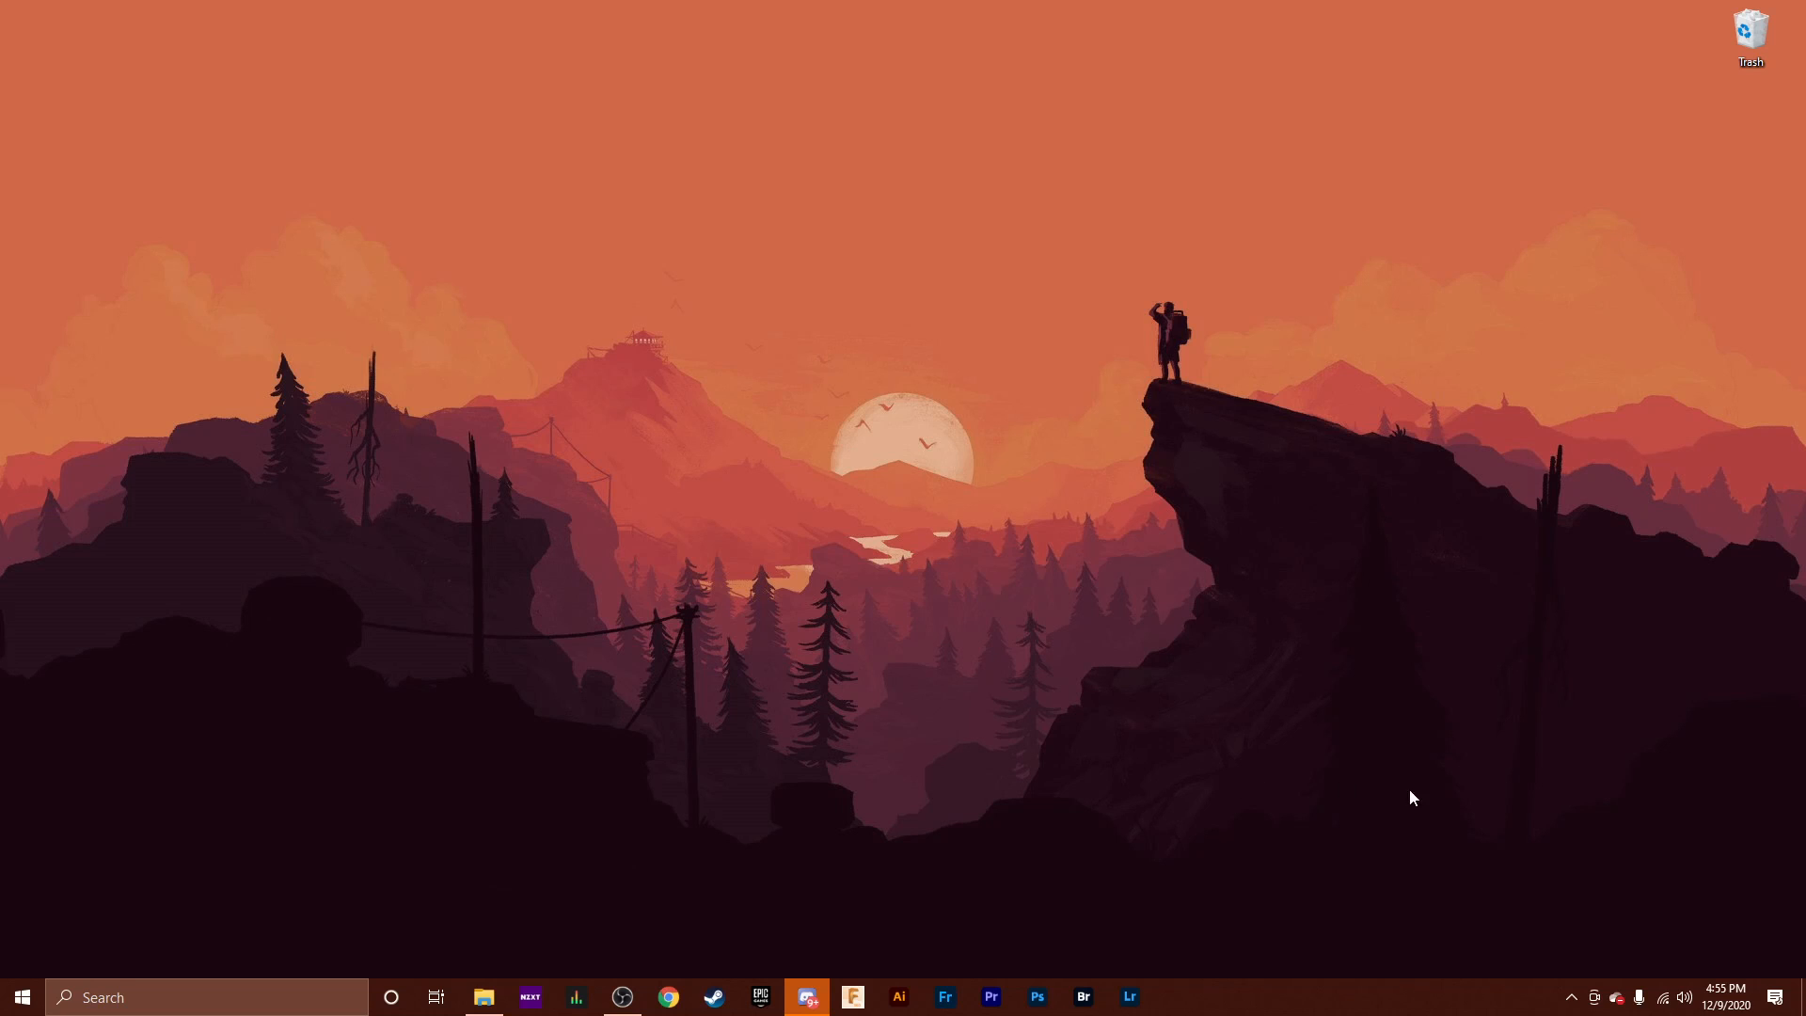
Open the Apex 7 TKL configuration in SteelSeries Engine and bring up its OLED image editor.
click(1570, 999)
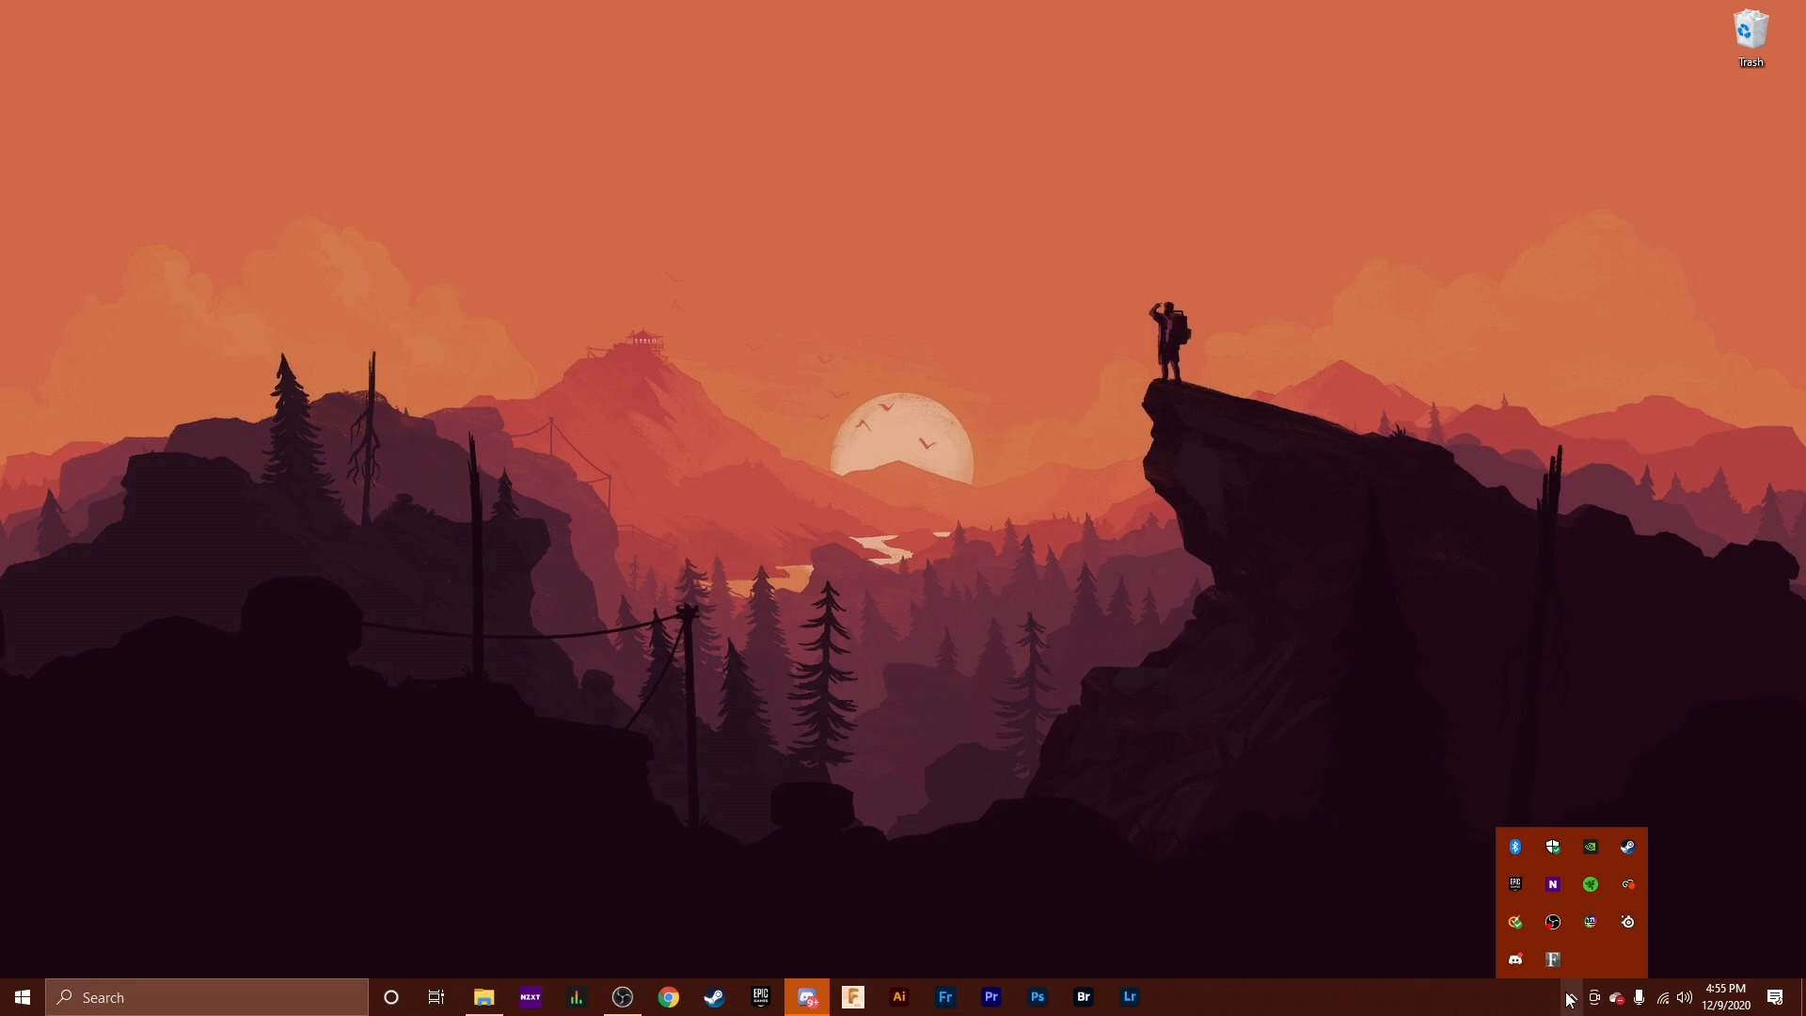
click(1633, 929)
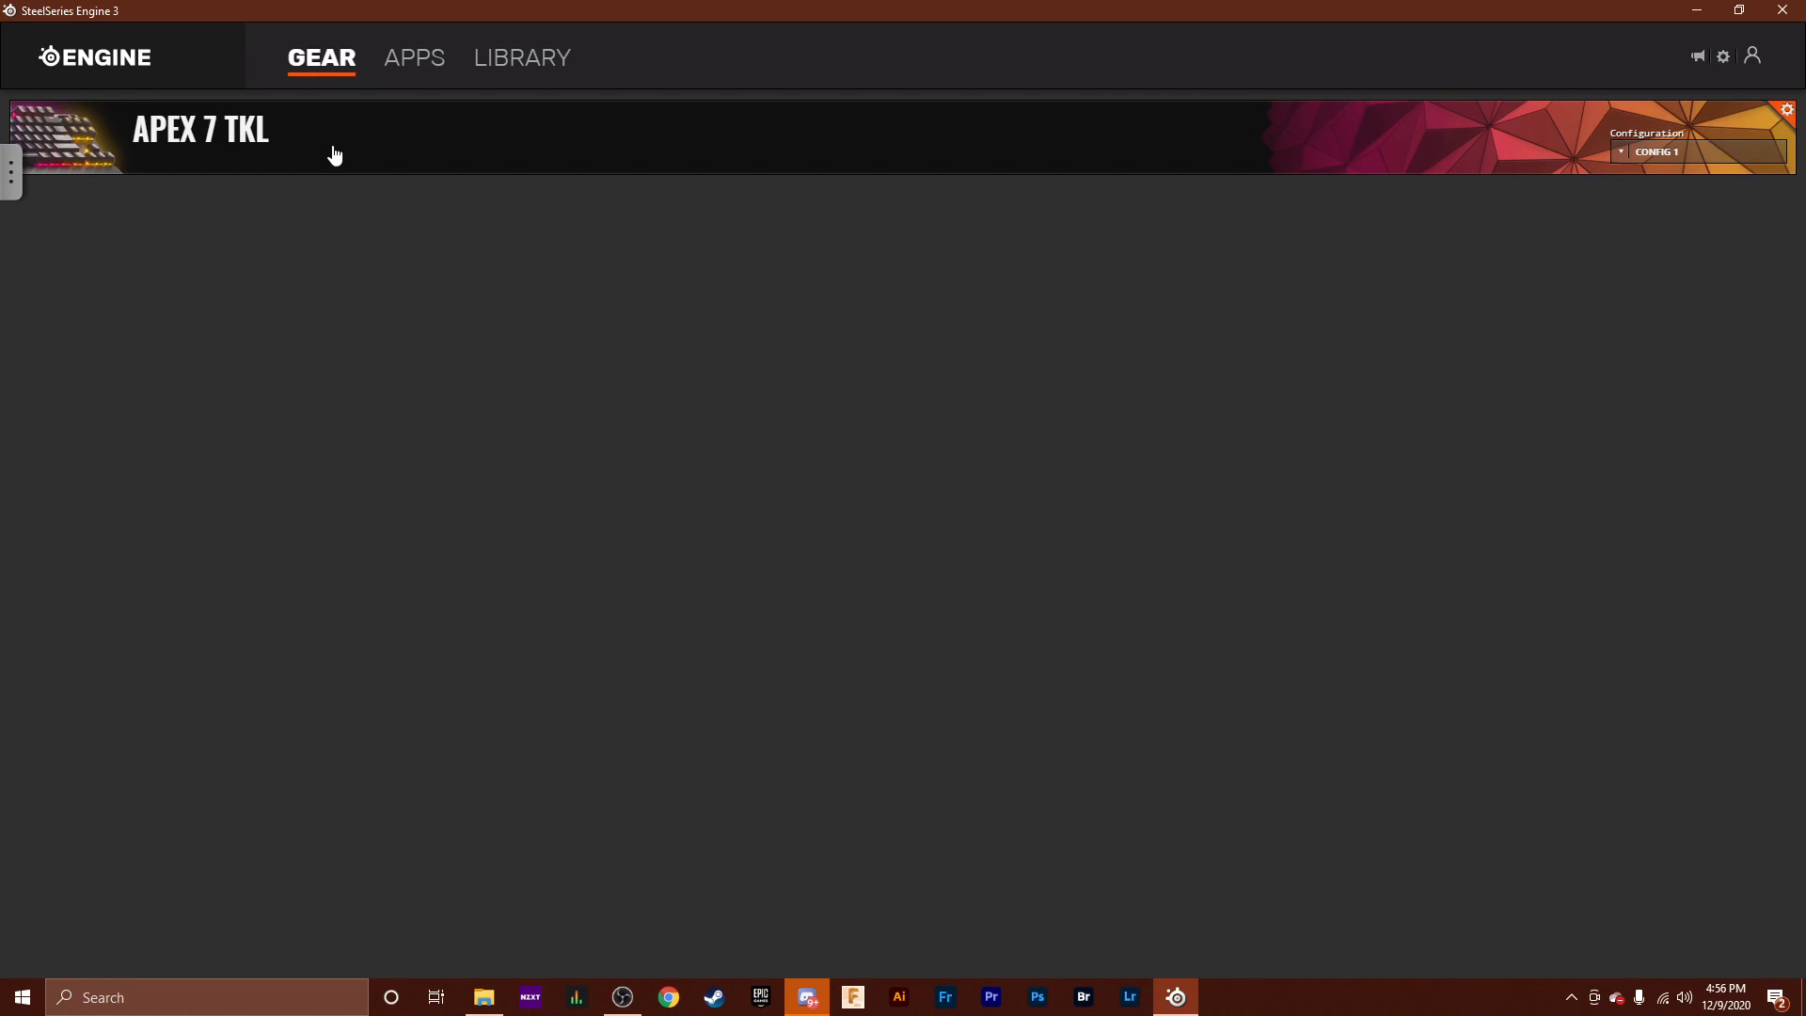
click(314, 145)
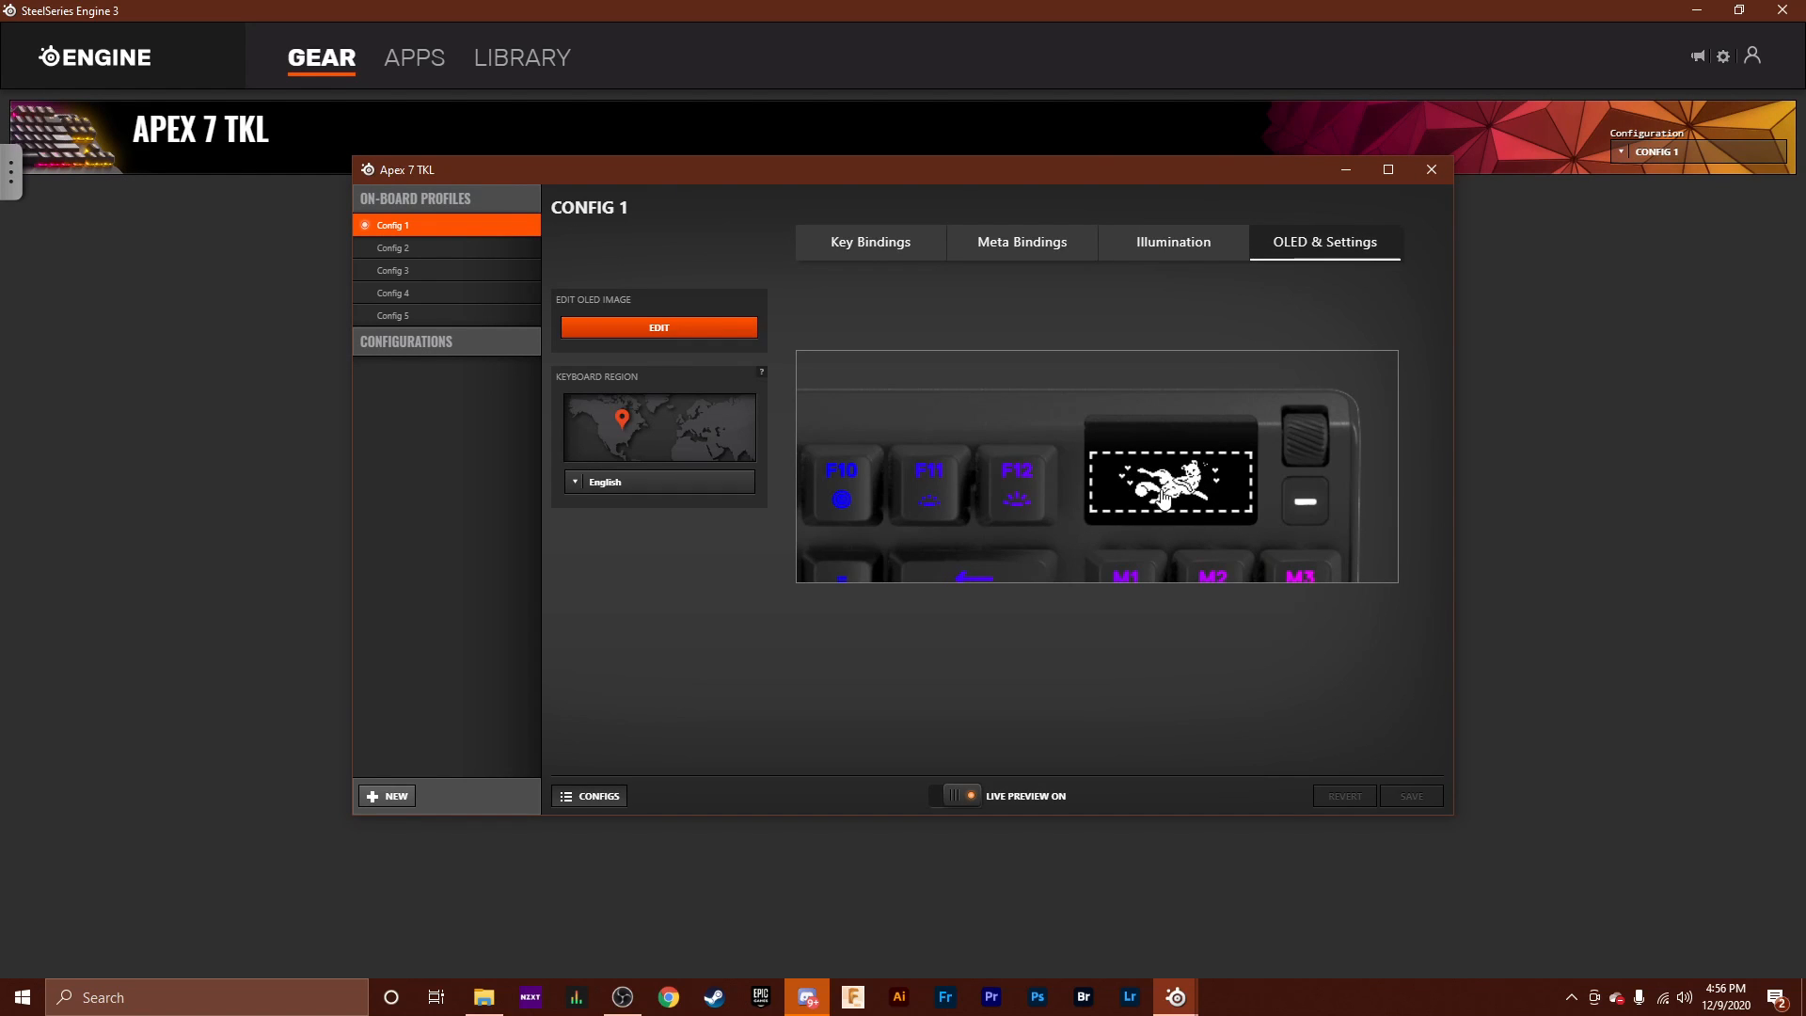
click(1193, 487)
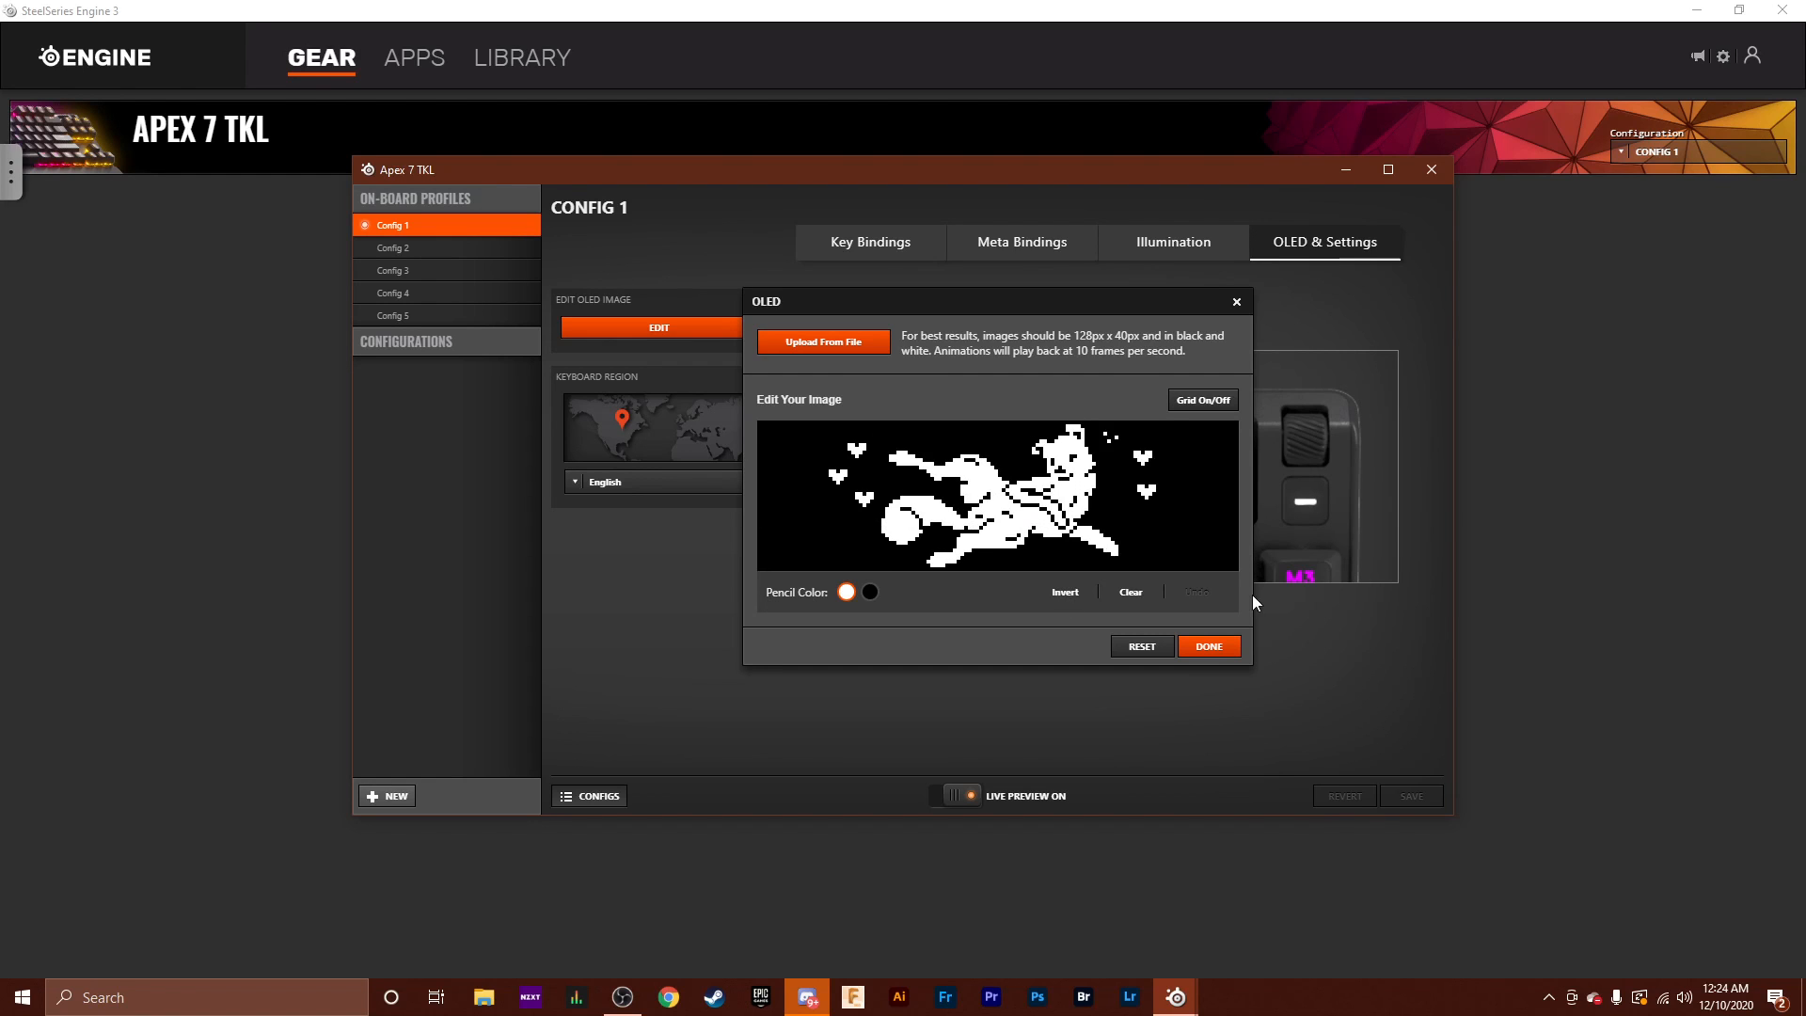
Upload the bongo cat image from the Desktop to the OLED editor with Dither enabled, and invert its colours.
click(823, 342)
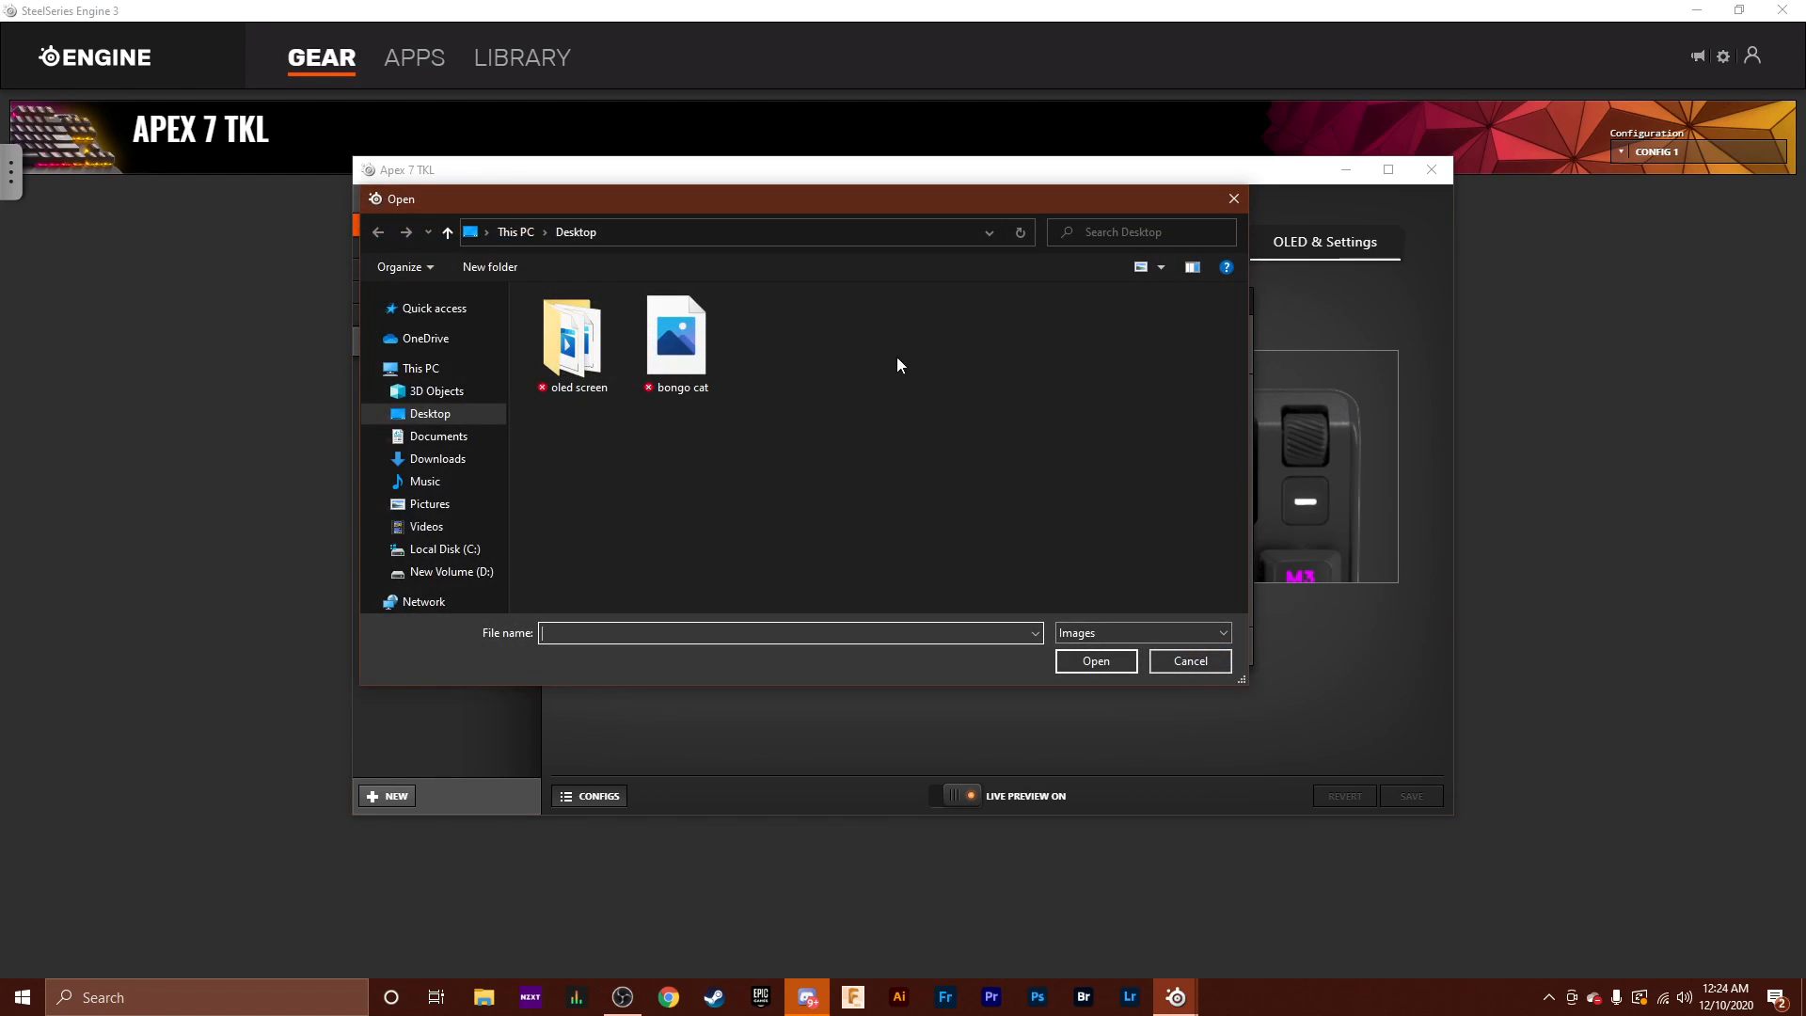
click(664, 344)
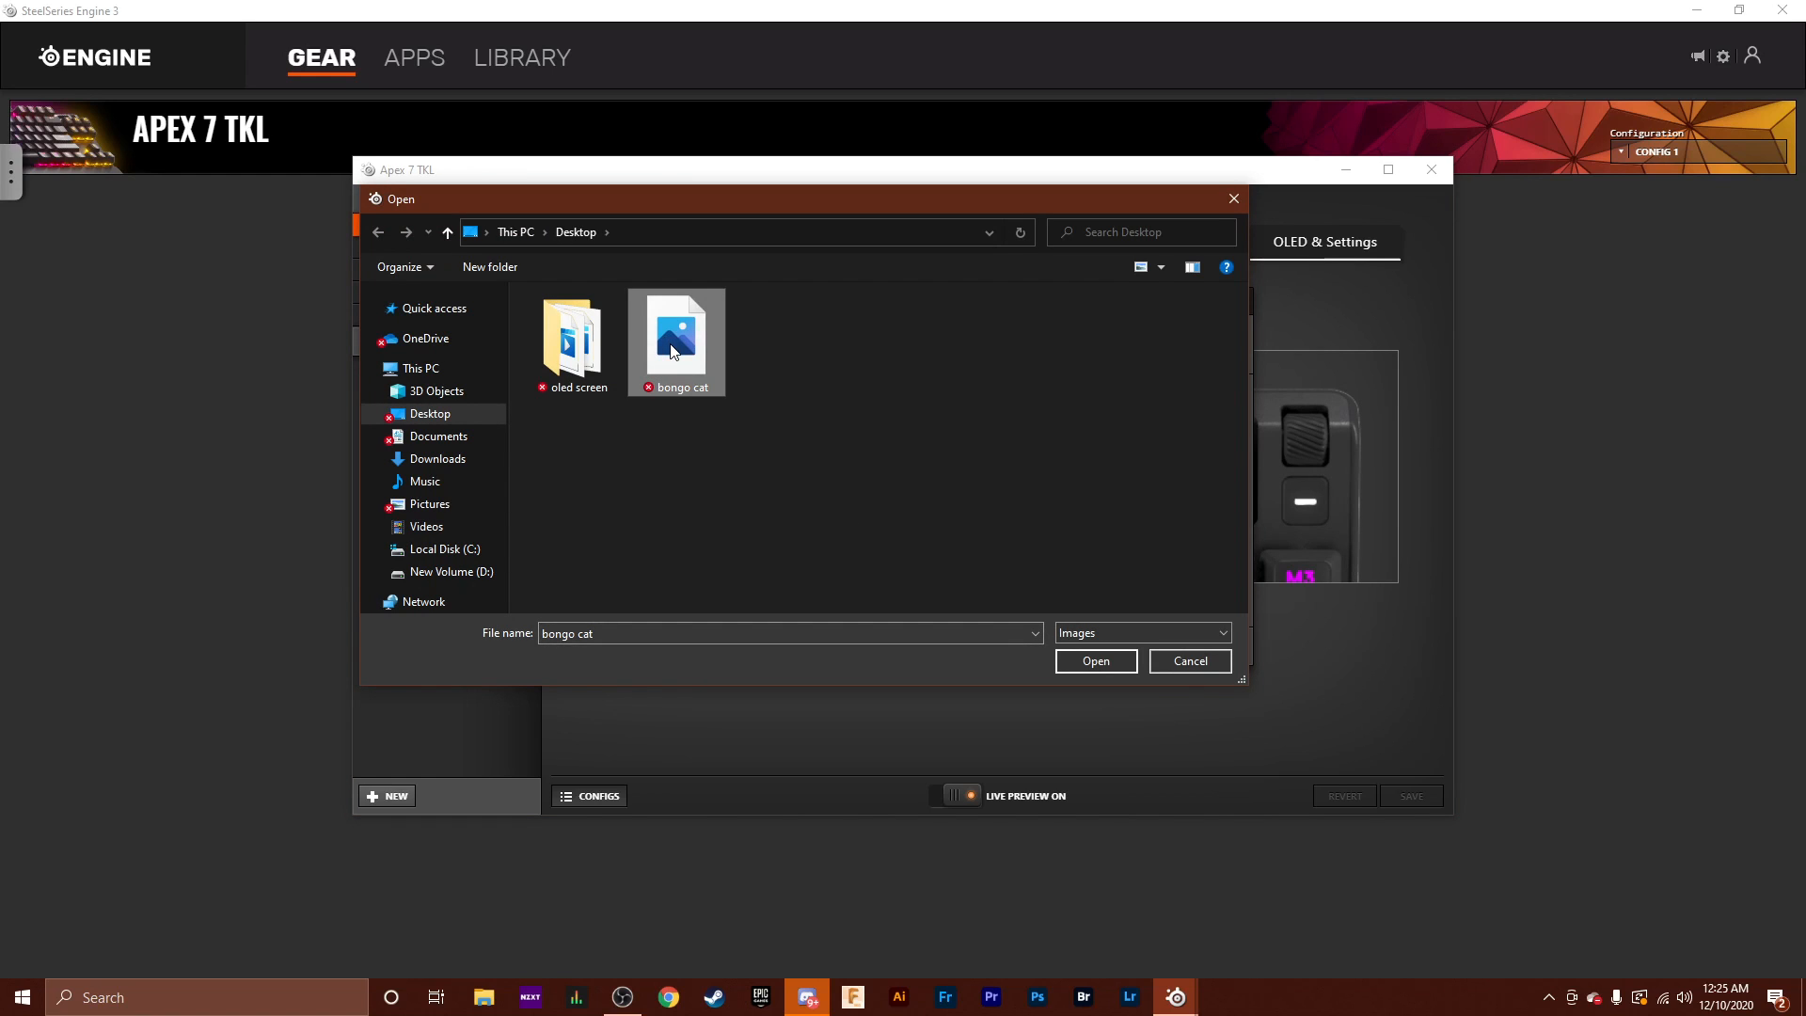
double_click(673, 347)
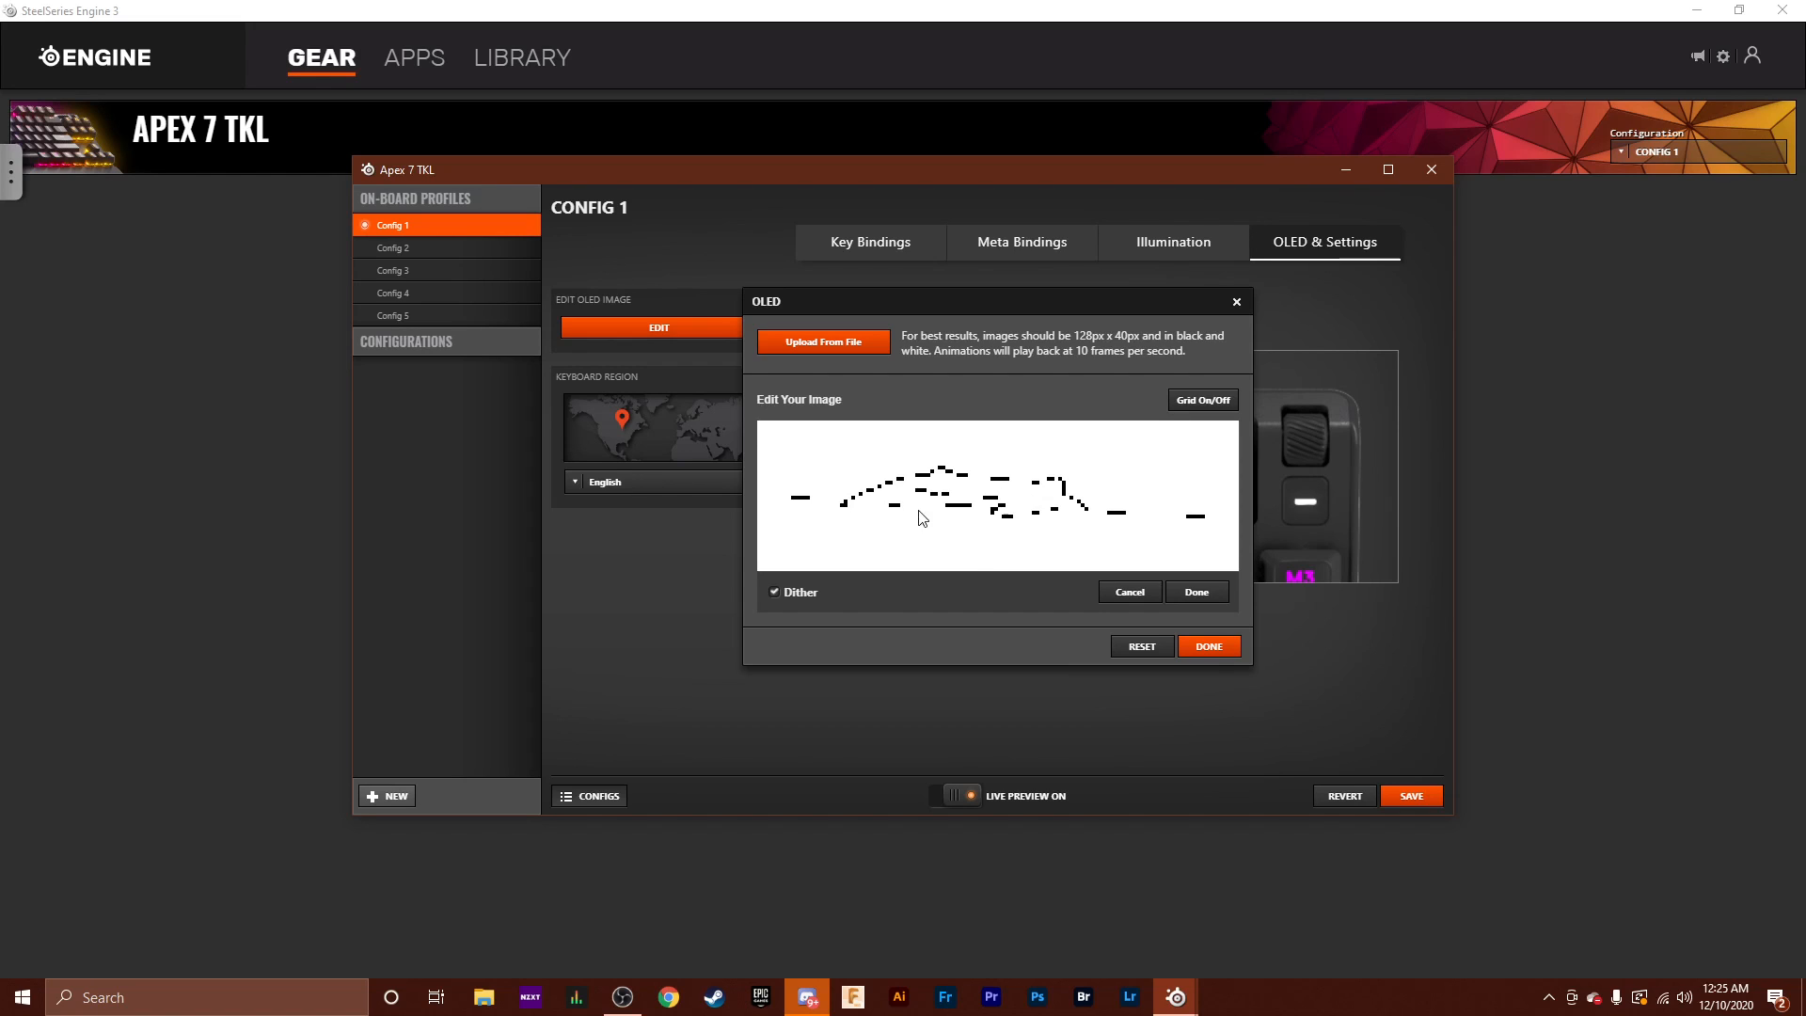
click(1197, 592)
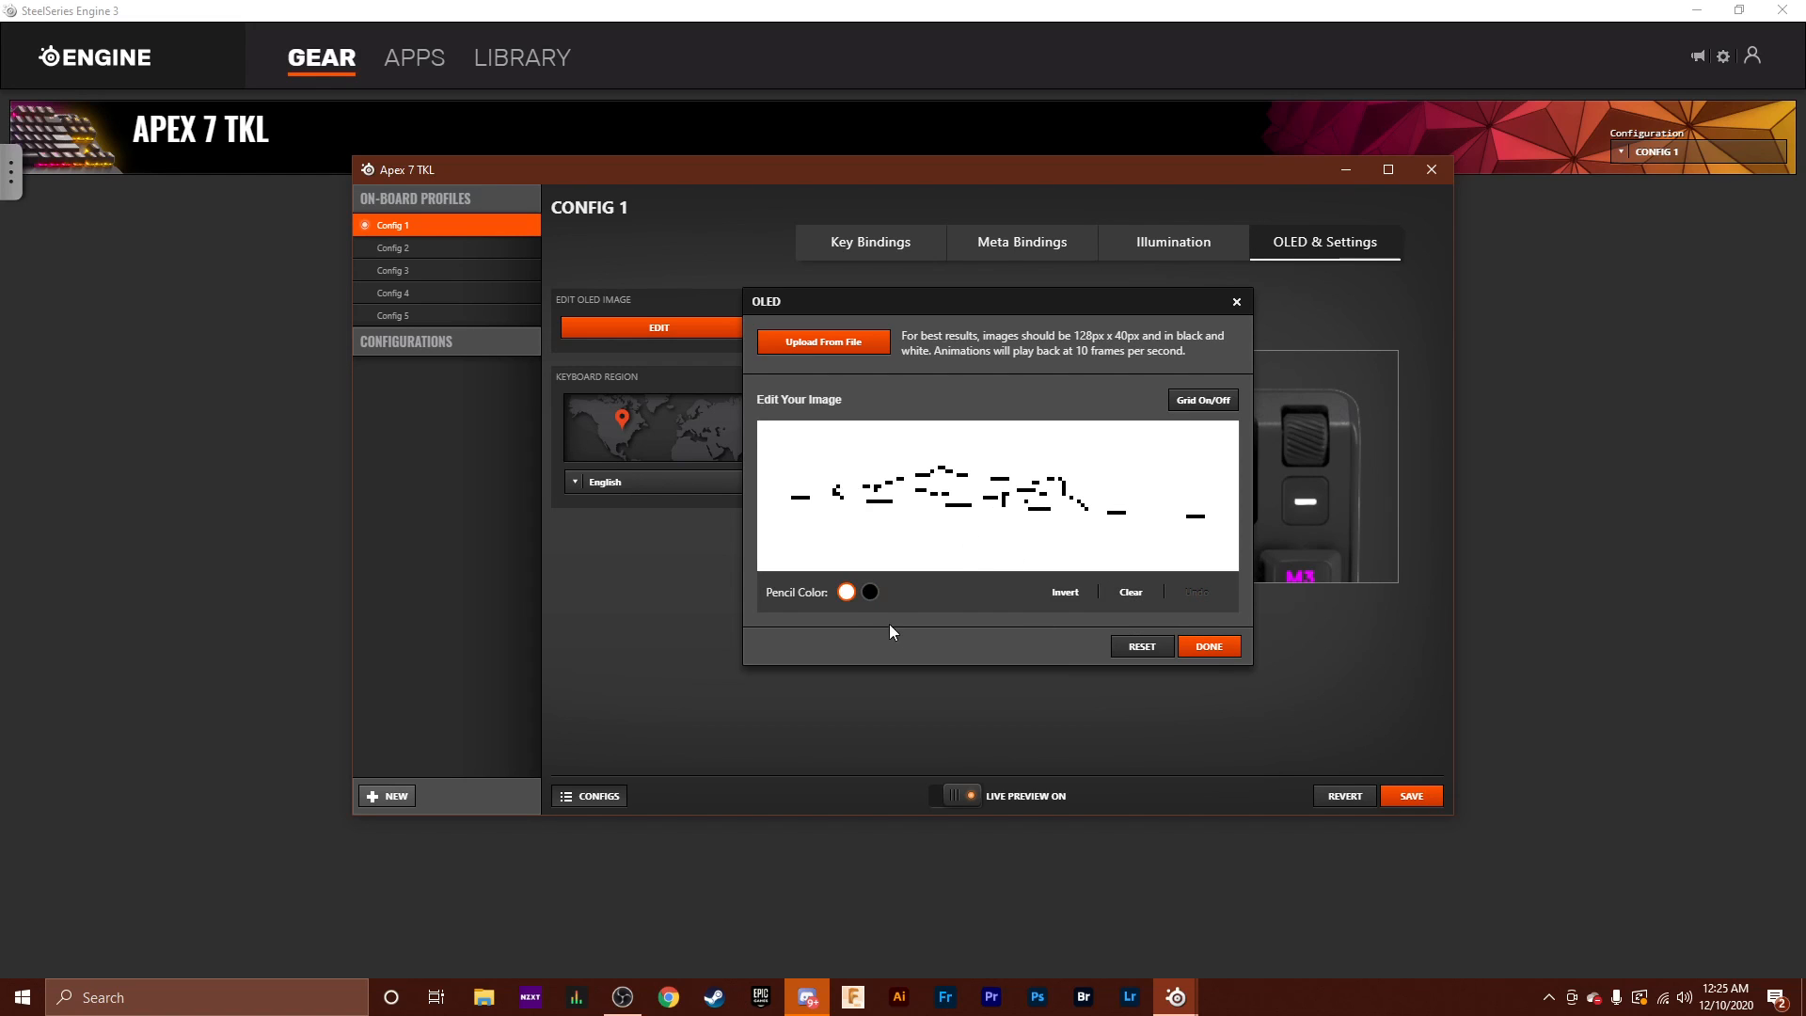
click(1071, 594)
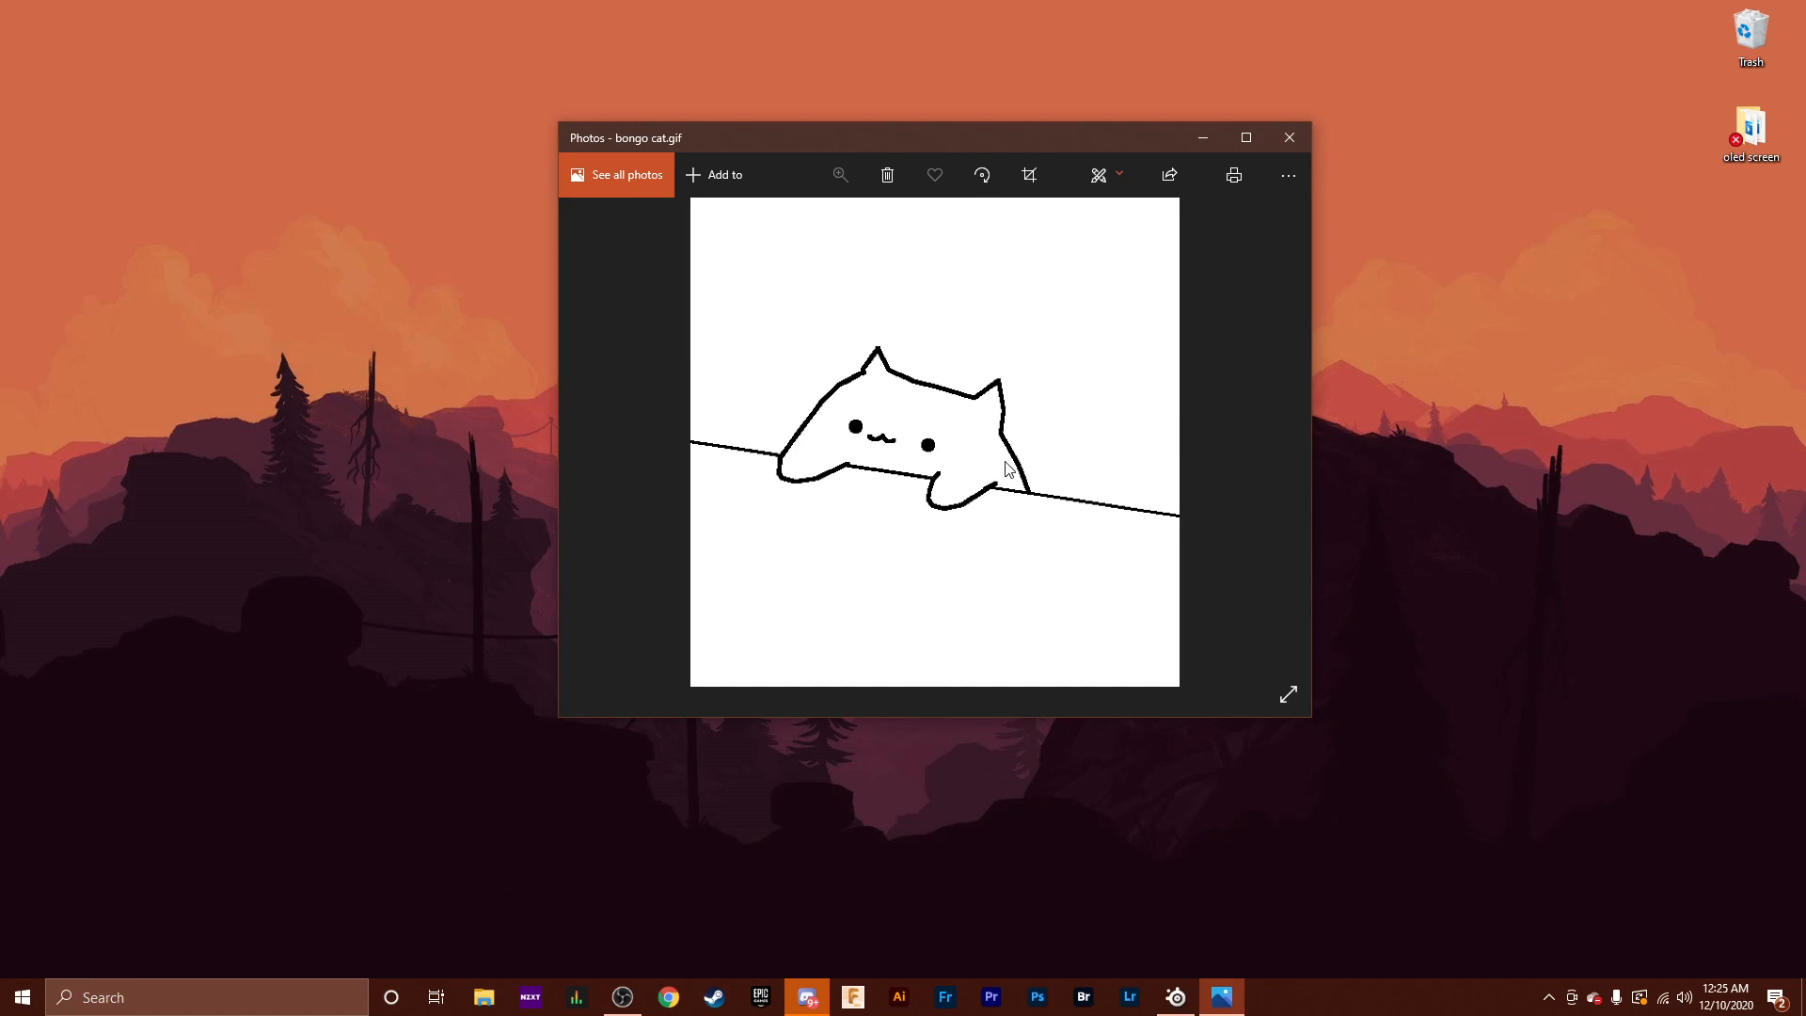
click(1295, 140)
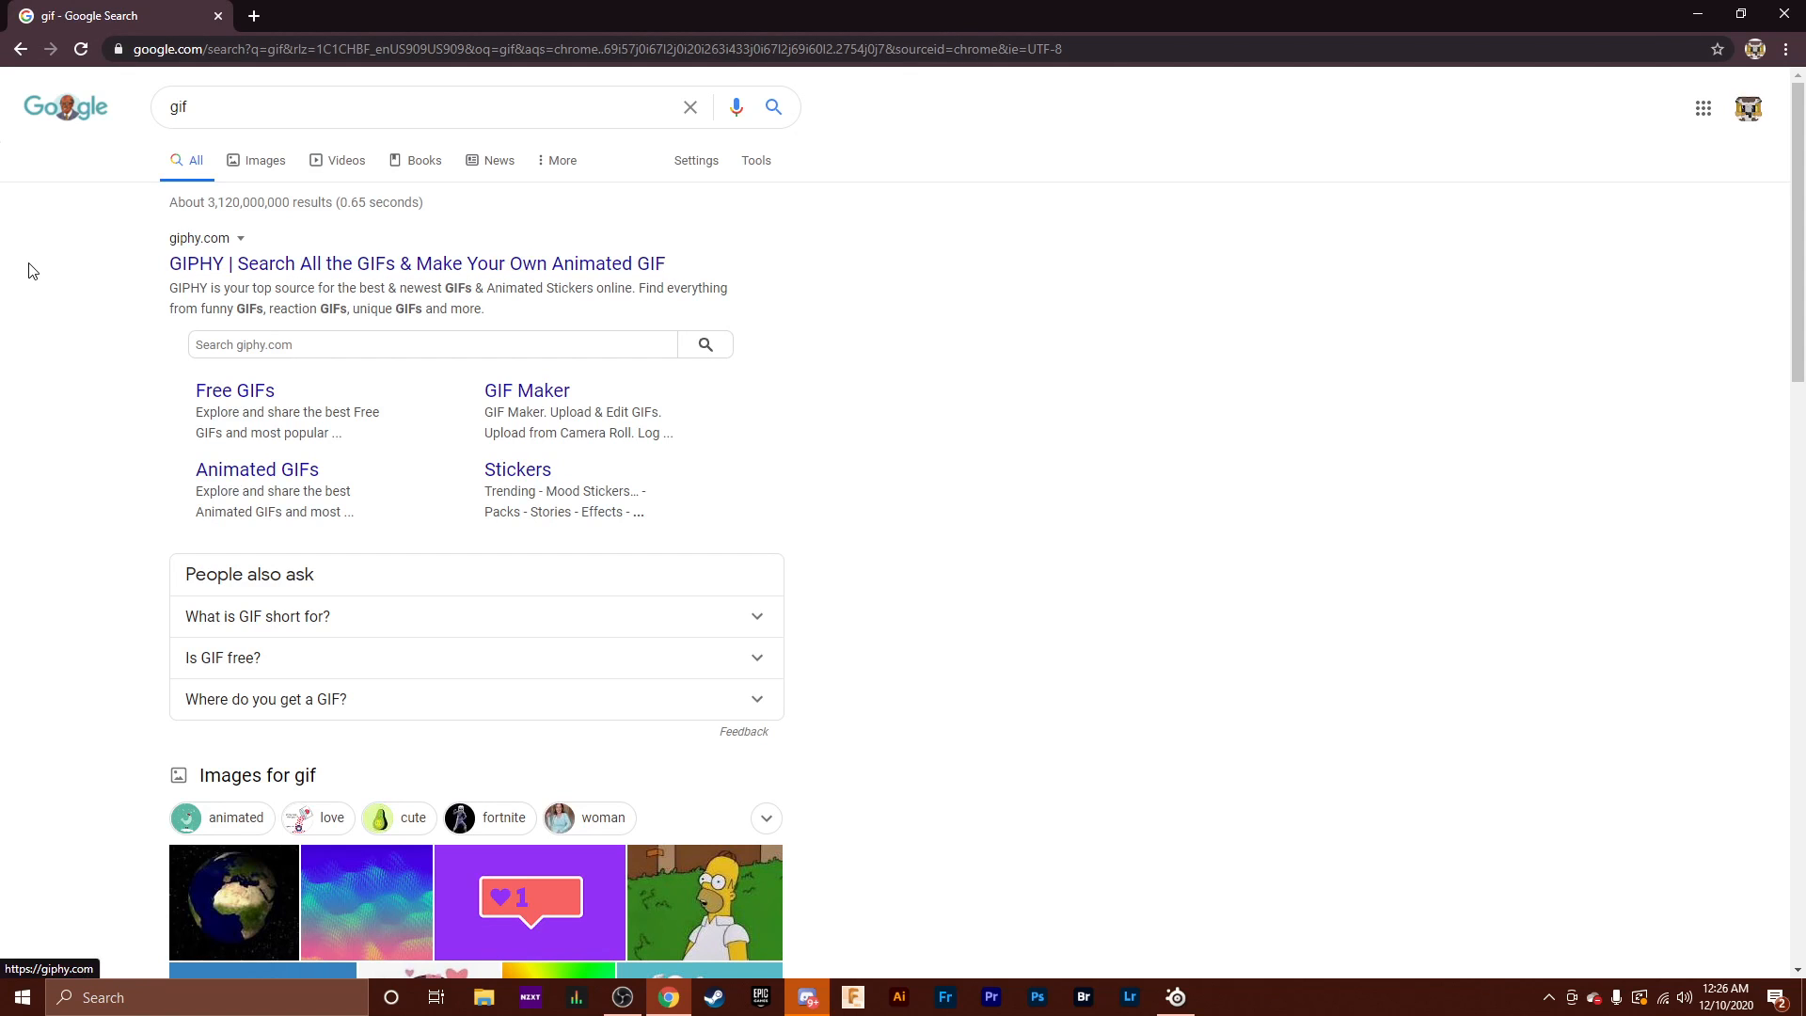
Switch to Chrome and browse the Google image results for "gif".
click(273, 172)
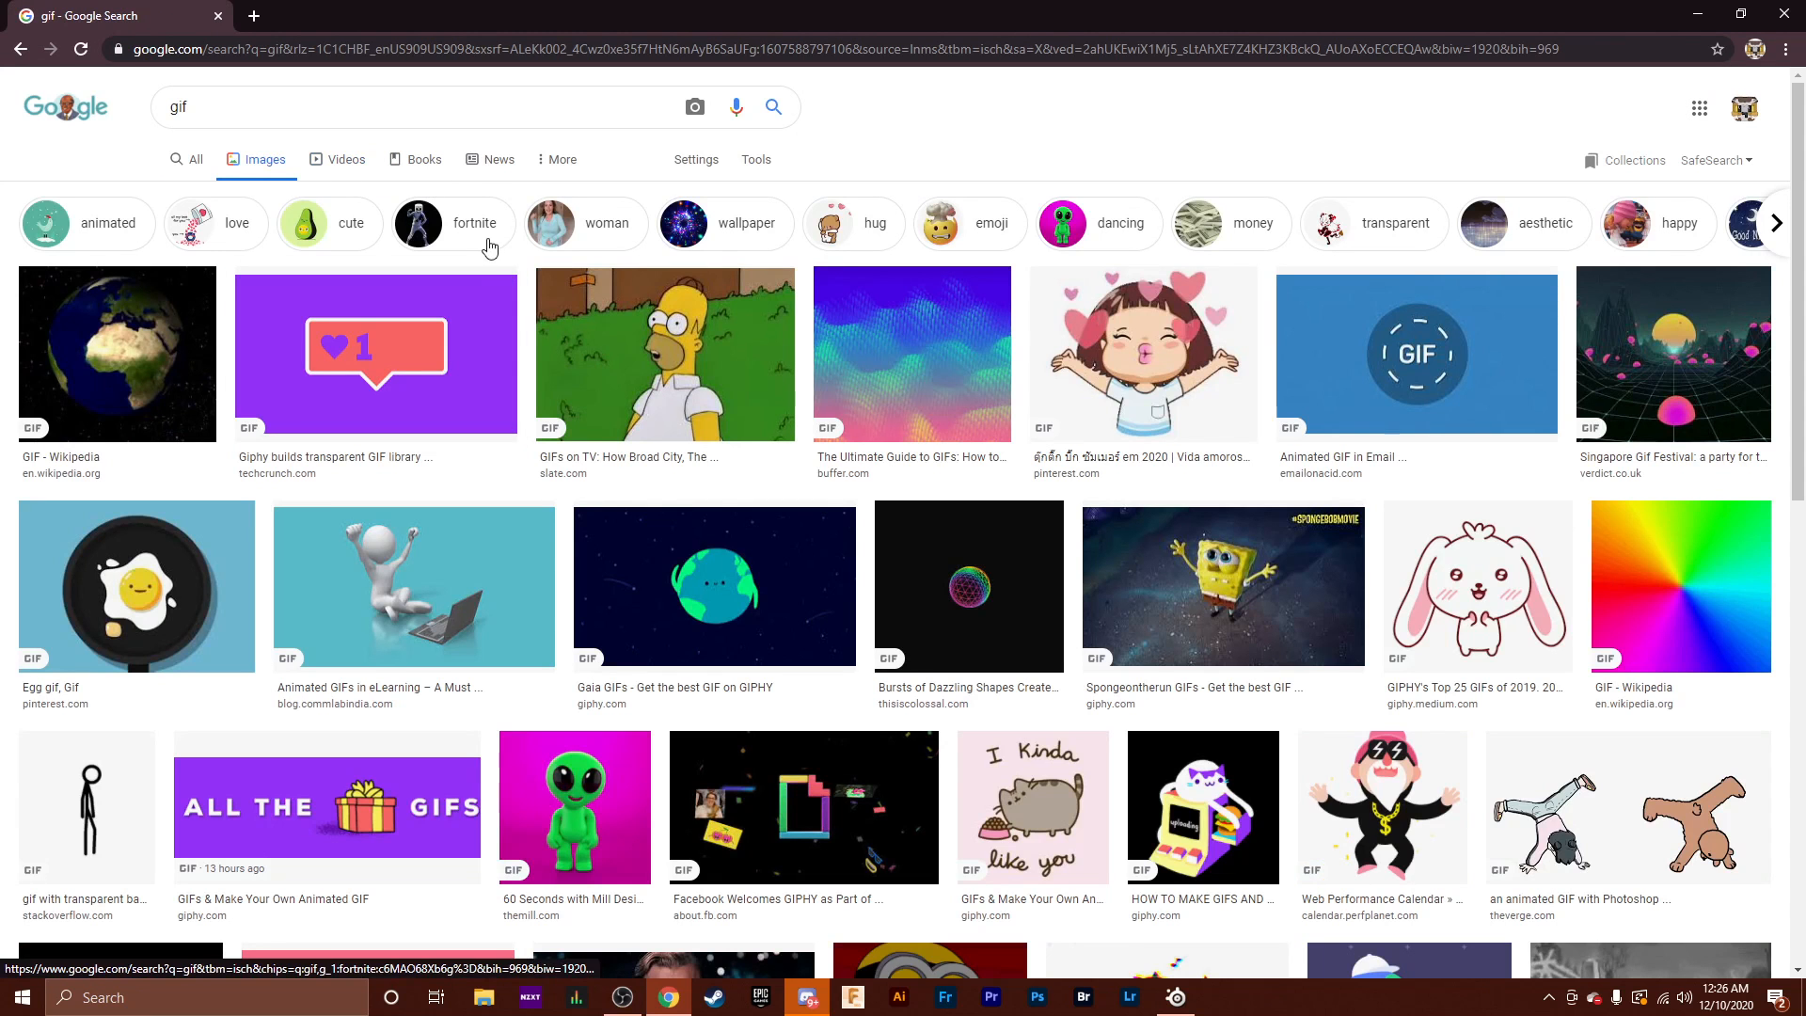
scroll(772, 339, down, 5)
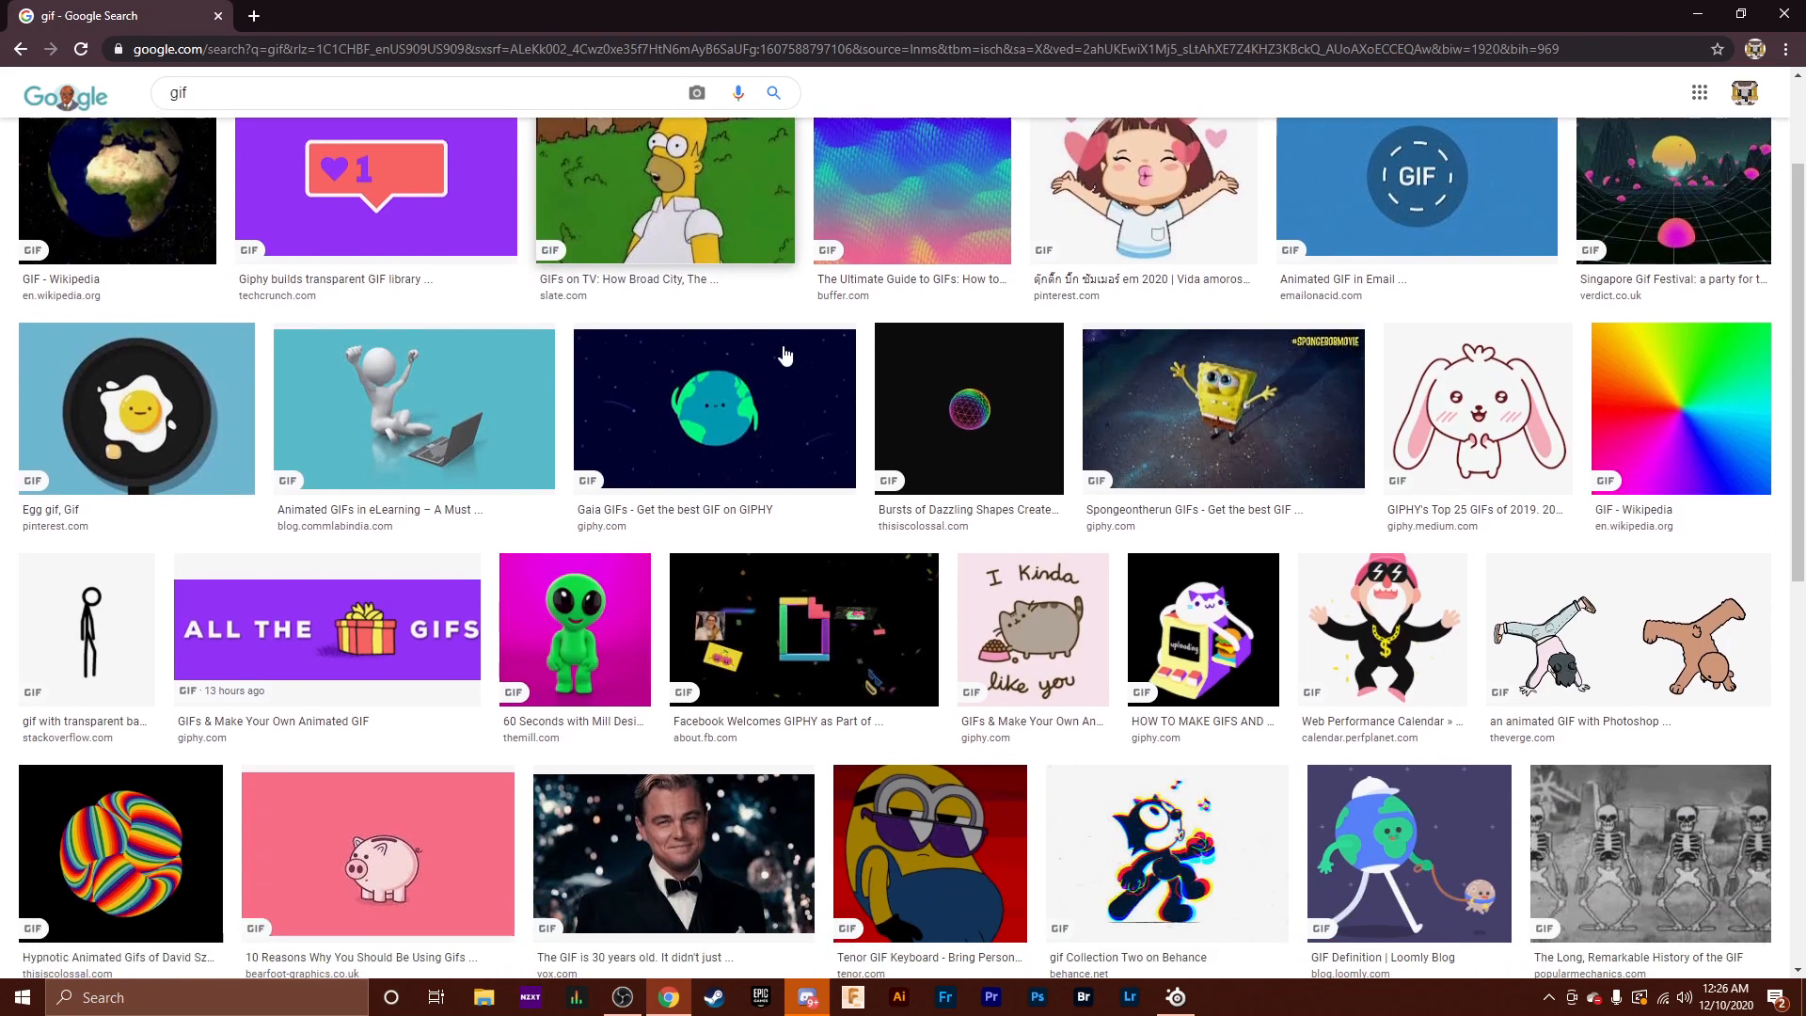
scroll(1034, 367, down, 4)
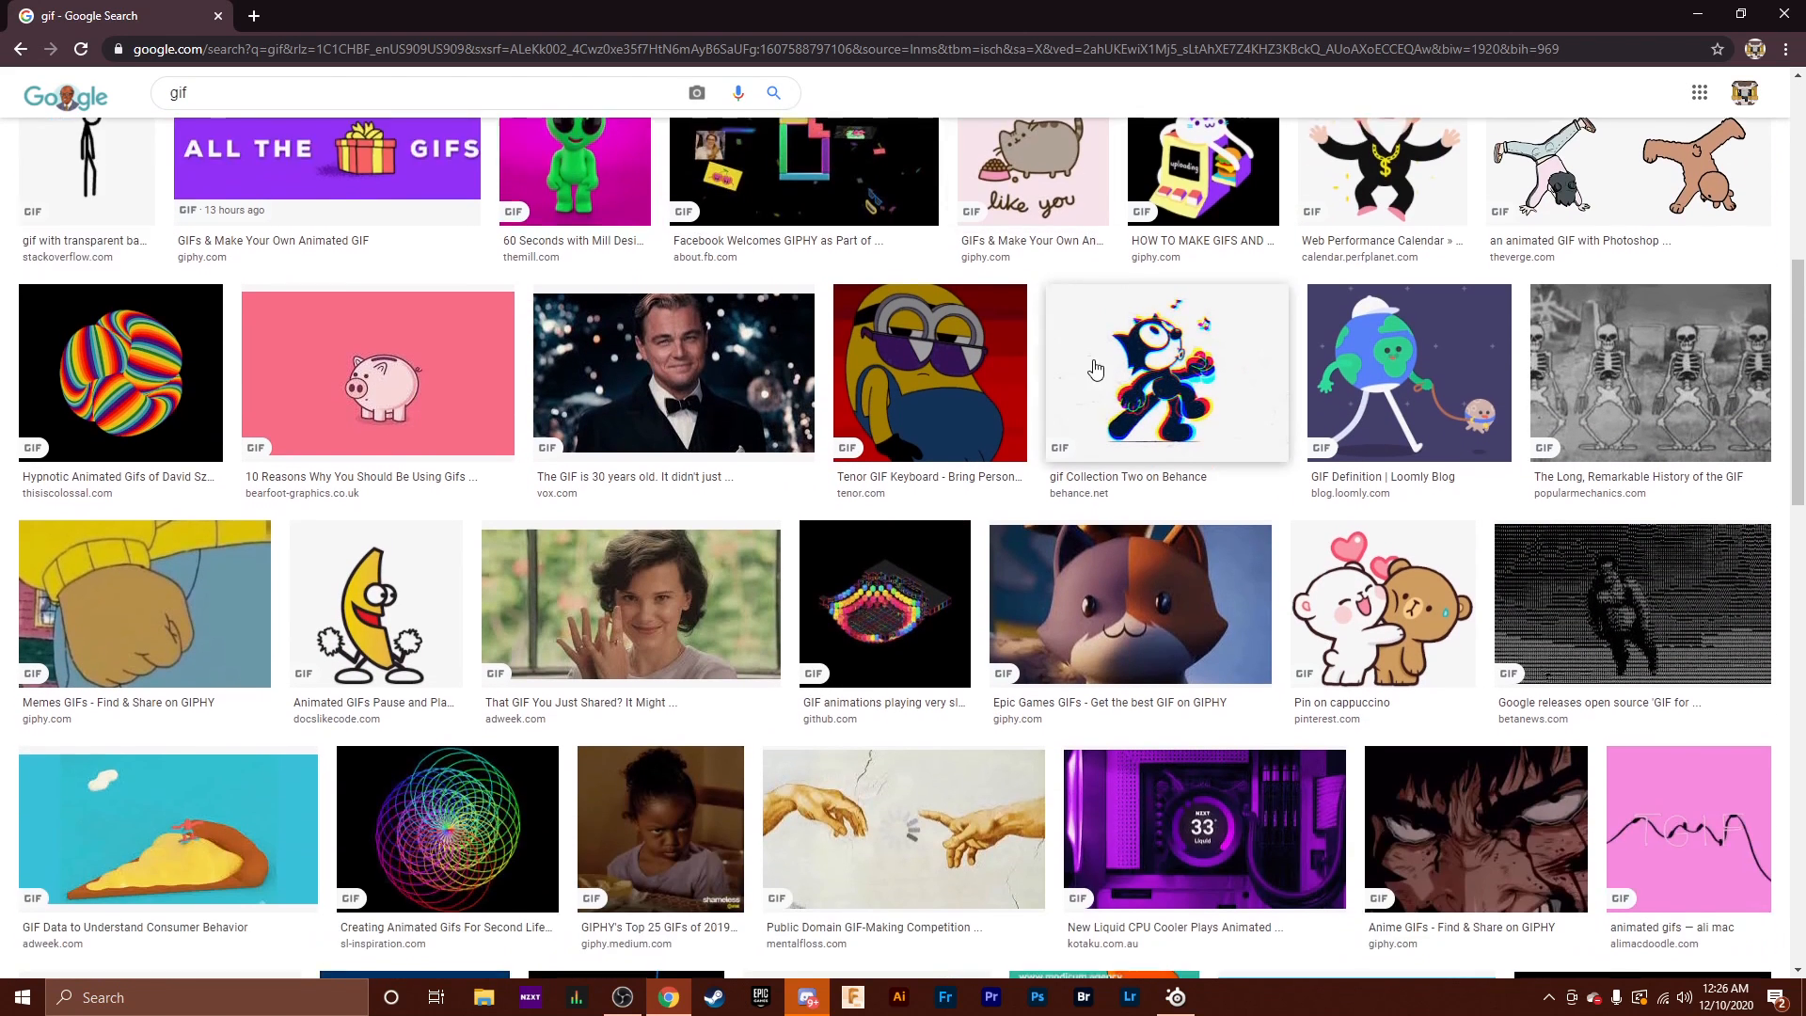
scroll(1143, 390, down, 4)
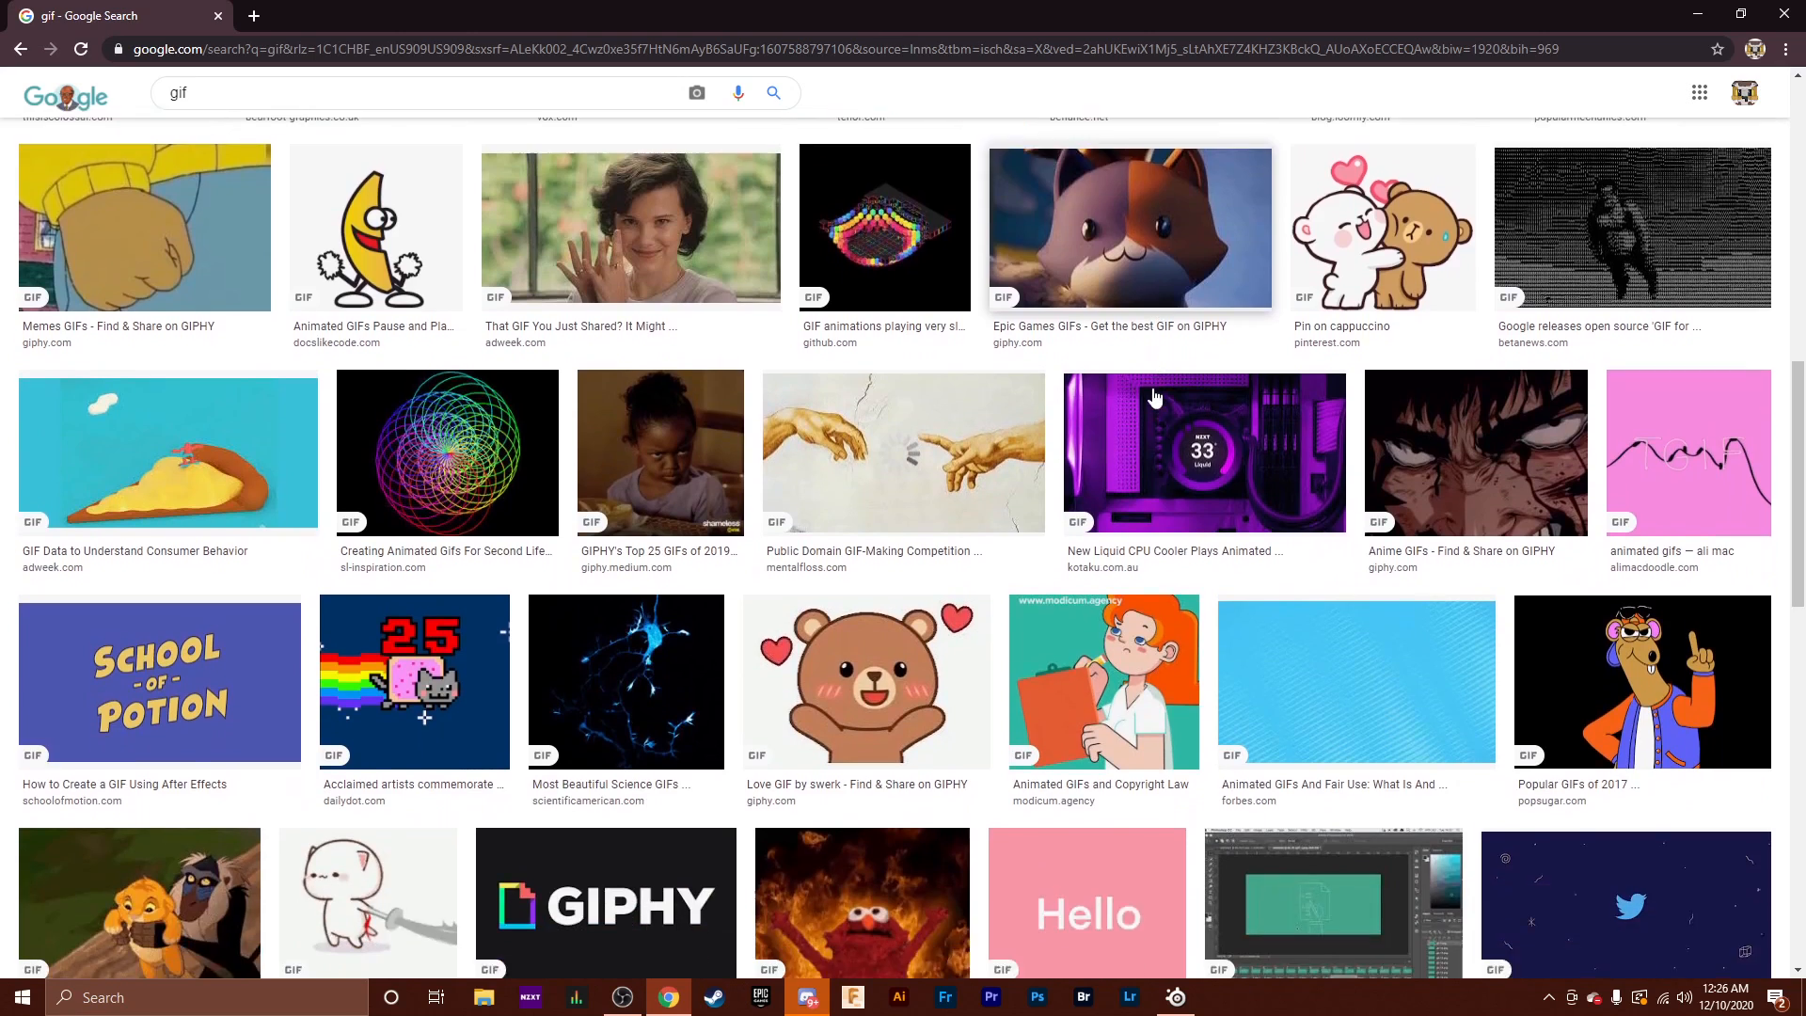
scroll(1155, 397, down, 5)
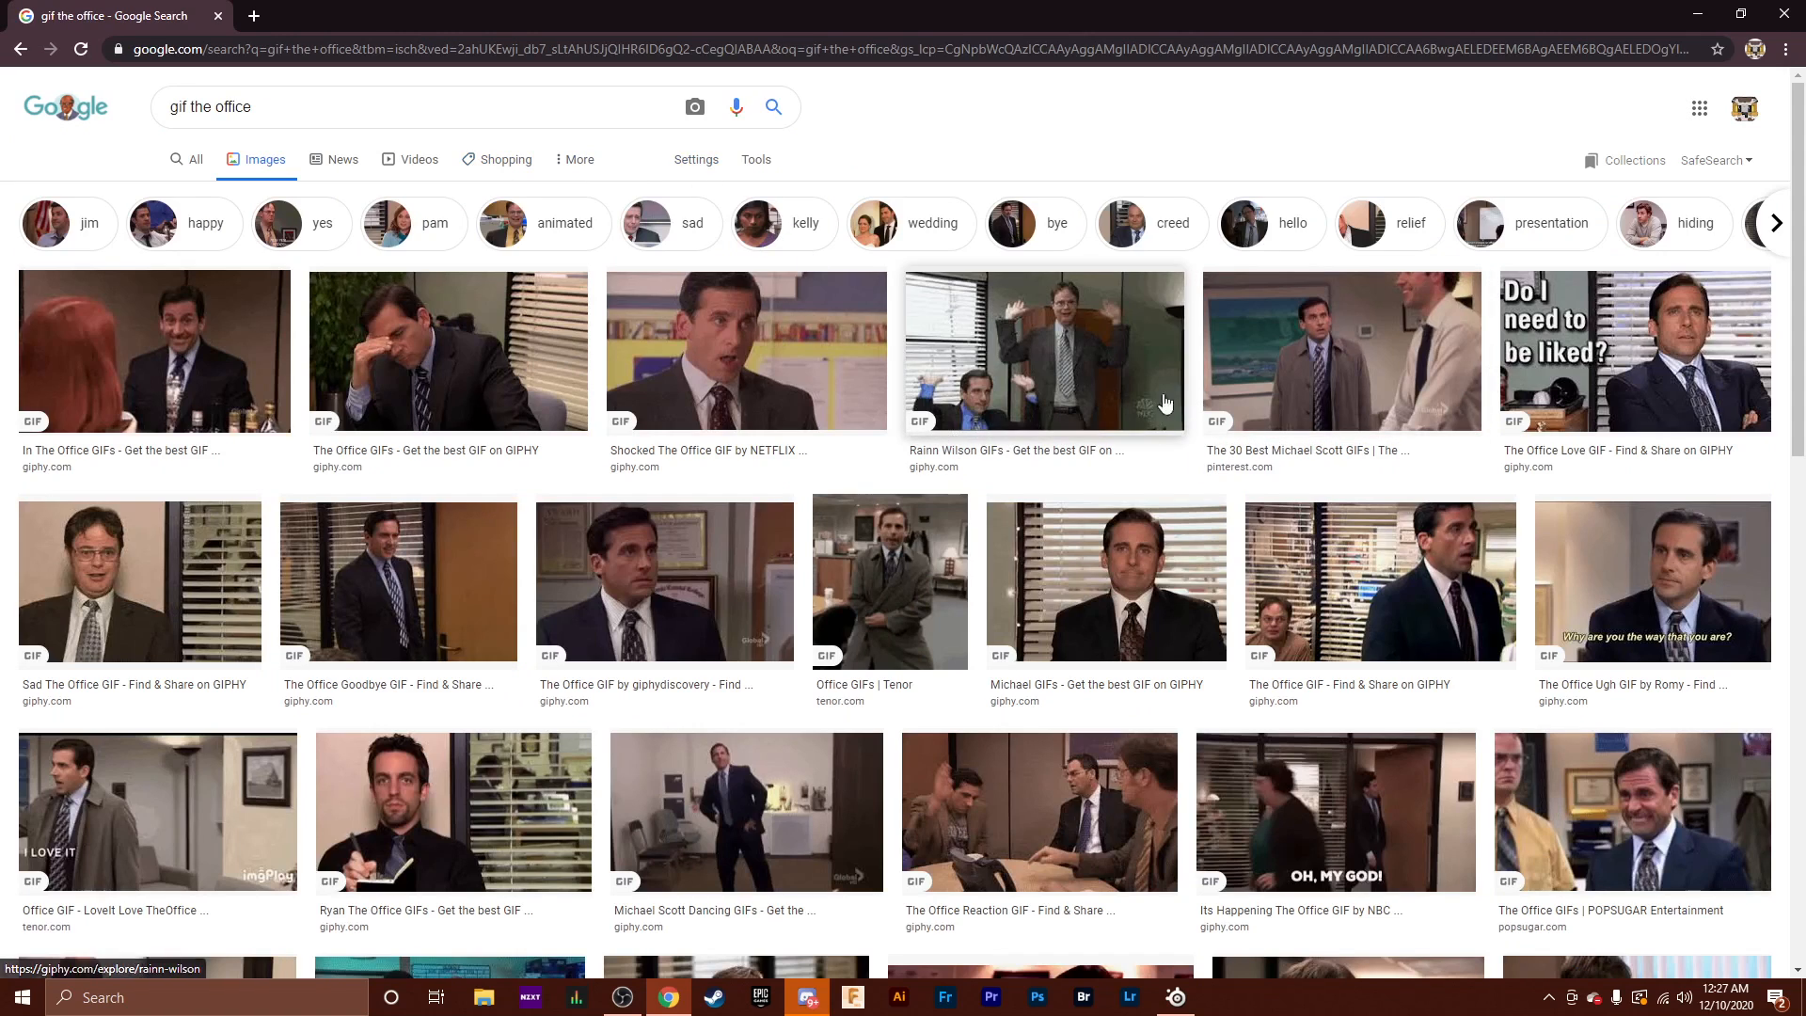
Search Google Images for "gif the office" and preview the Shocked GIF and the one with the man covering his face.
scroll(520, 355, down, 1)
scroll(520, 356, up, 1)
click(771, 379)
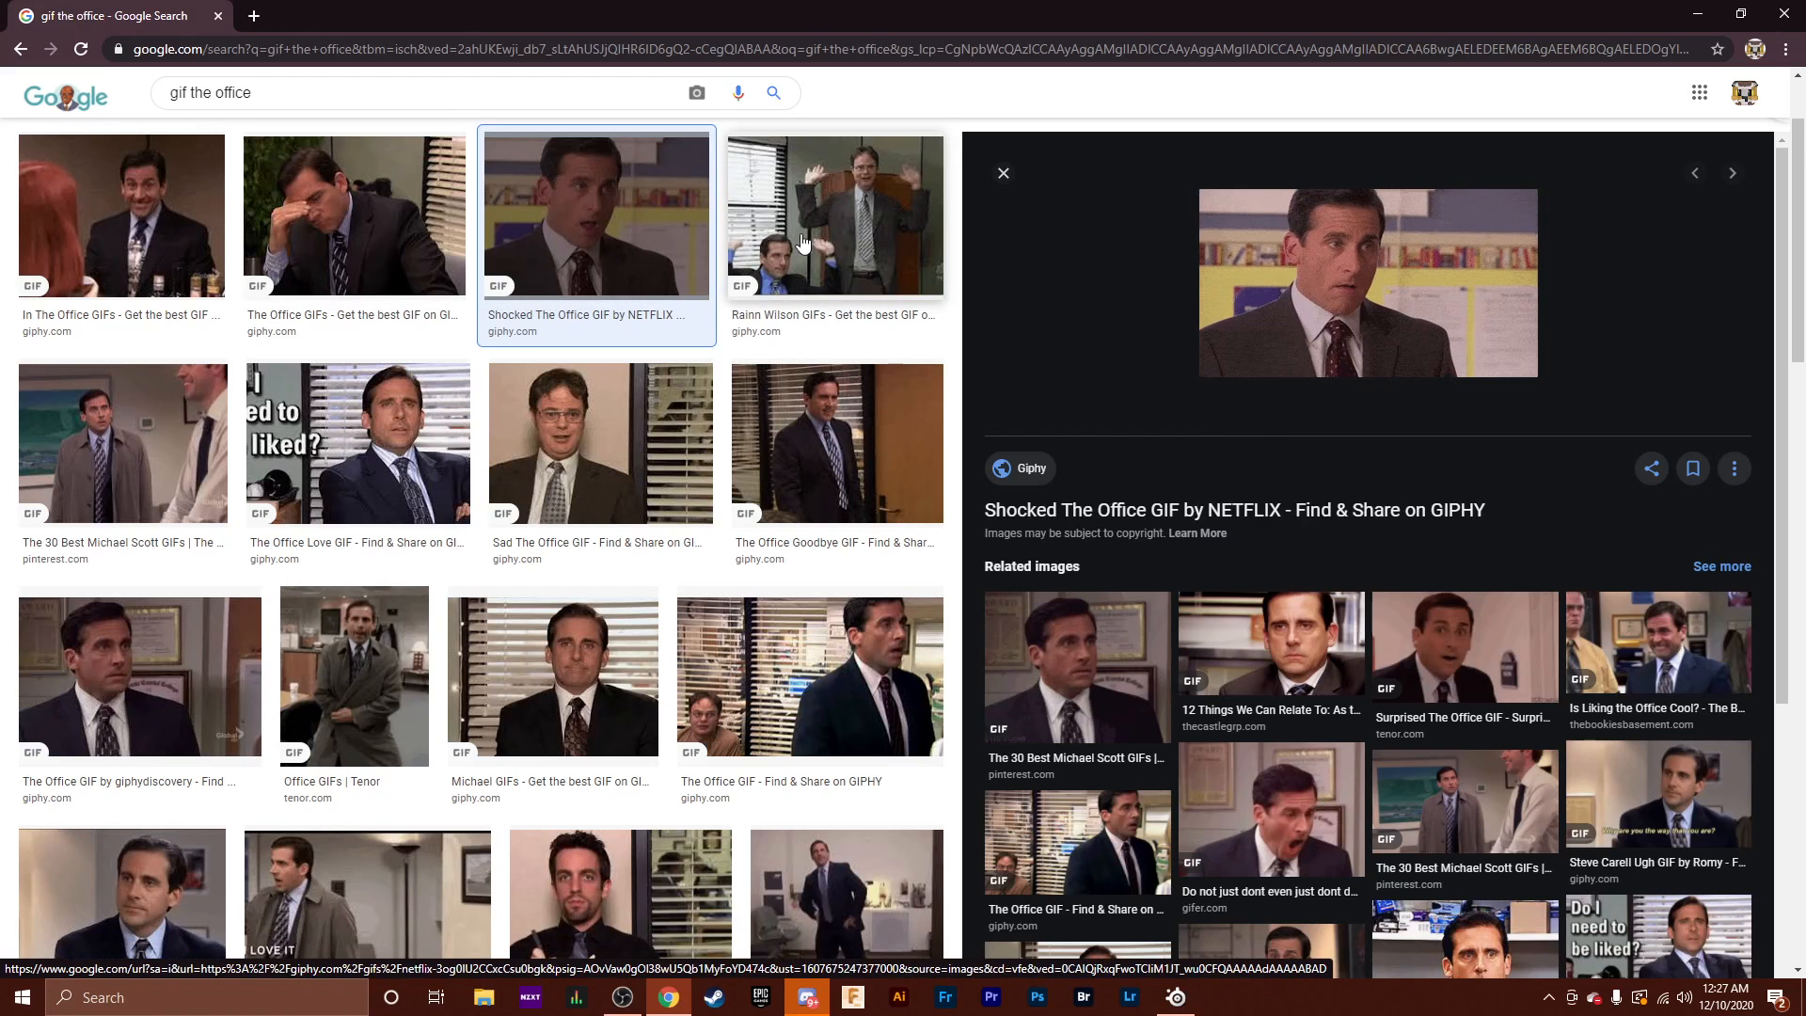
click(393, 229)
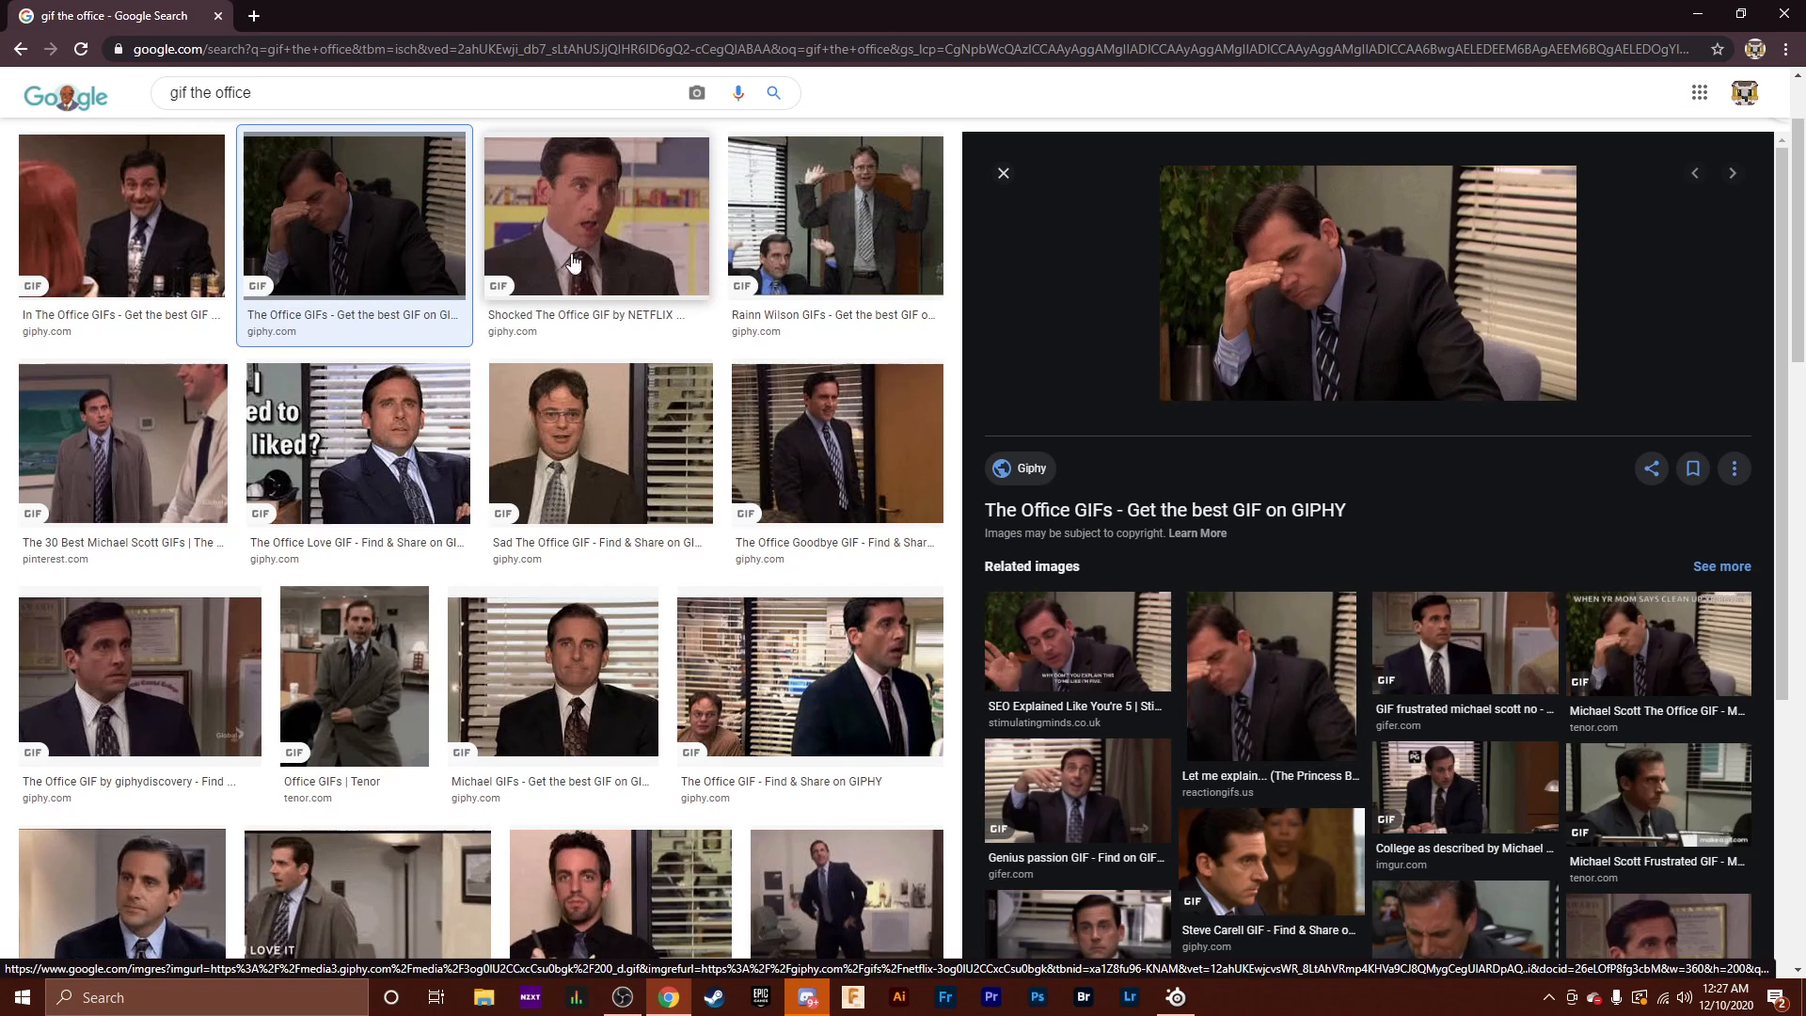
Save The Office GIF by giphydiscovery to the Desktop as "ofice" and check its playback in the photo viewer.
click(142, 673)
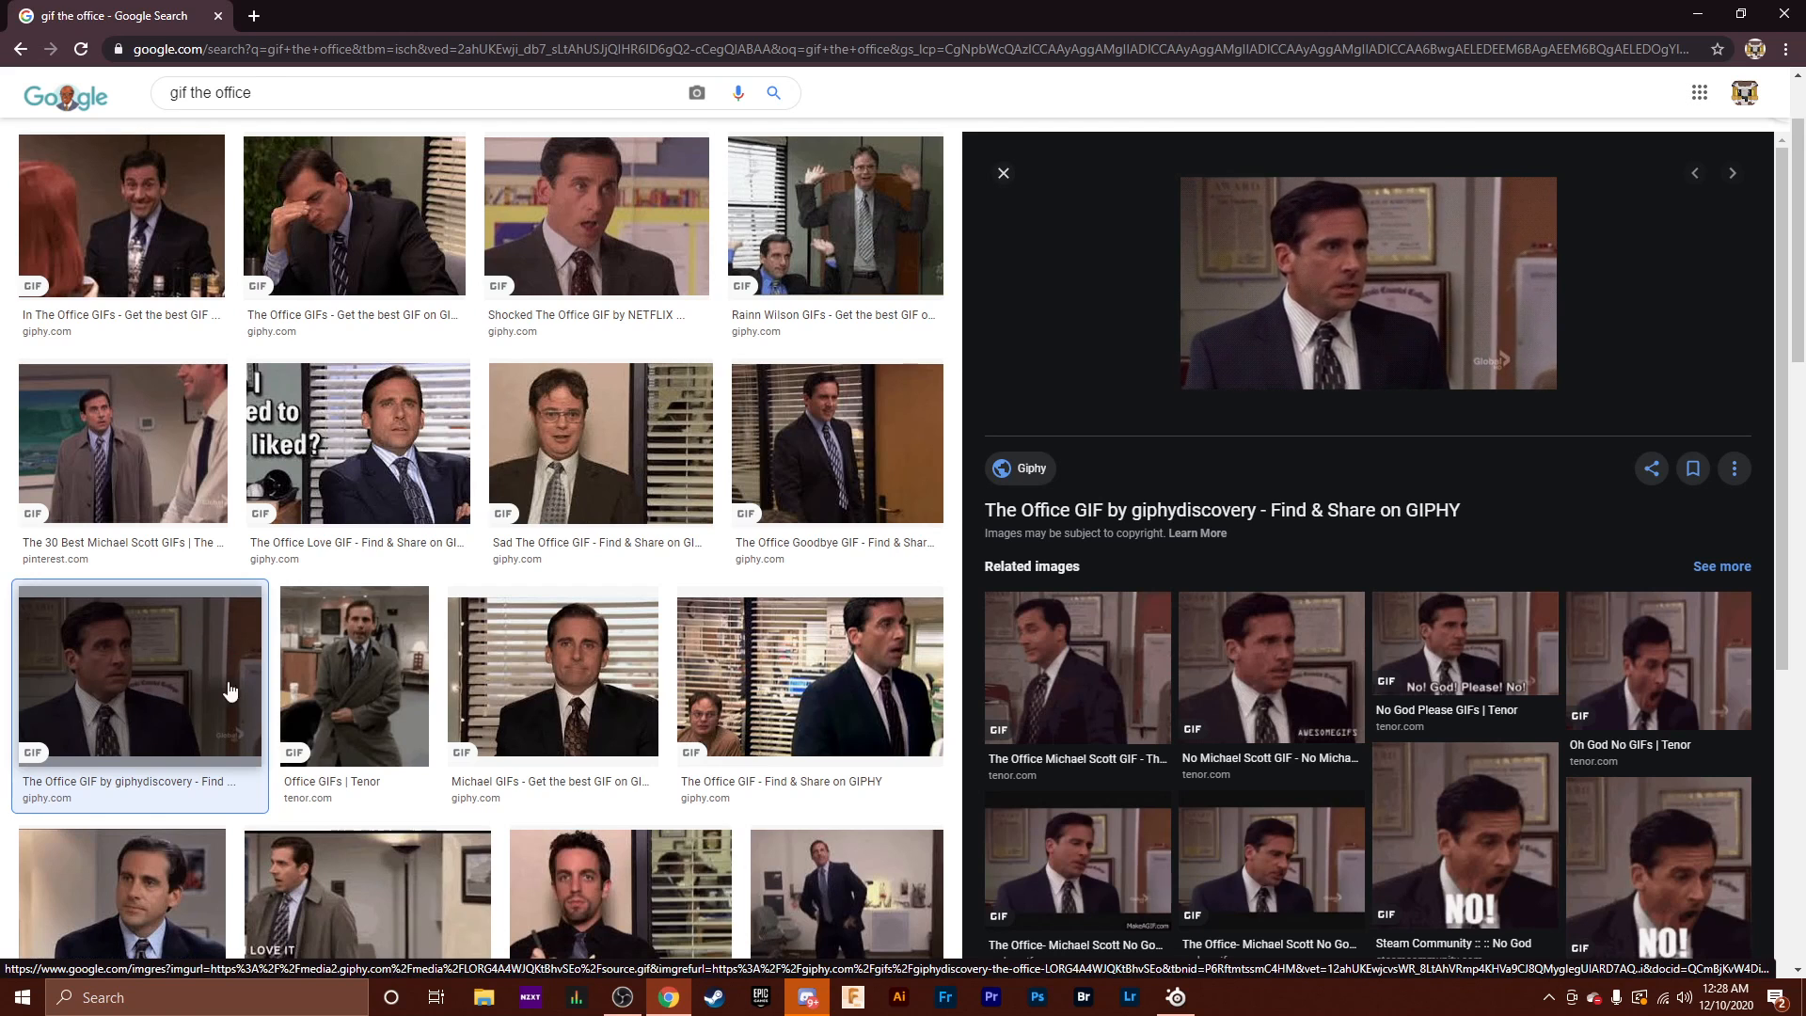
right_click(190, 703)
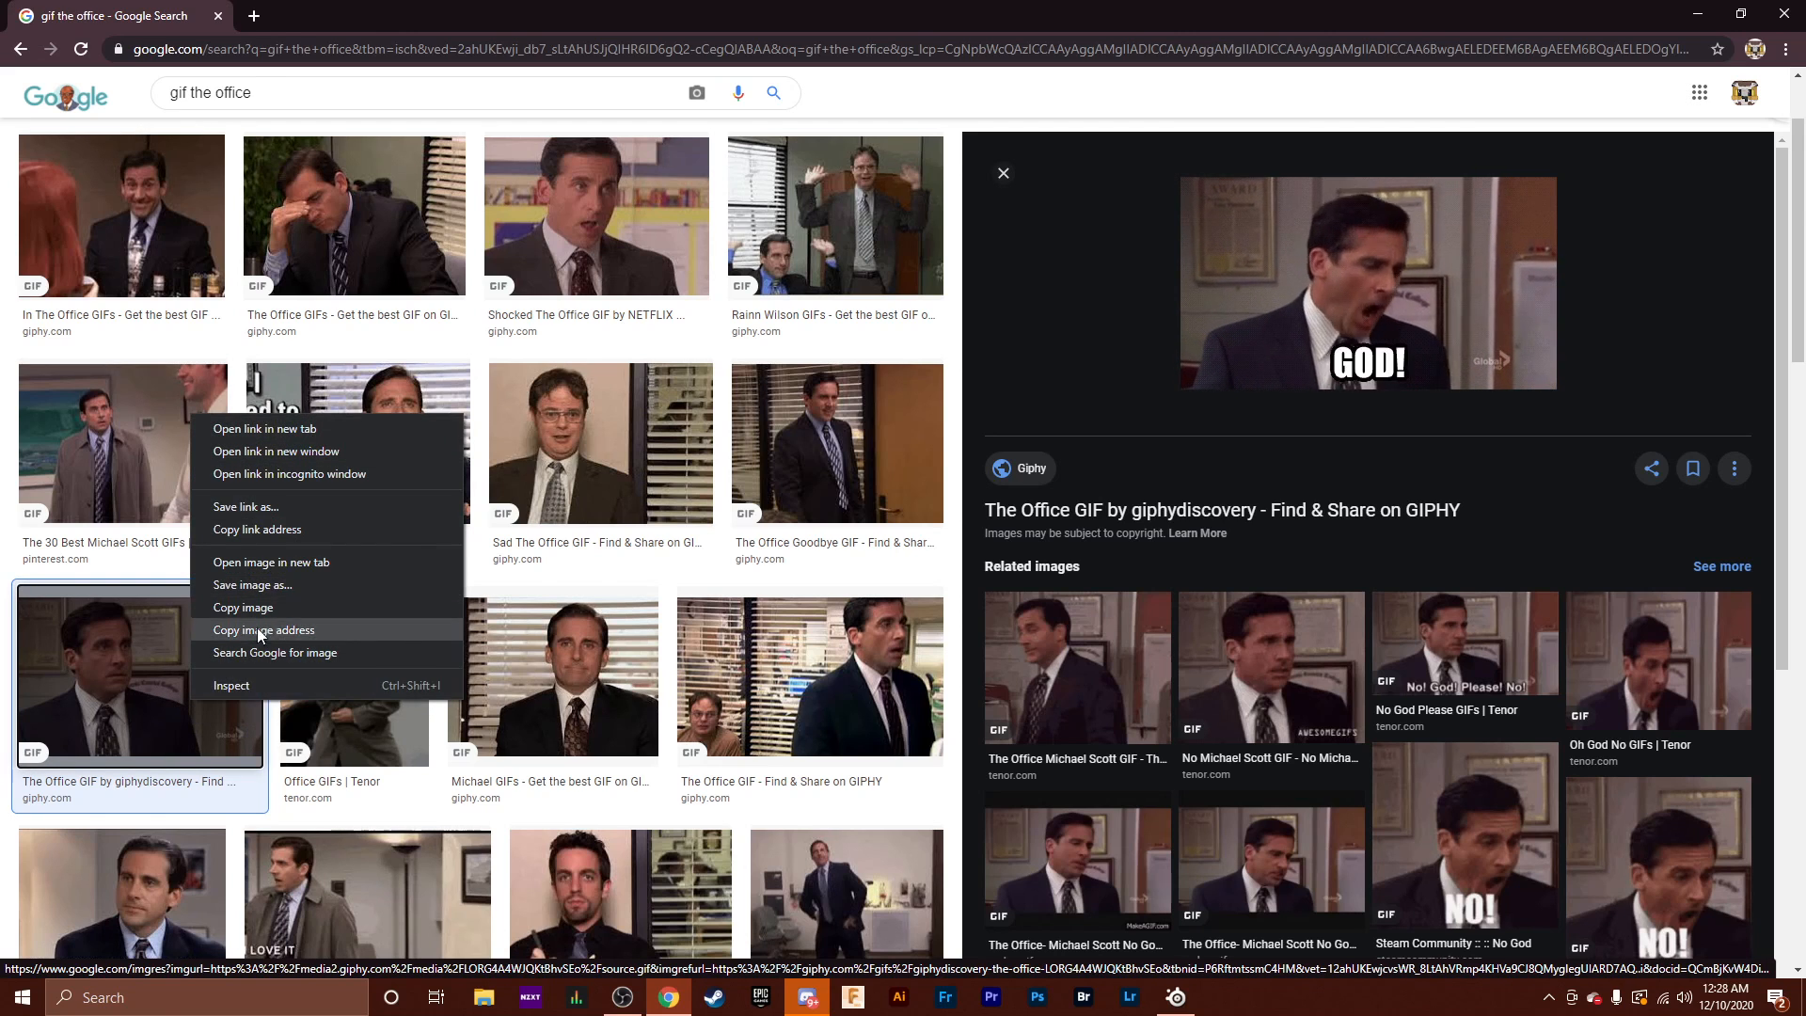
click(261, 586)
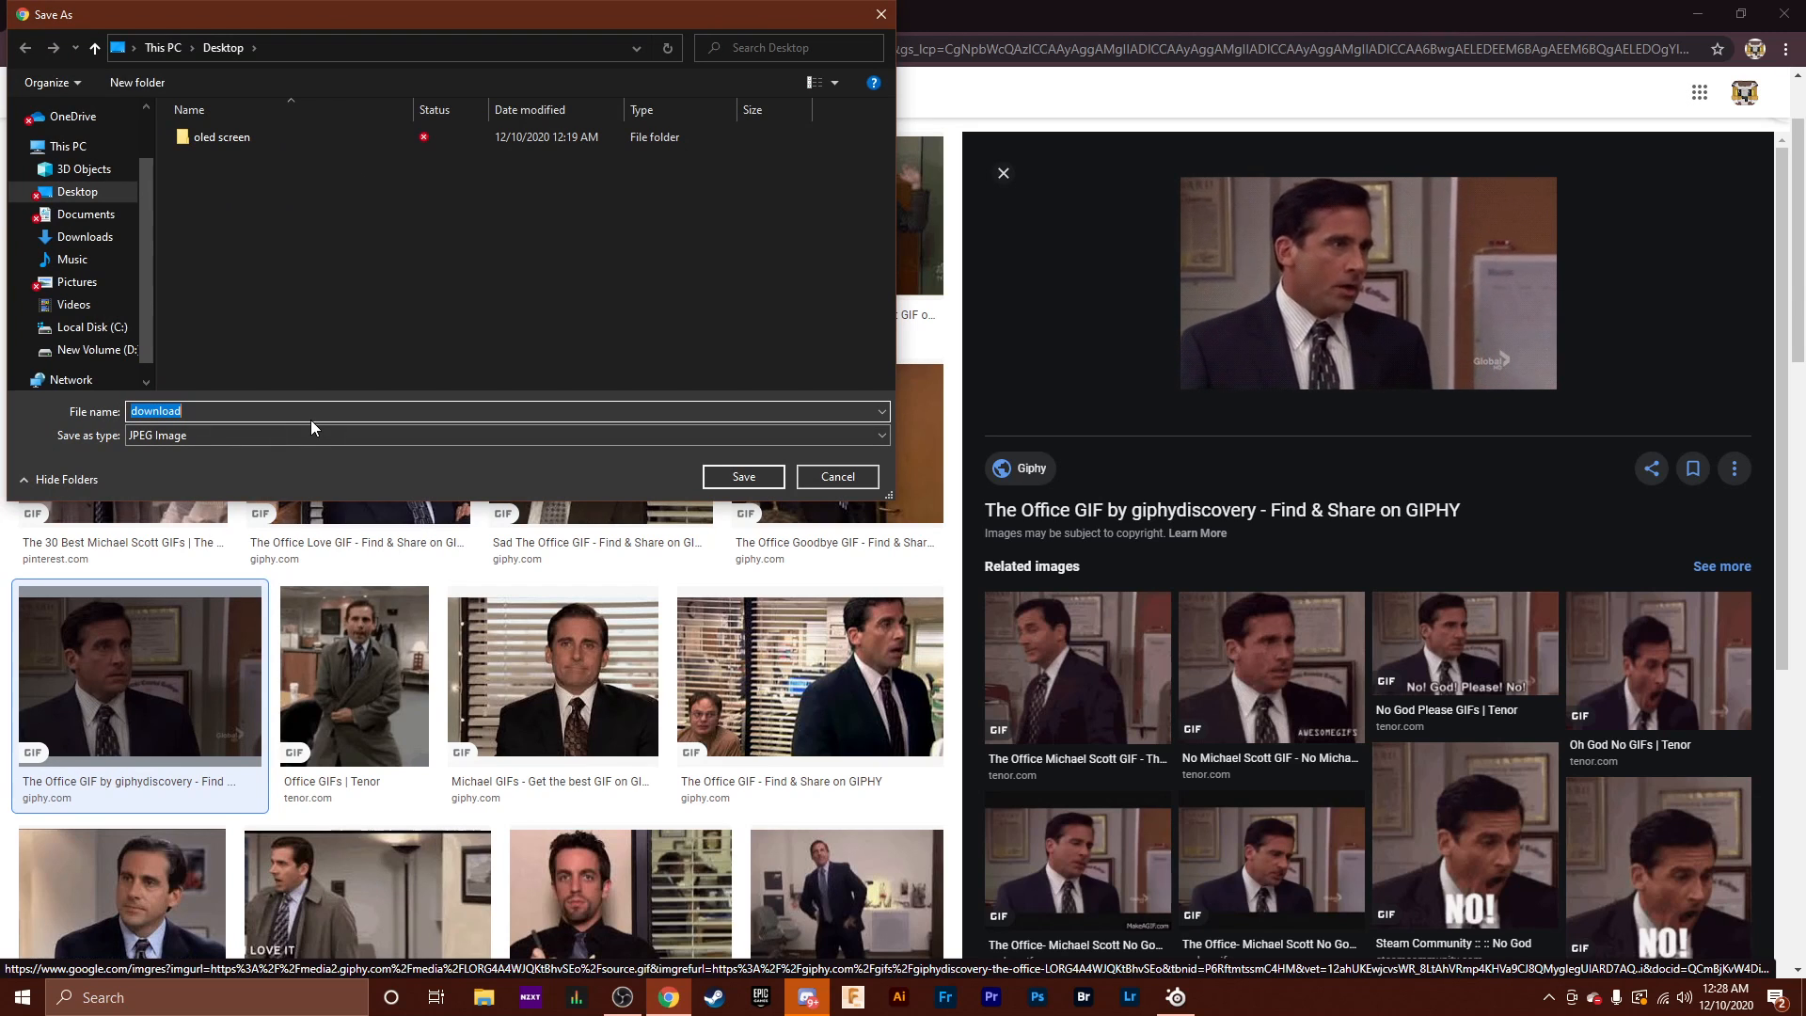
text(off)
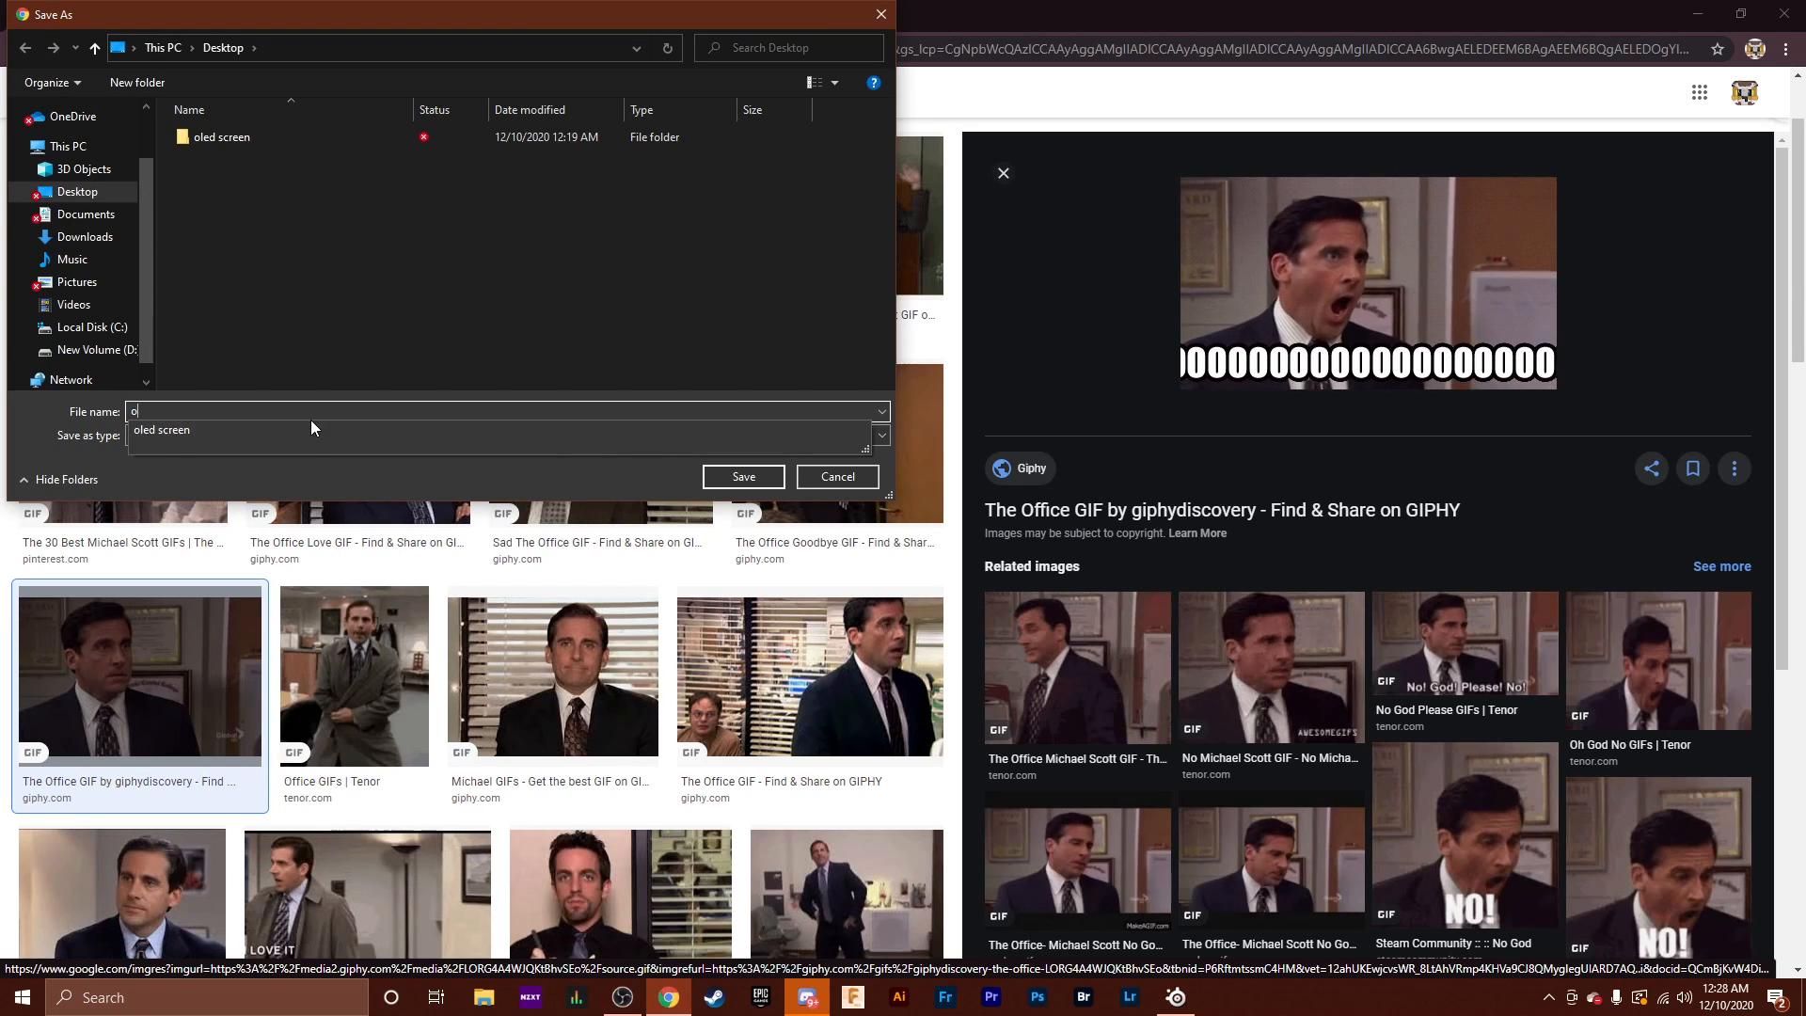
text(ice)
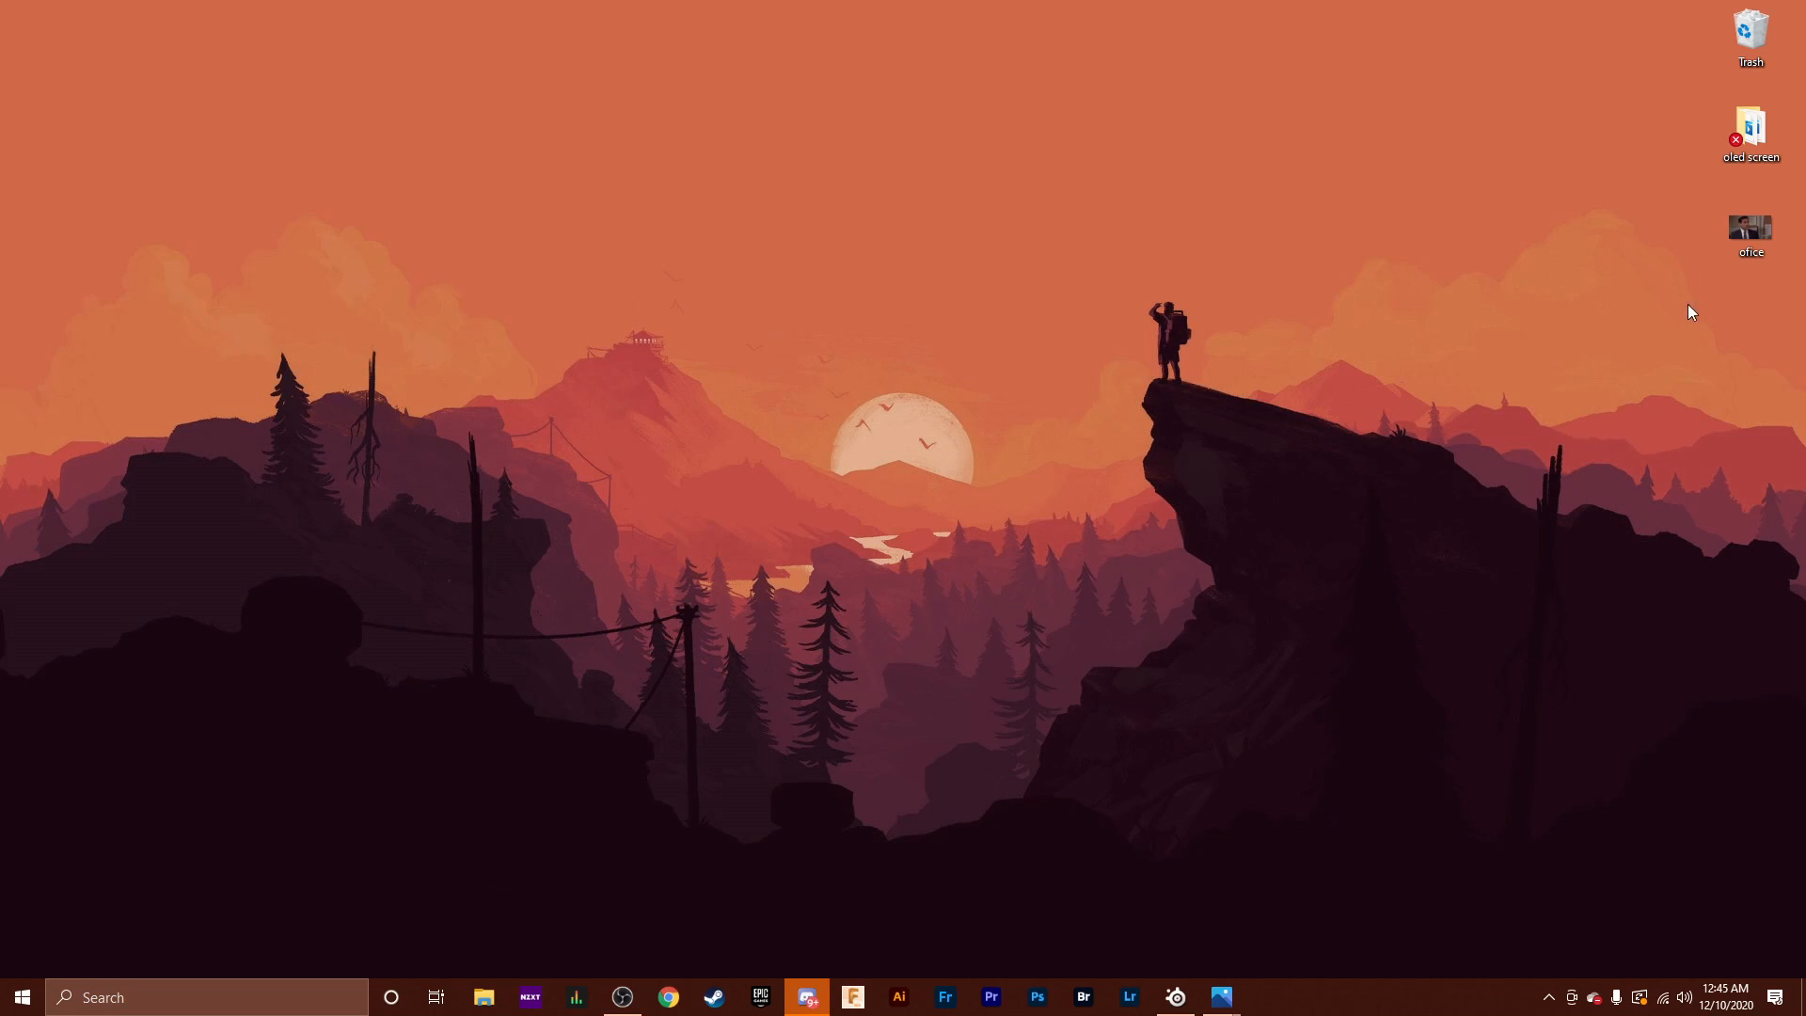
double_click(1747, 229)
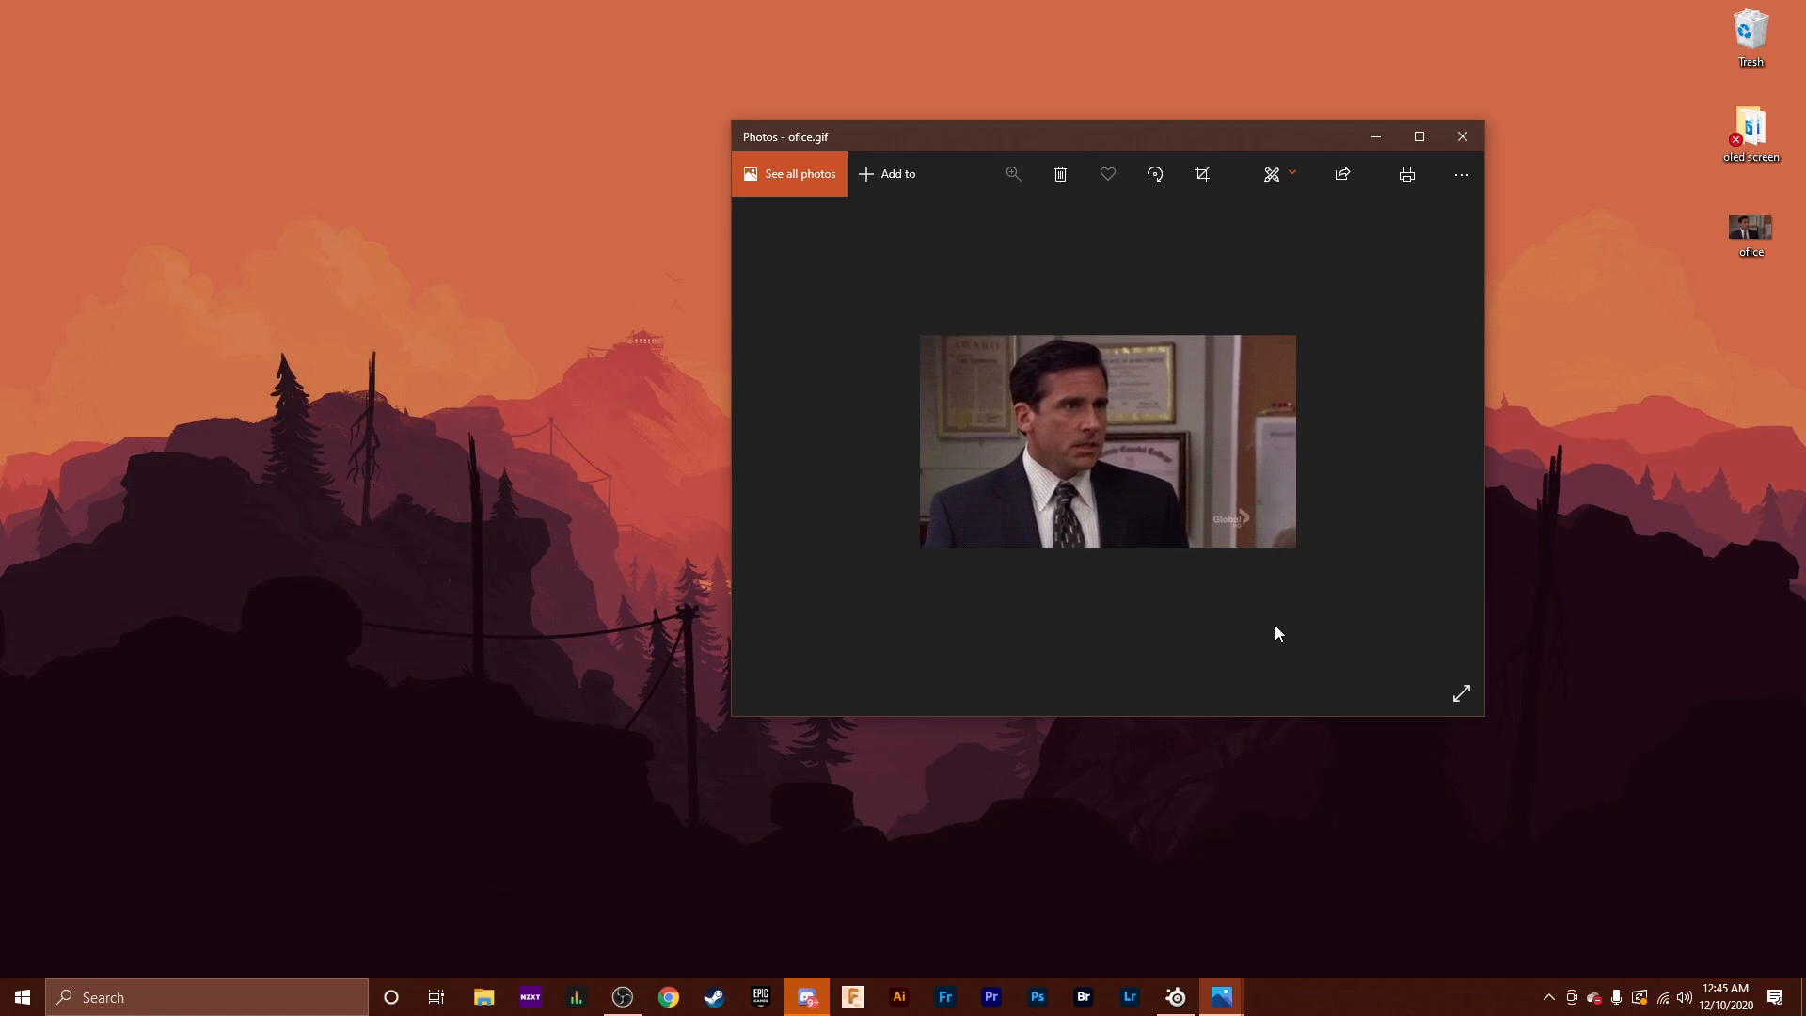
click(1463, 138)
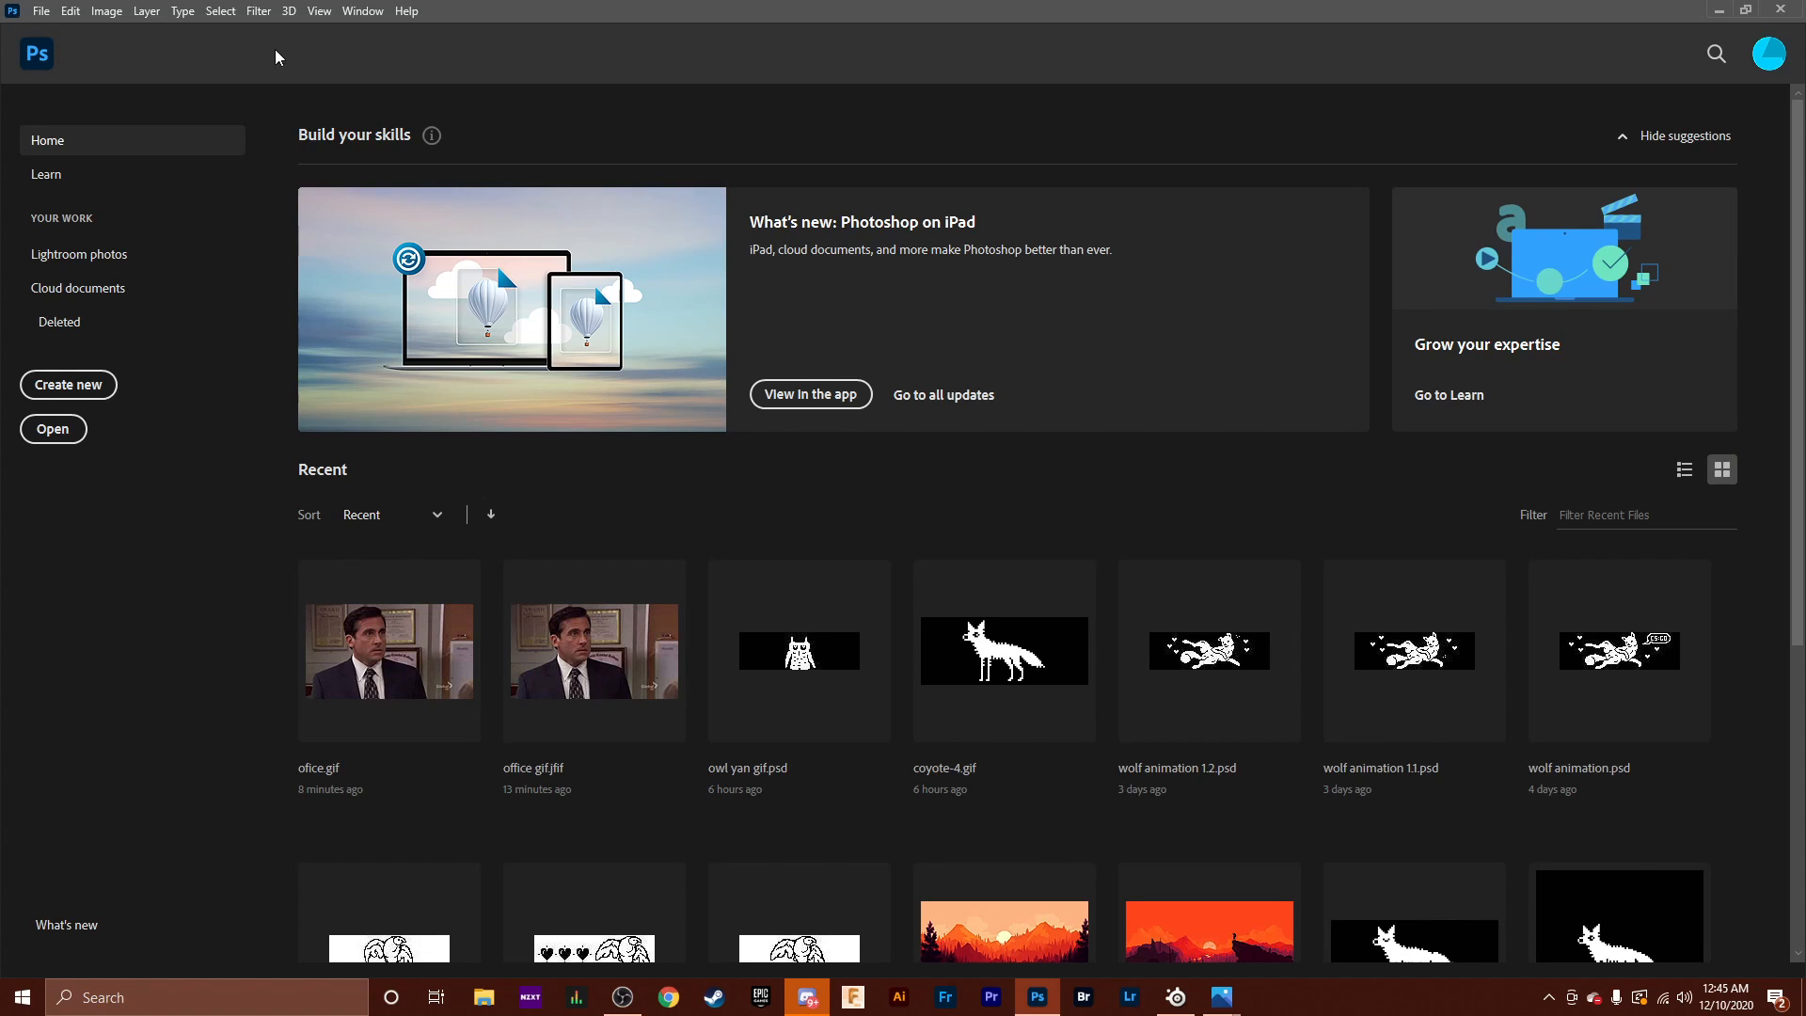
Open ofice.gif from the Desktop in Photoshop.
click(40, 11)
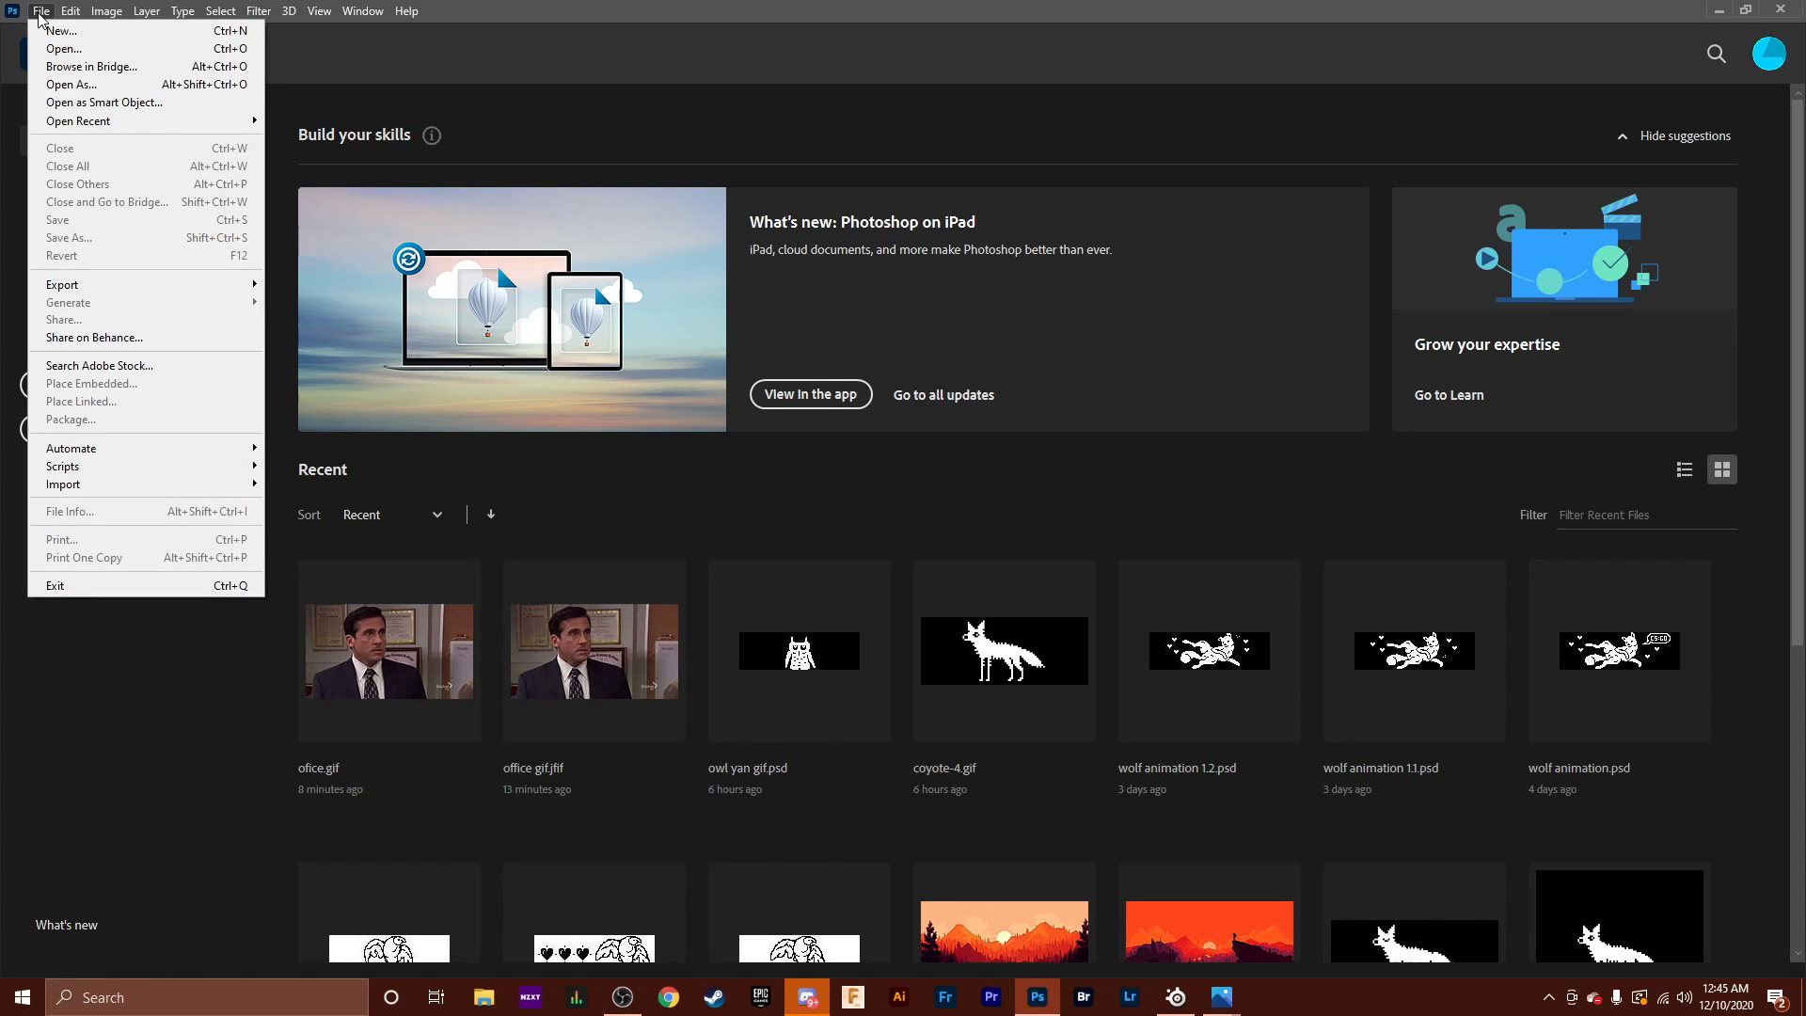
click(65, 56)
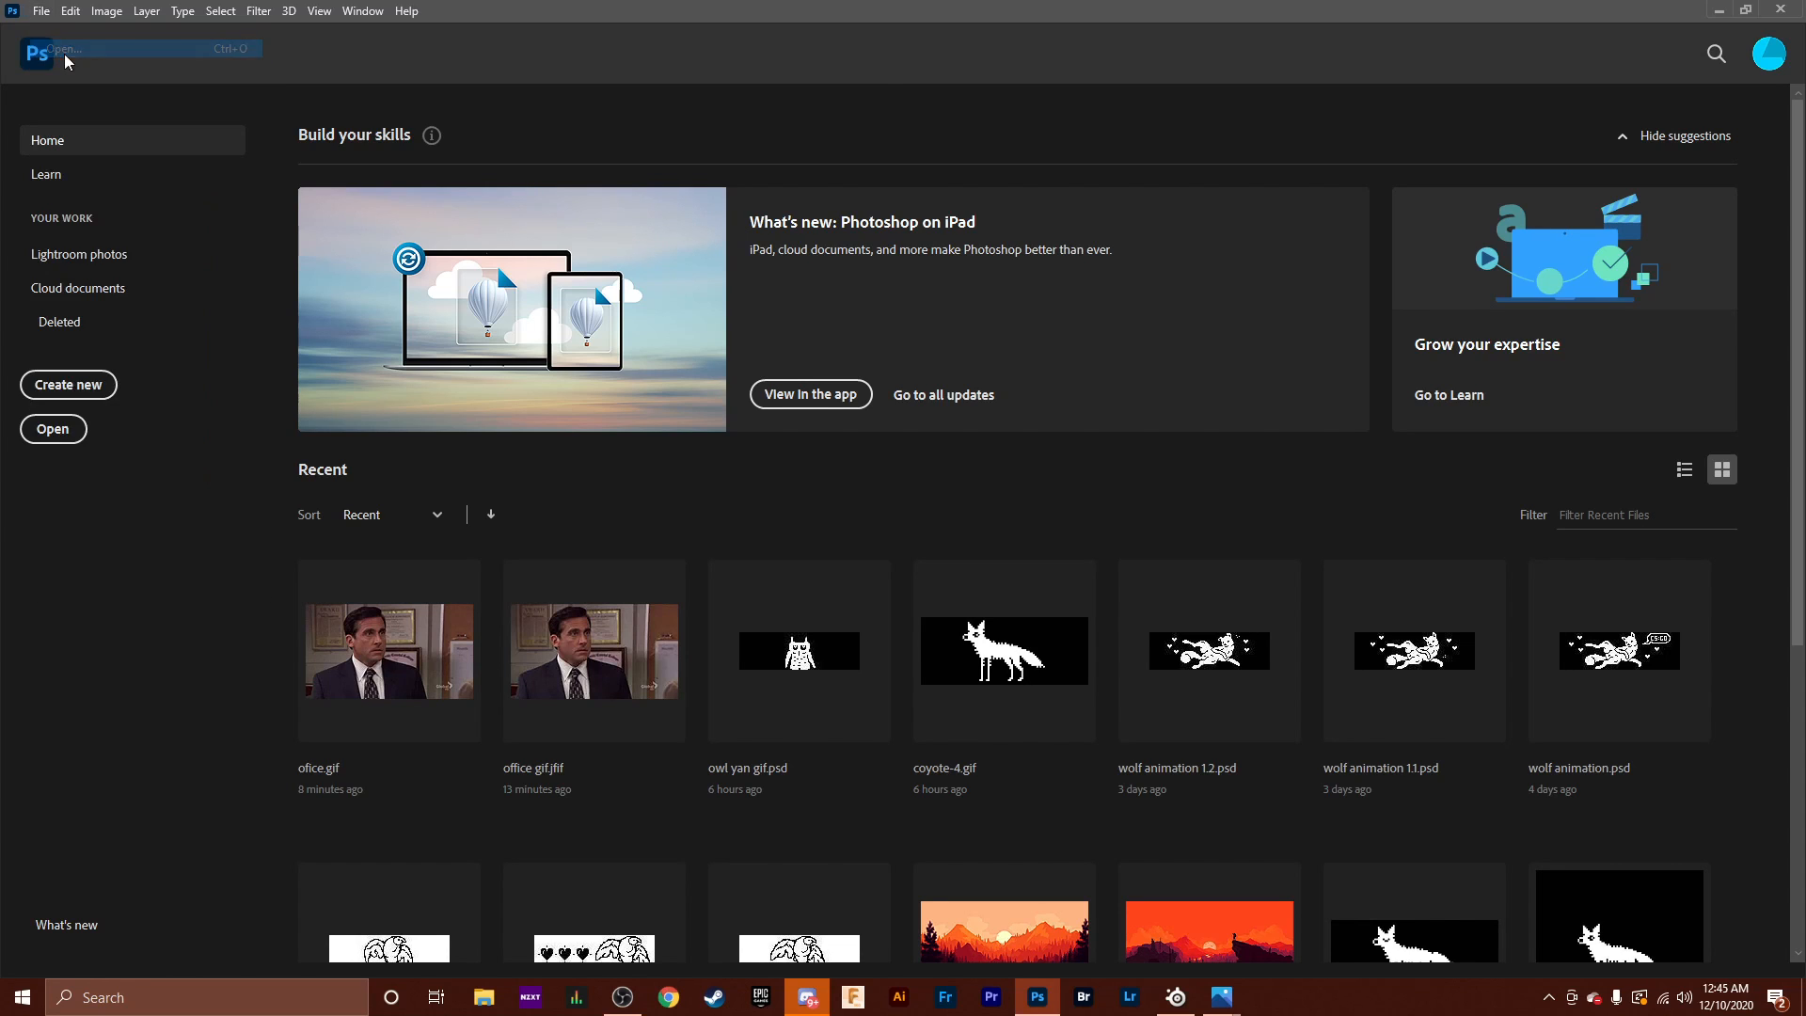
click(324, 156)
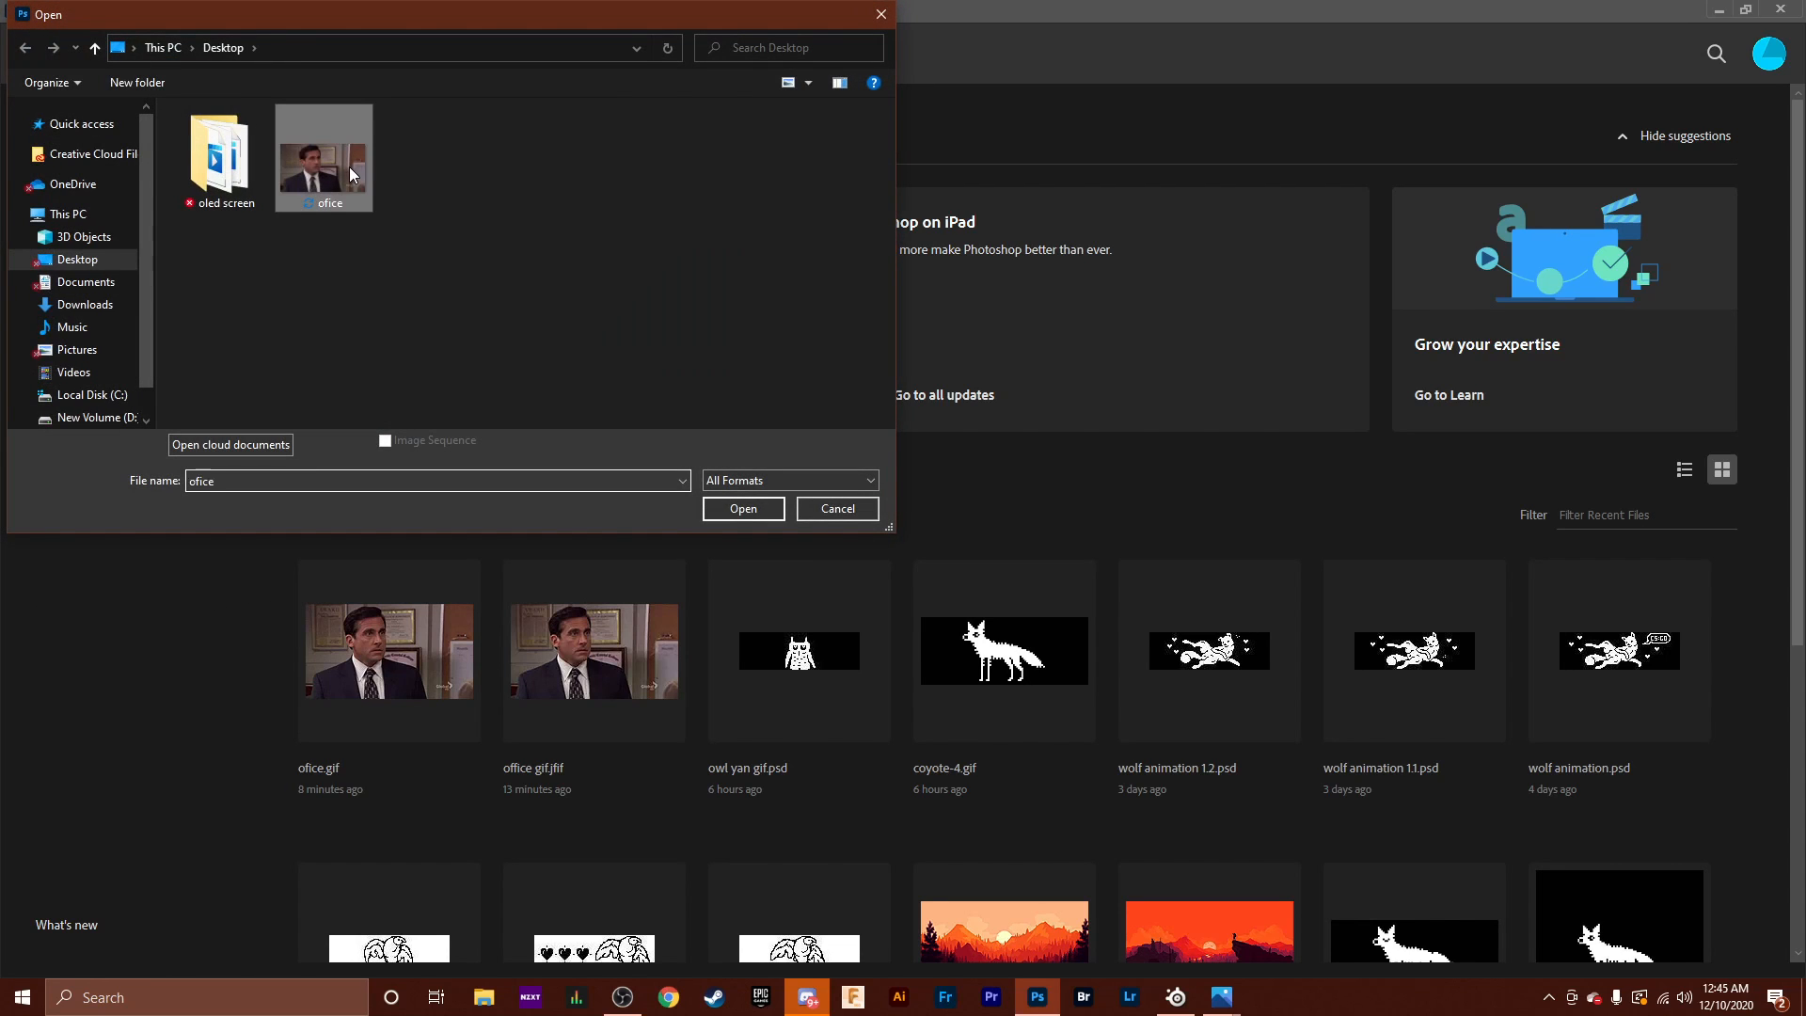
click(749, 510)
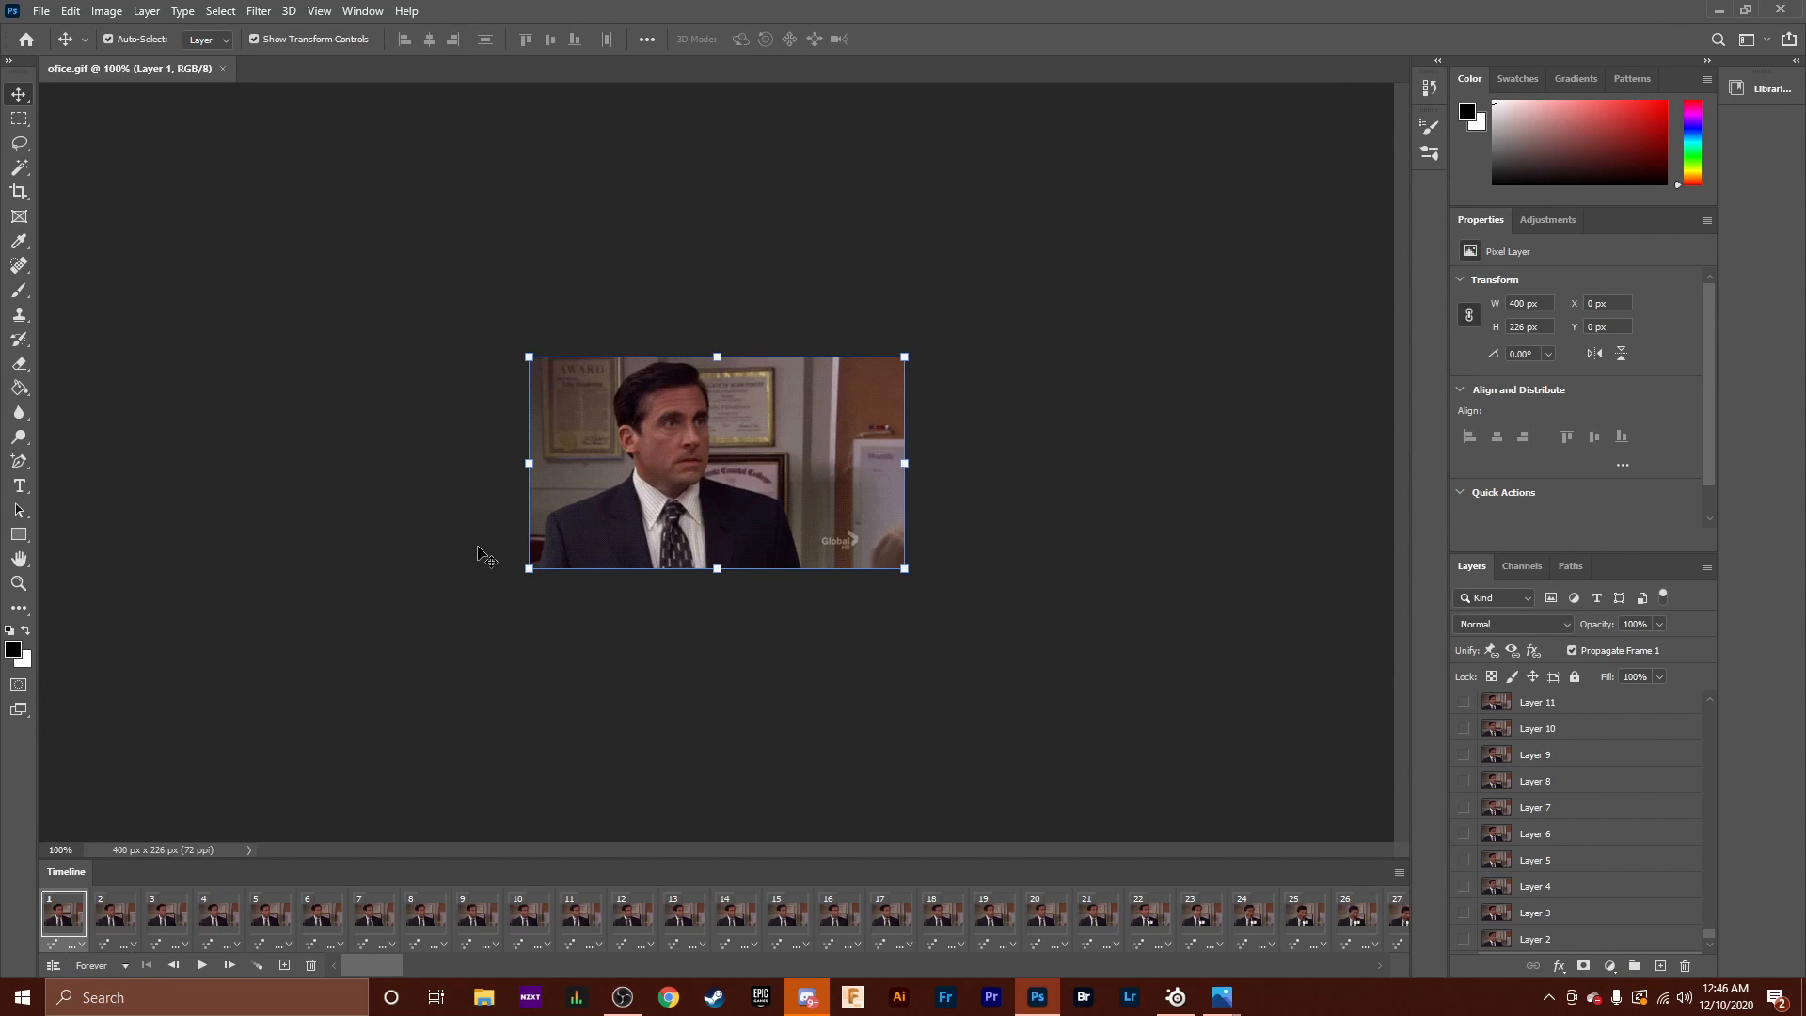
Select frame 2 of the animation, look through the frames, and set the canvas width to 723 pixels.
click(129, 931)
drag(375, 969, 562, 974)
drag(762, 979, 350, 927)
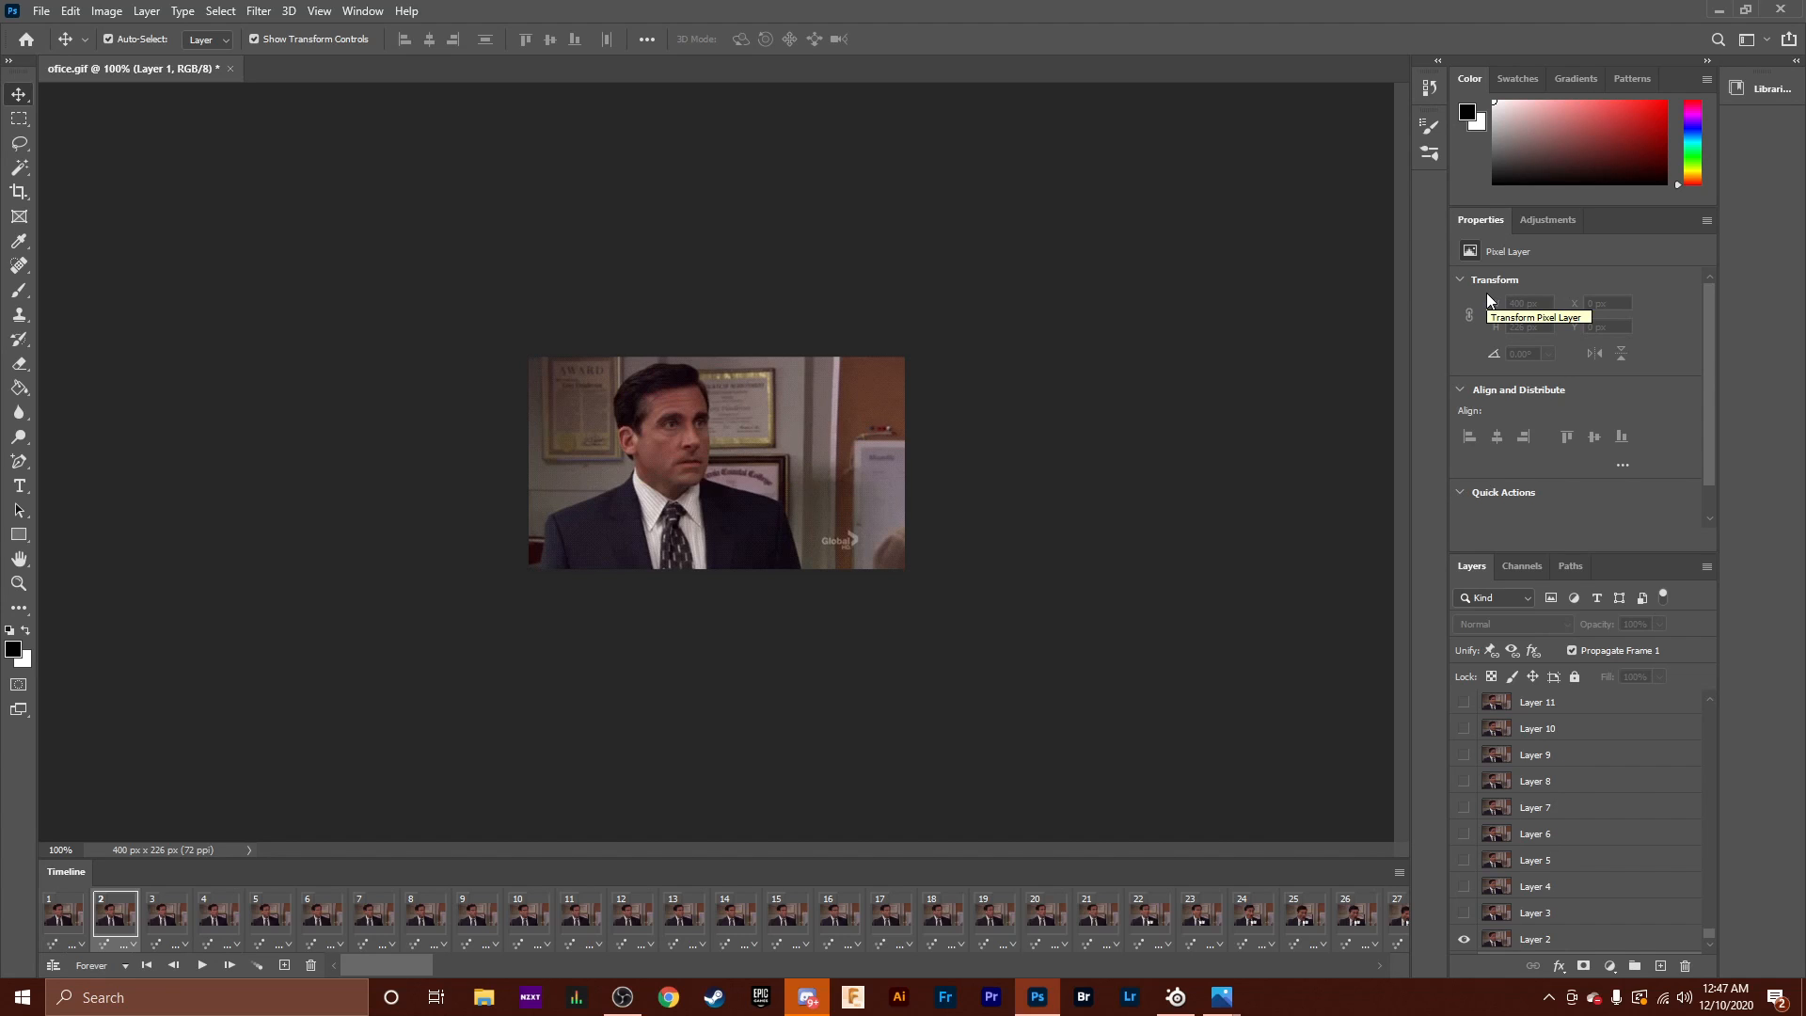
click(106, 12)
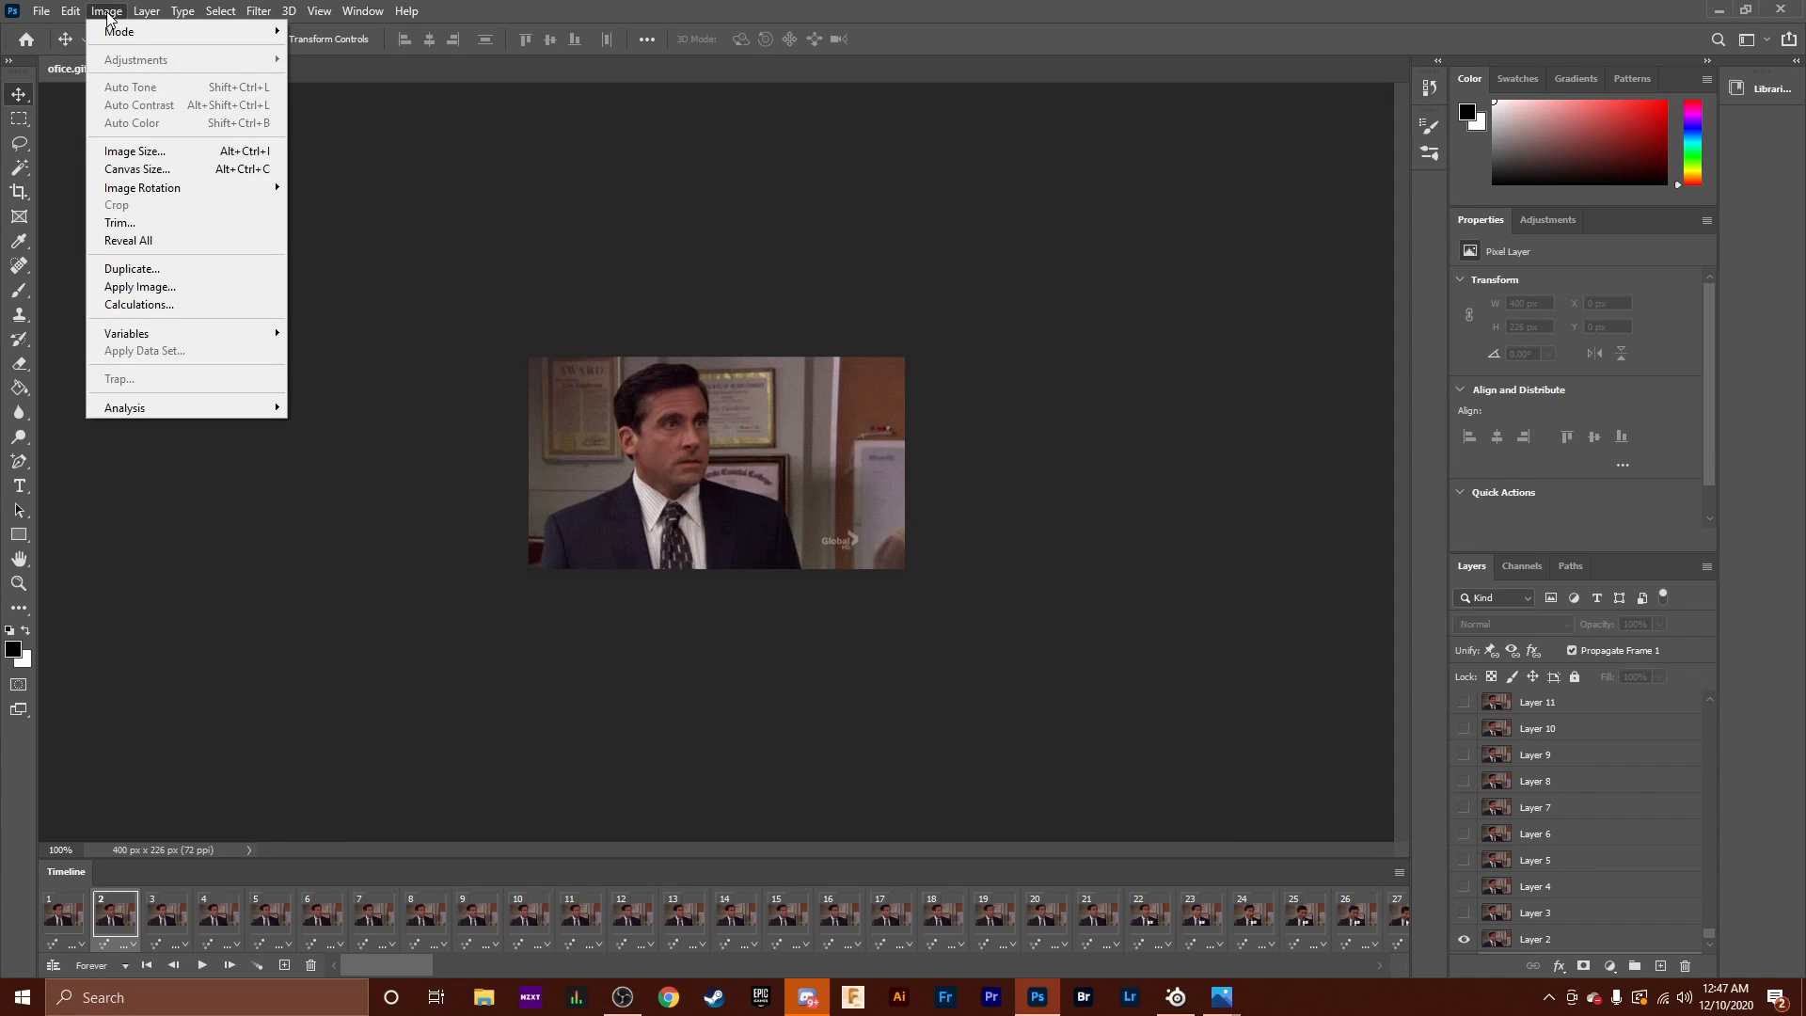
click(158, 172)
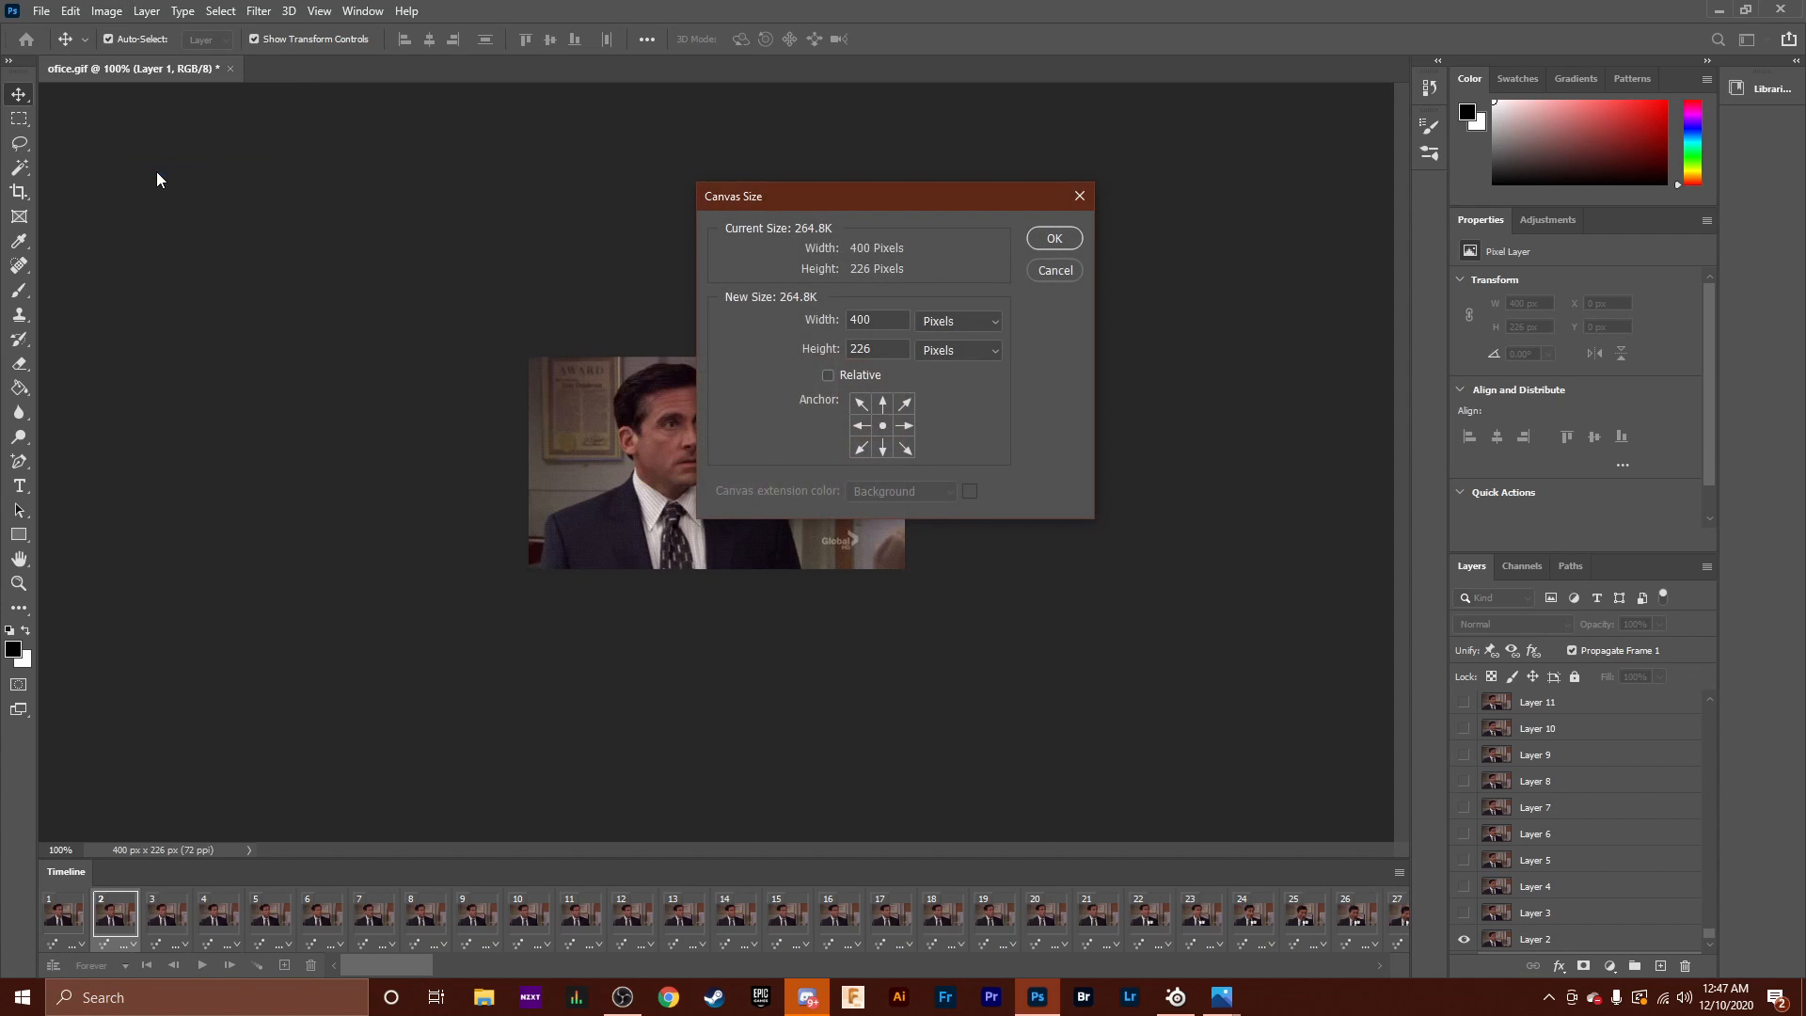
double_click(882, 322)
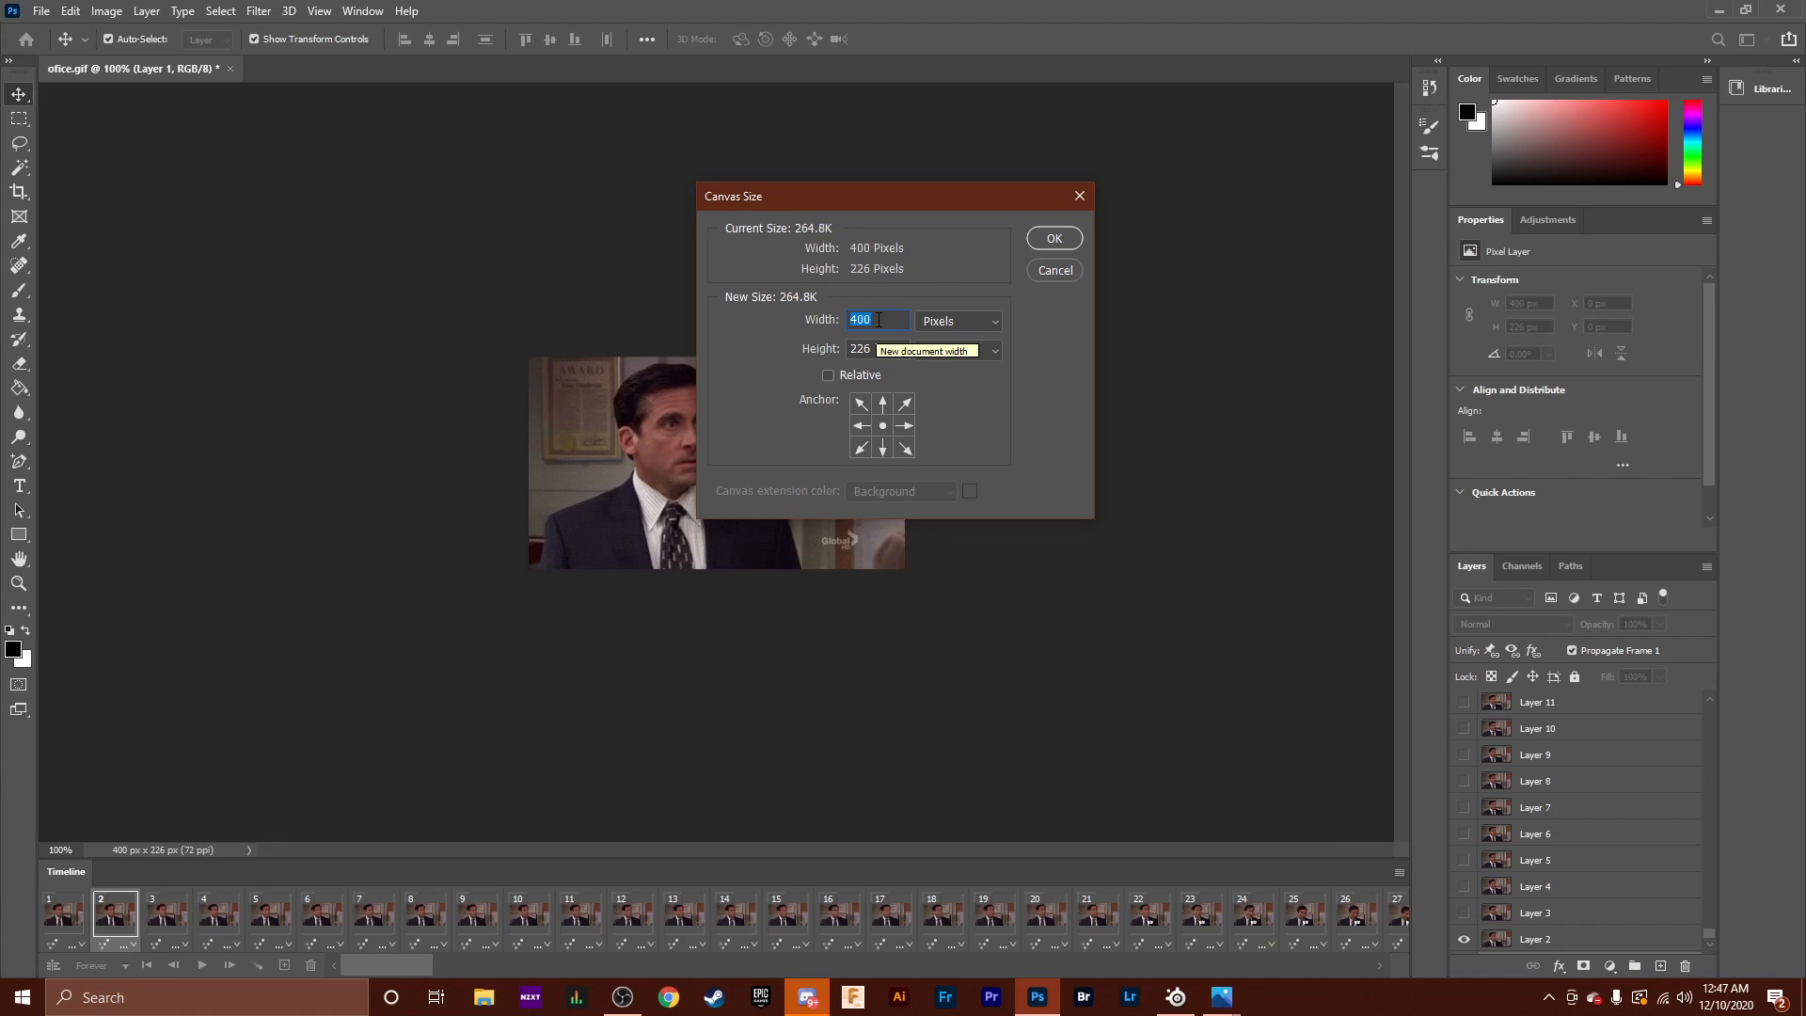
text(7)
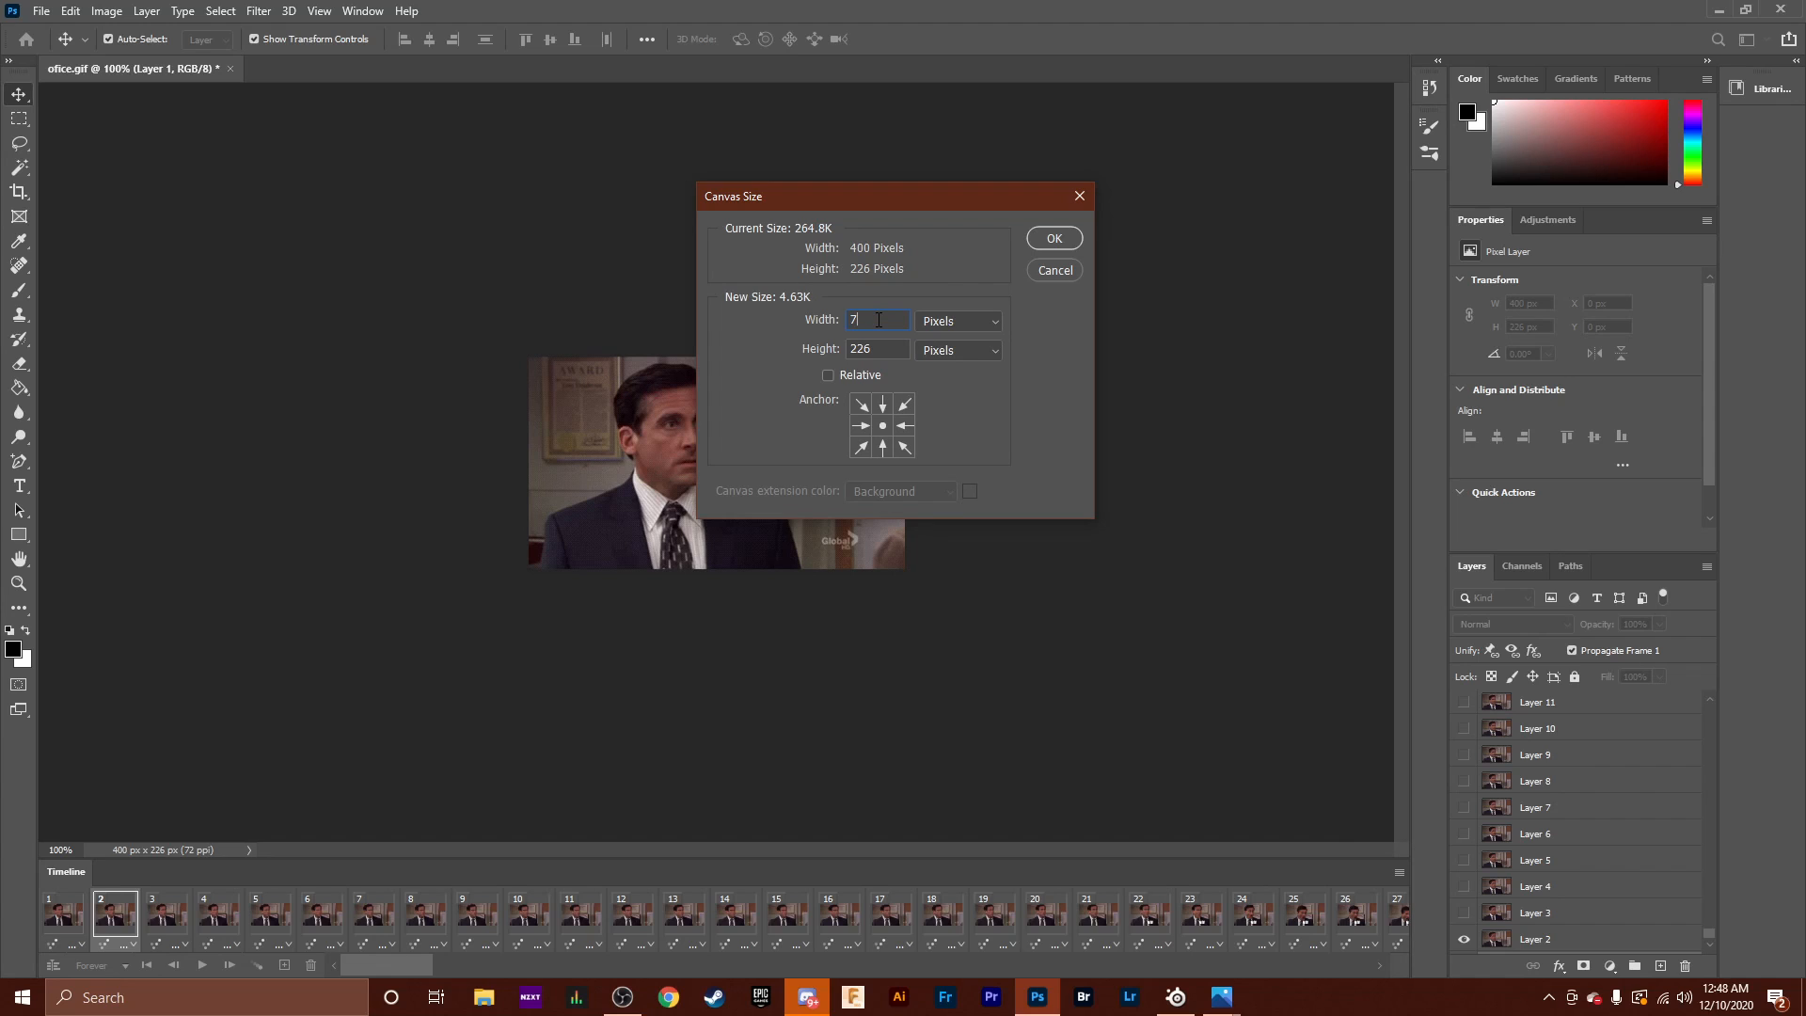
text(23)
click(1053, 240)
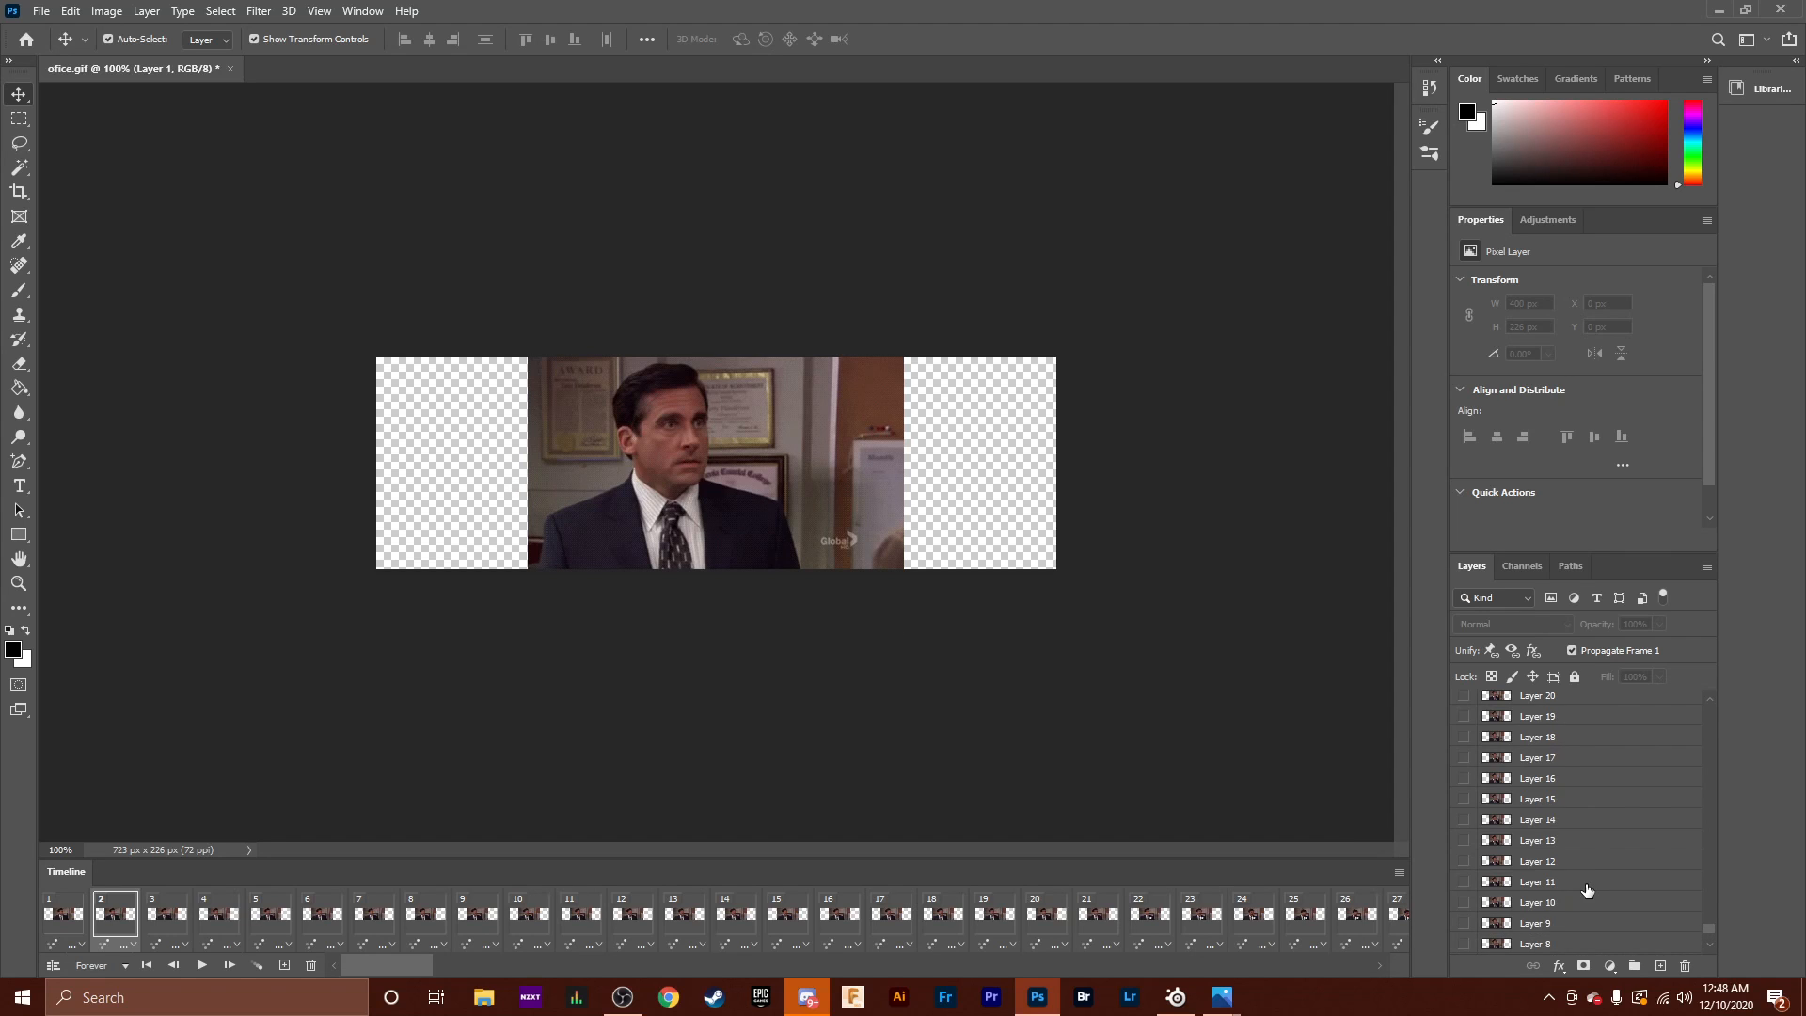
Add a new empty layer and place it directly beneath Layer 2.
click(1659, 969)
drag(1633, 954, 1498, 947)
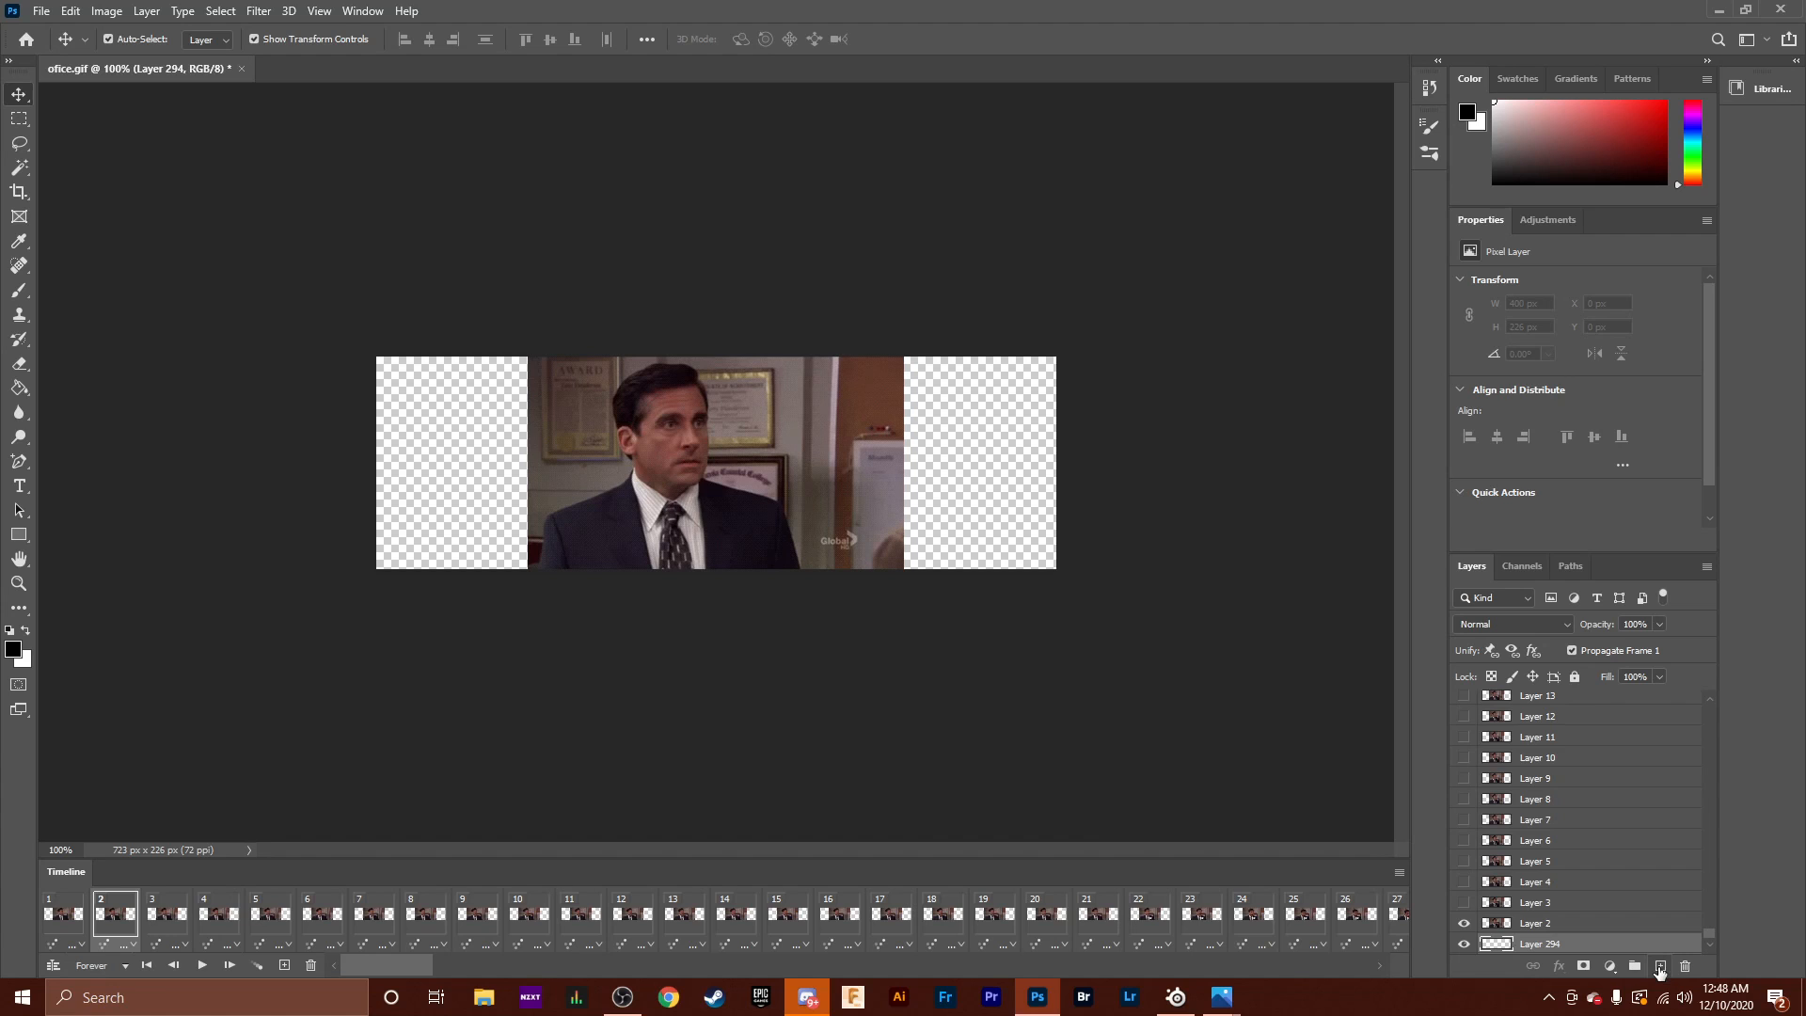
Add a solid black (000000) colour fill layer beneath Layer 2 to fill the transparent areas beside the image.
click(1609, 966)
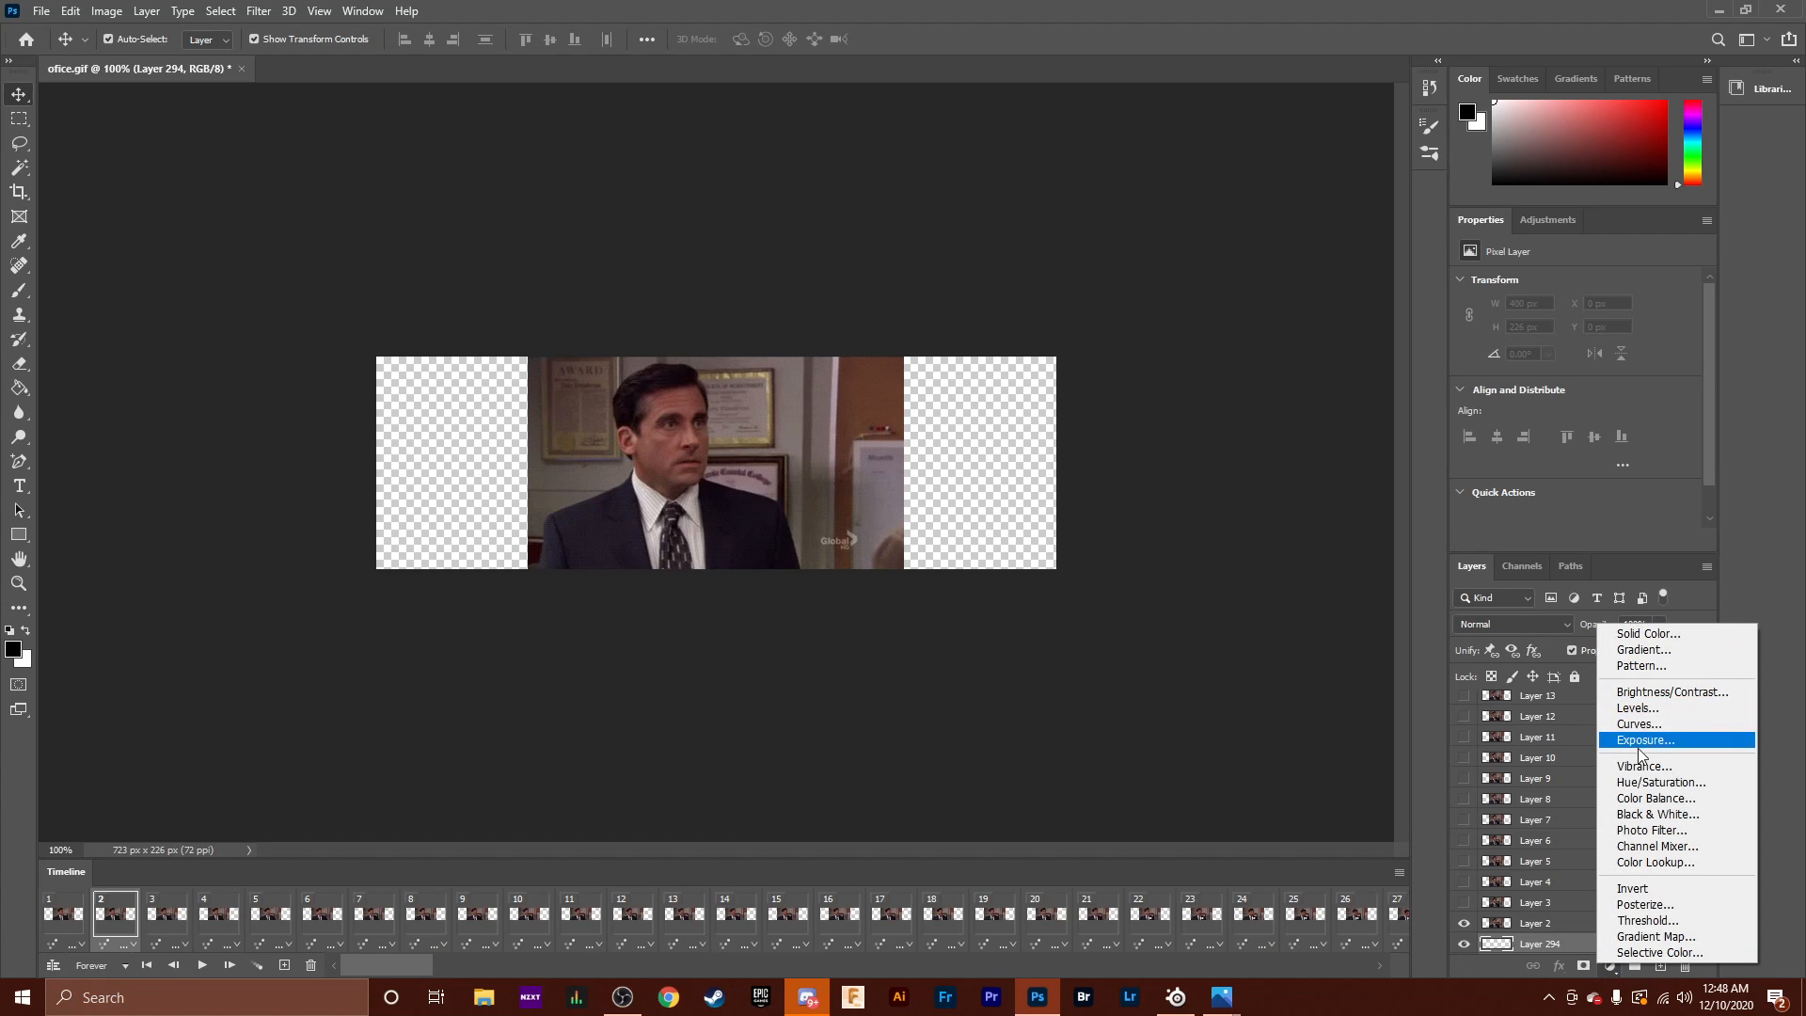
click(1649, 635)
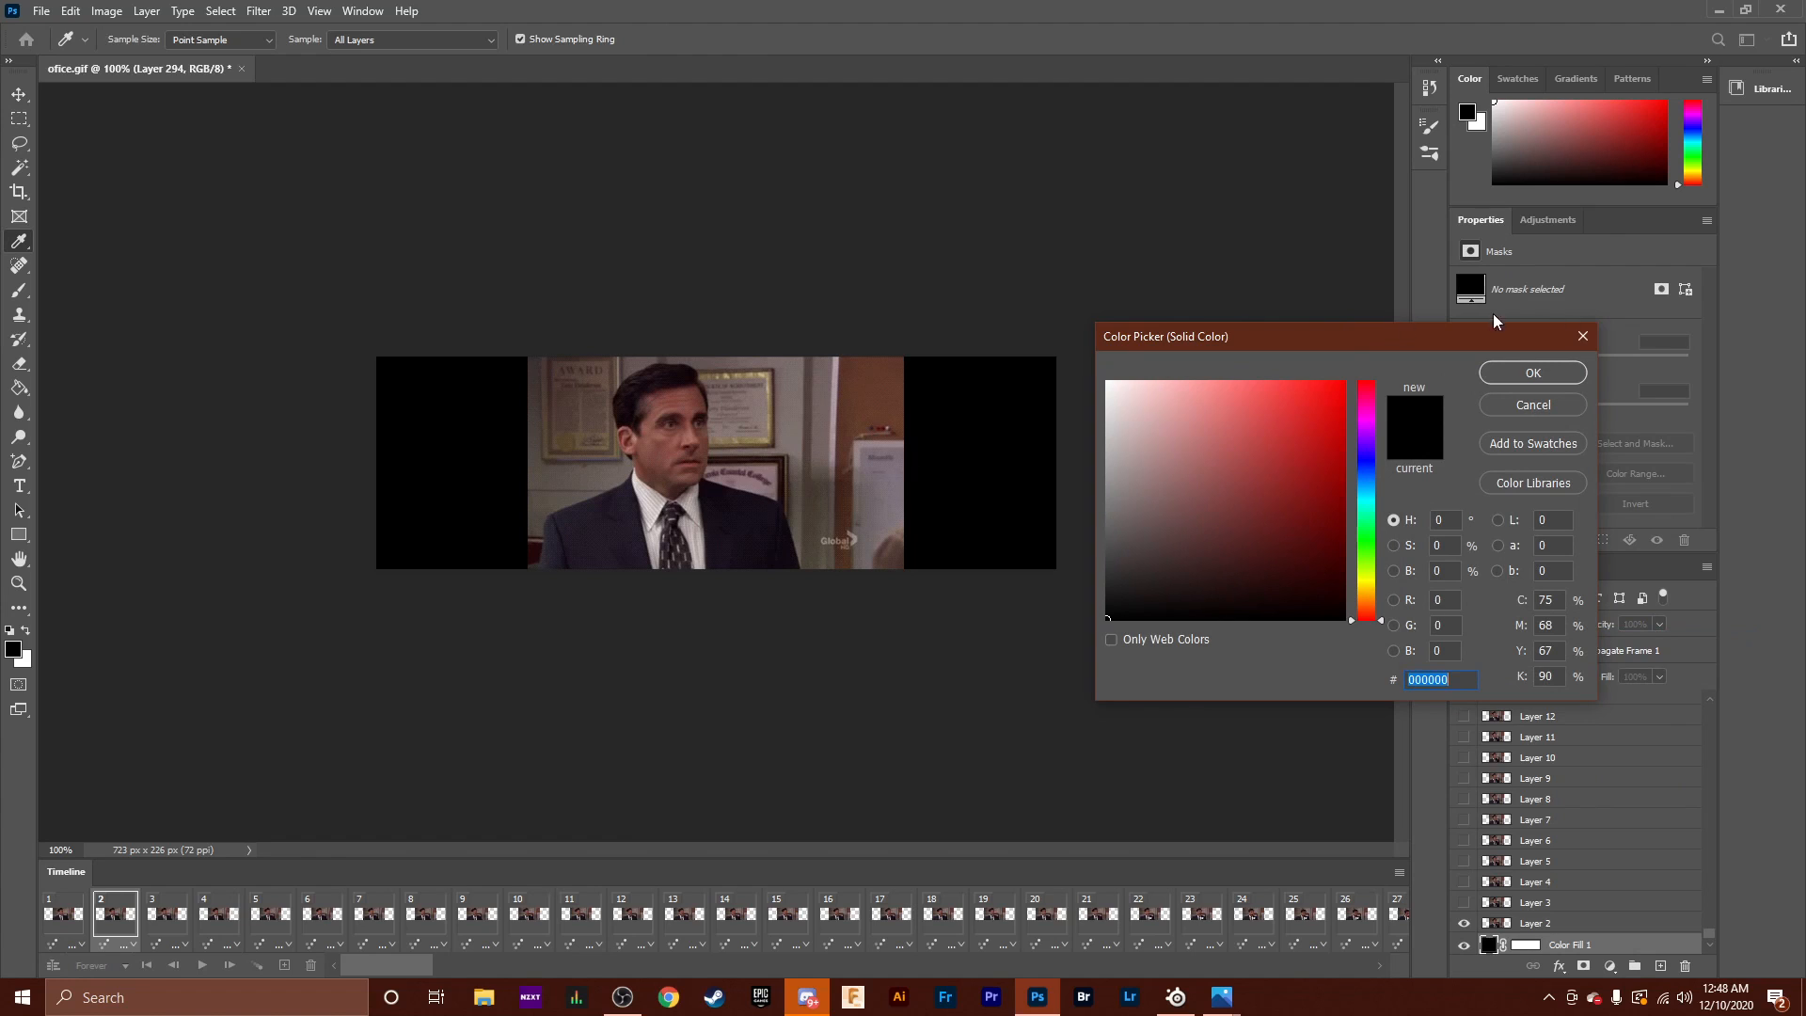
click(1531, 373)
Add a Threshold adjustment layer above Layer 293 and set its threshold level to 73.
drag(1710, 931, 1710, 695)
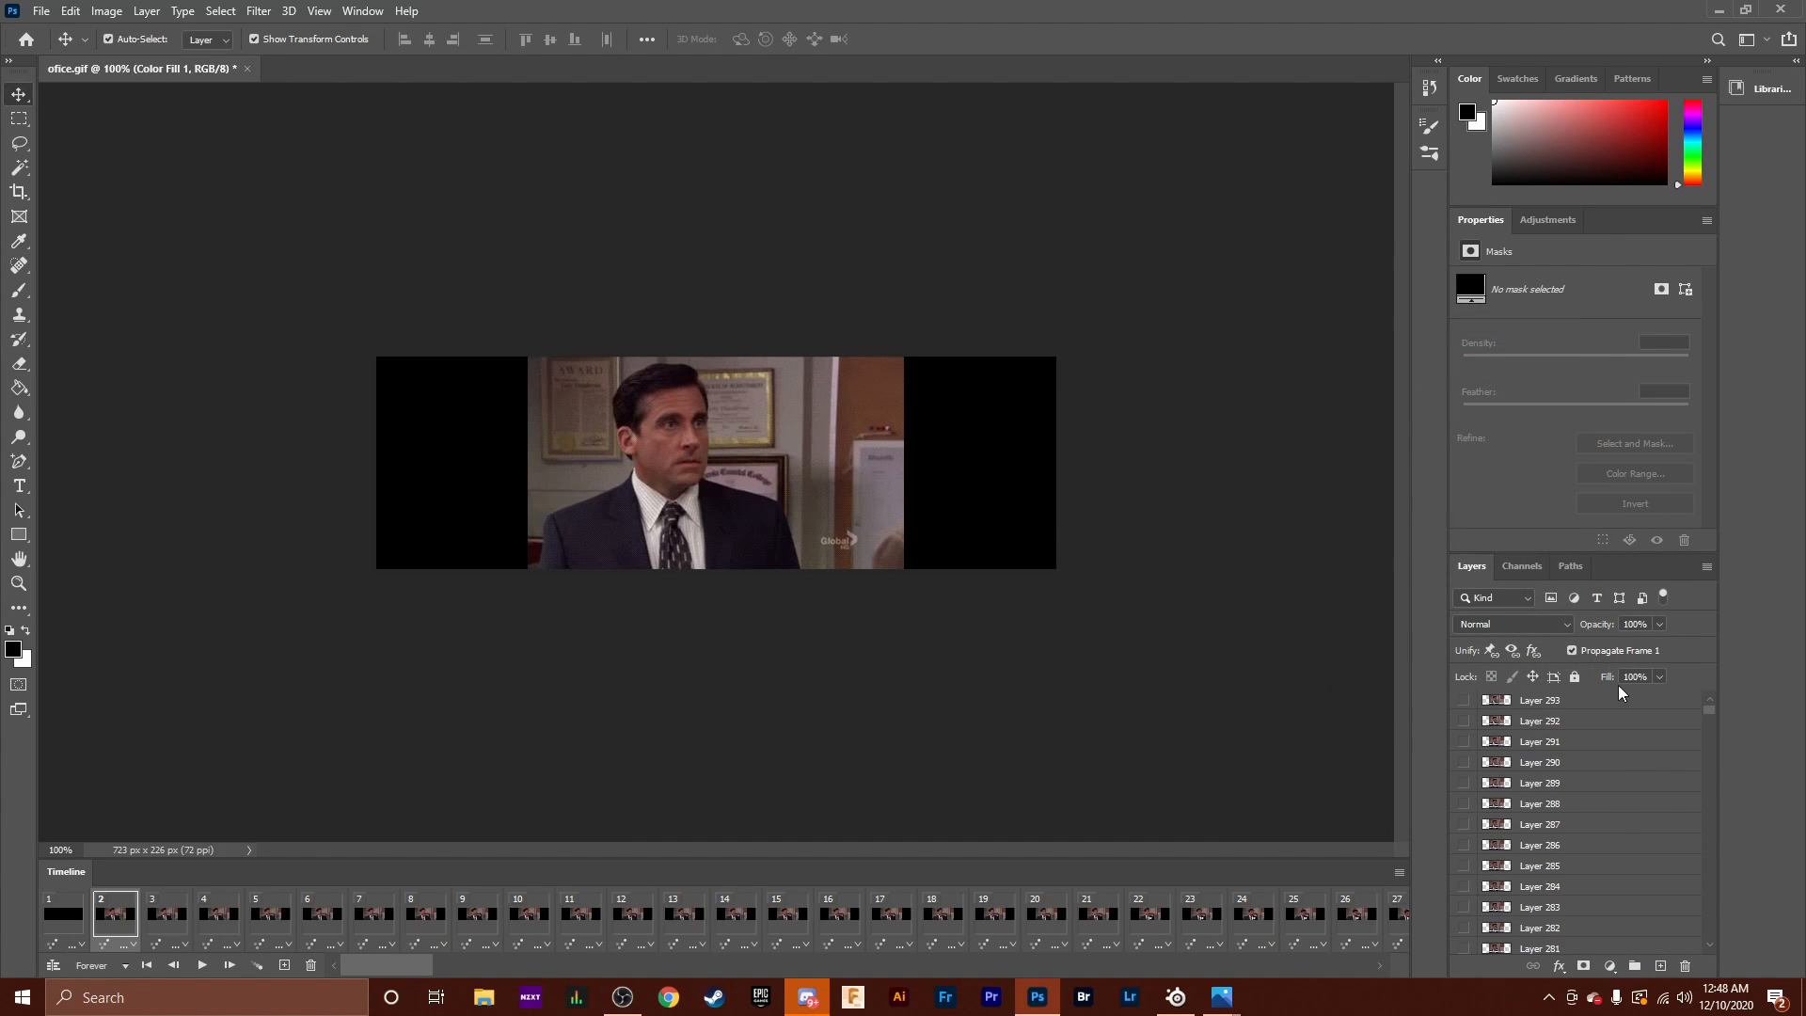
click(1591, 703)
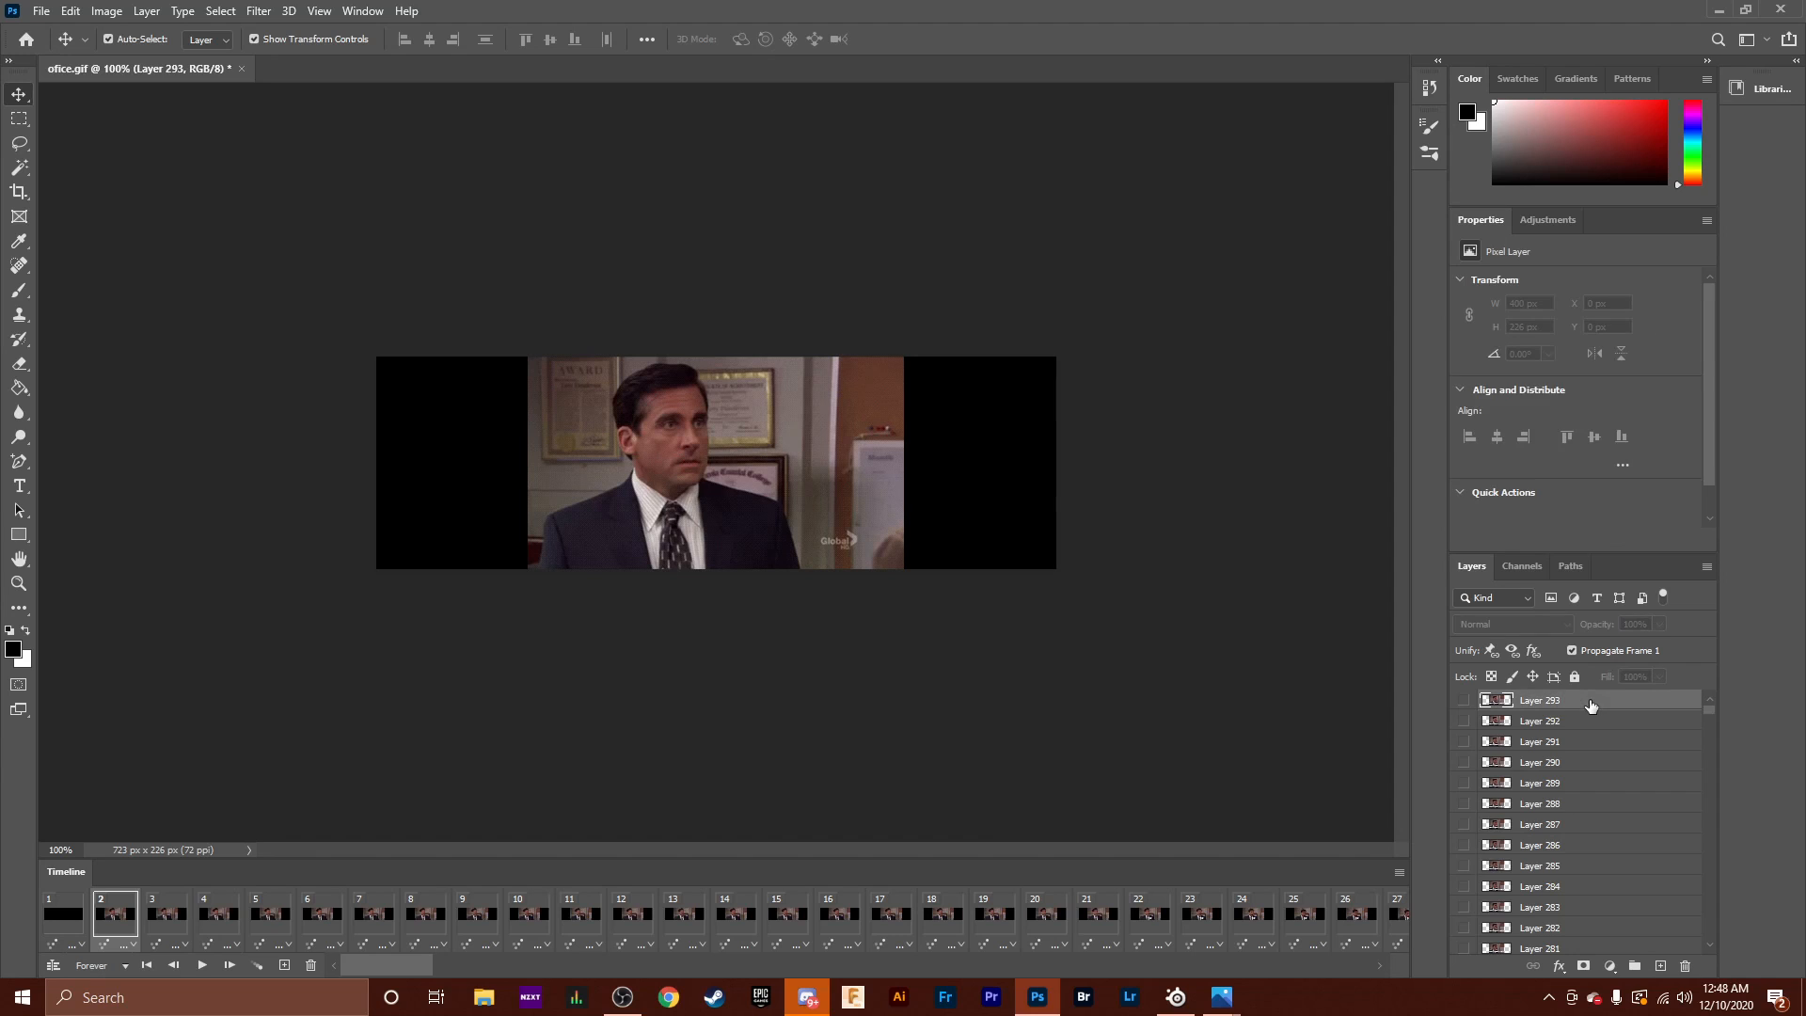
click(1550, 223)
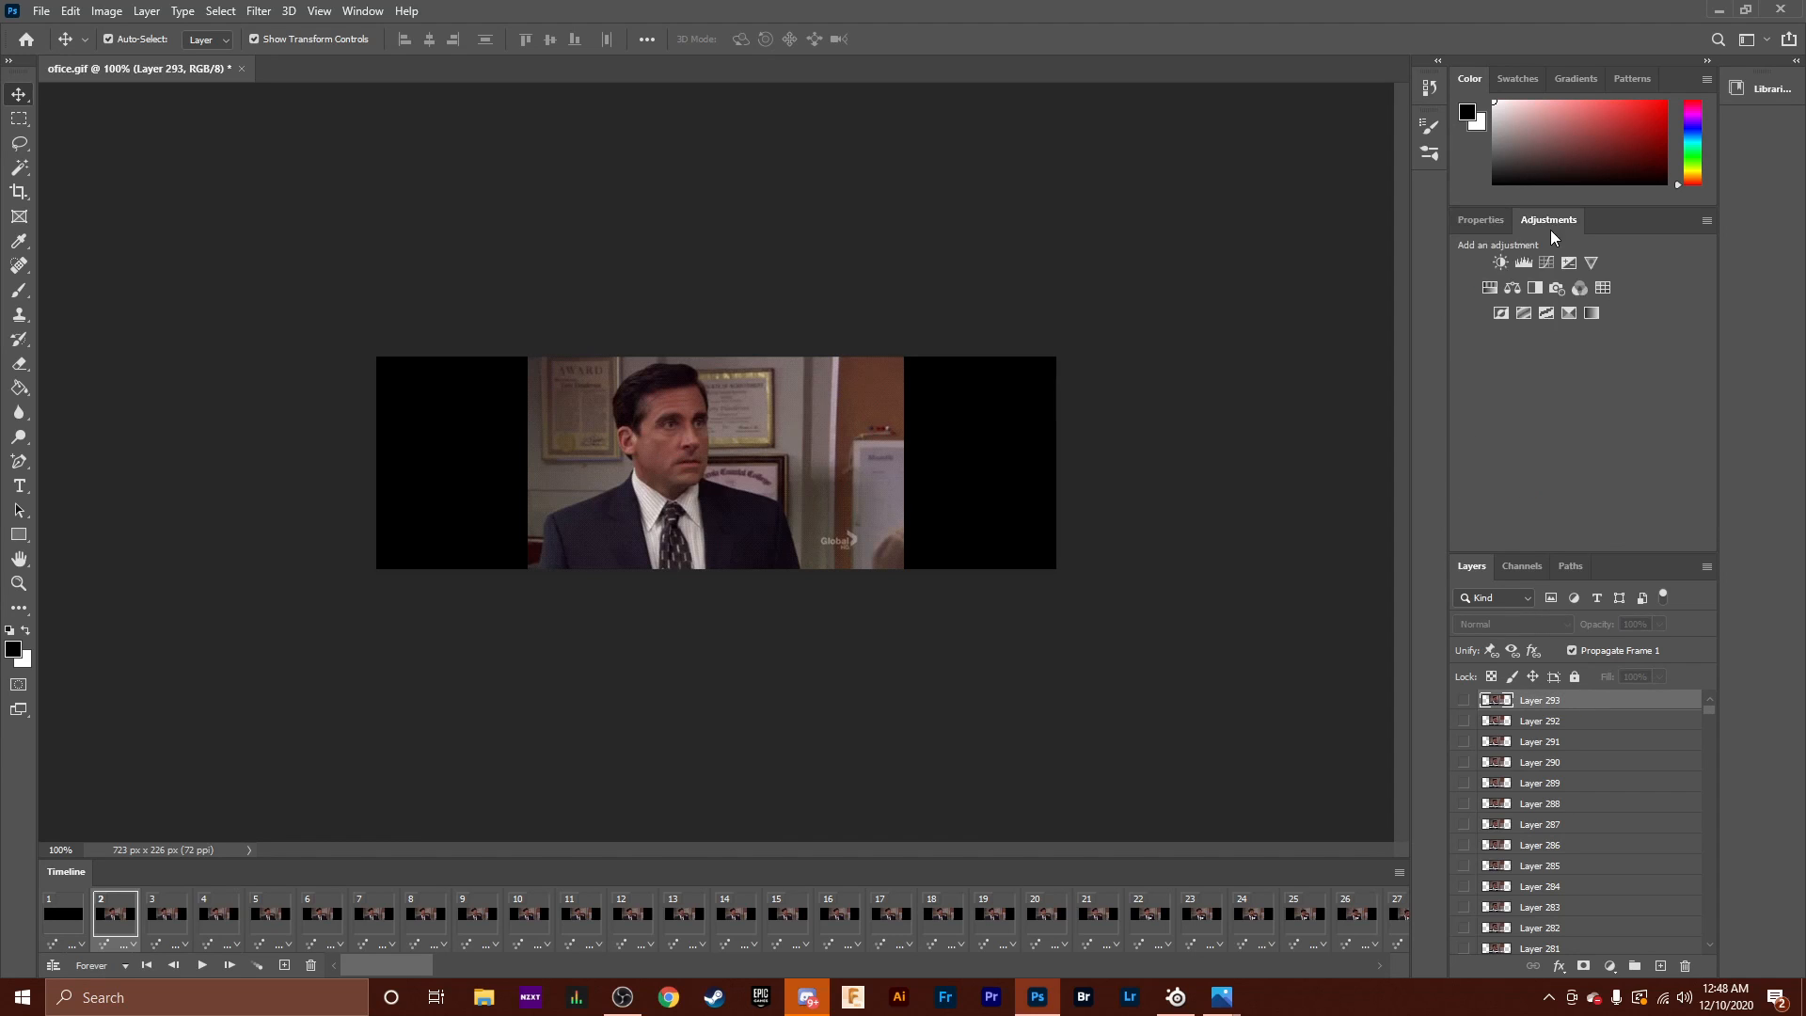
click(1549, 316)
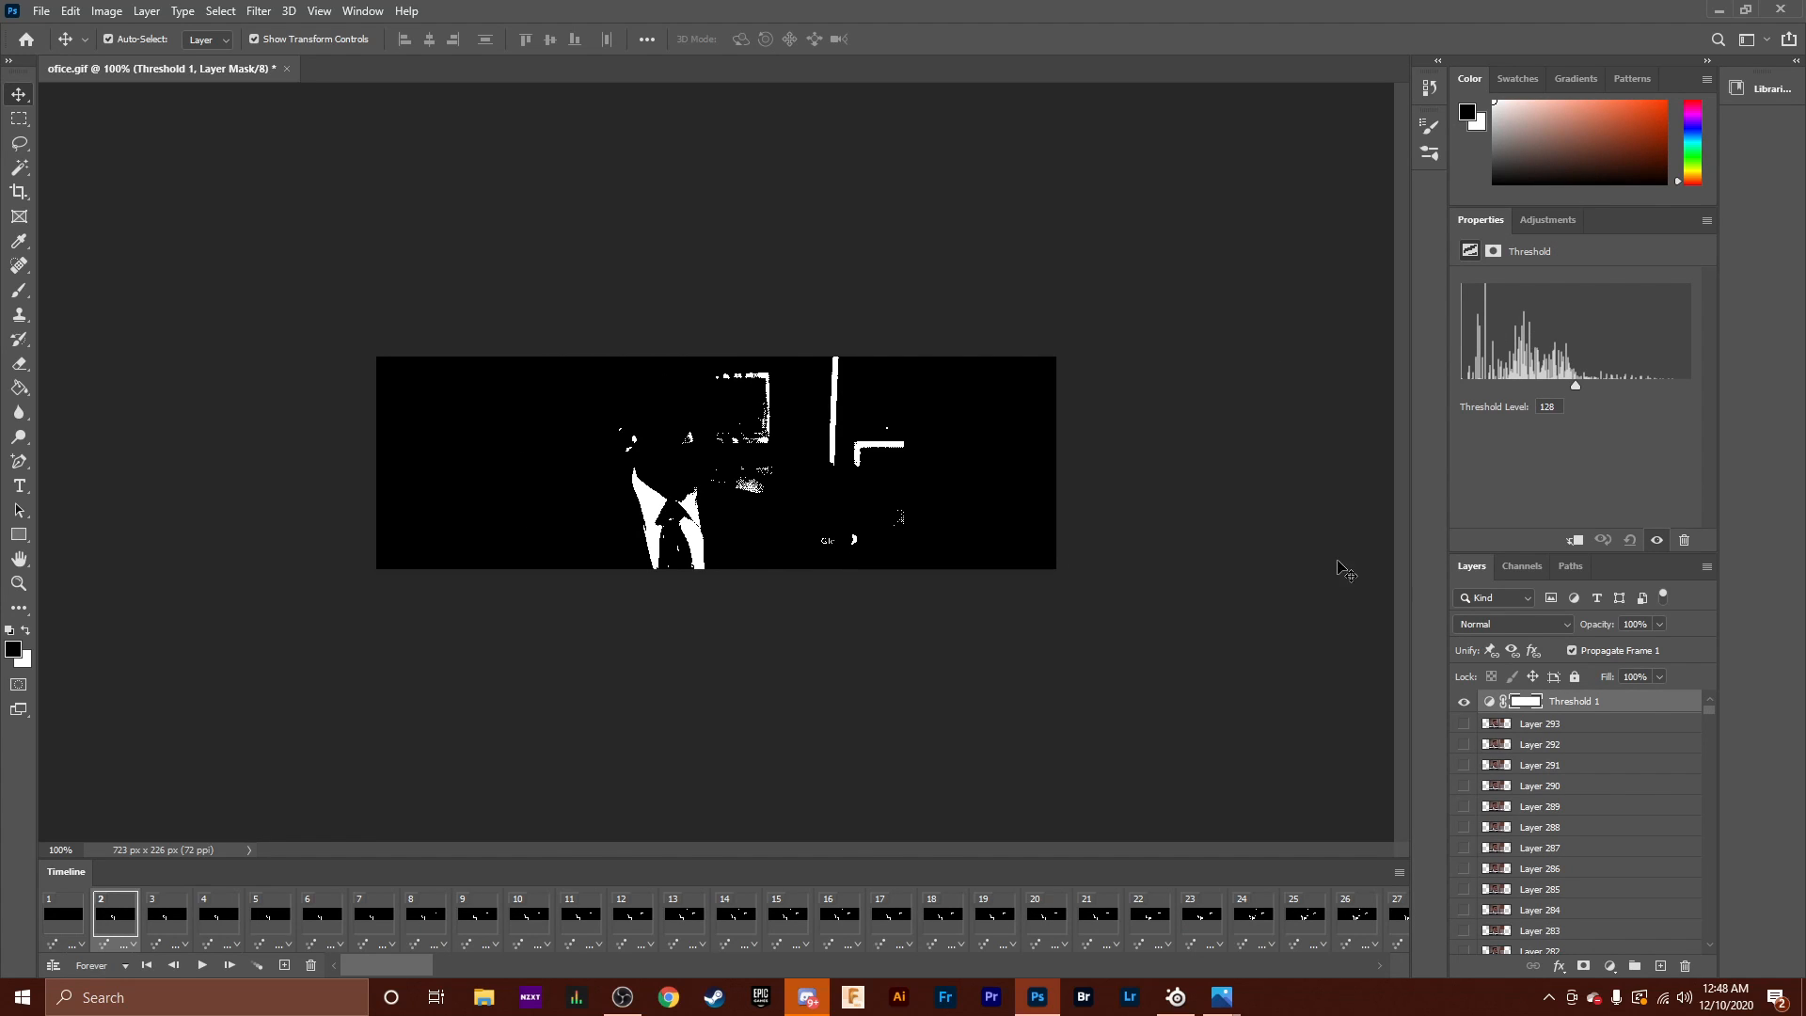
drag(1579, 387, 1533, 392)
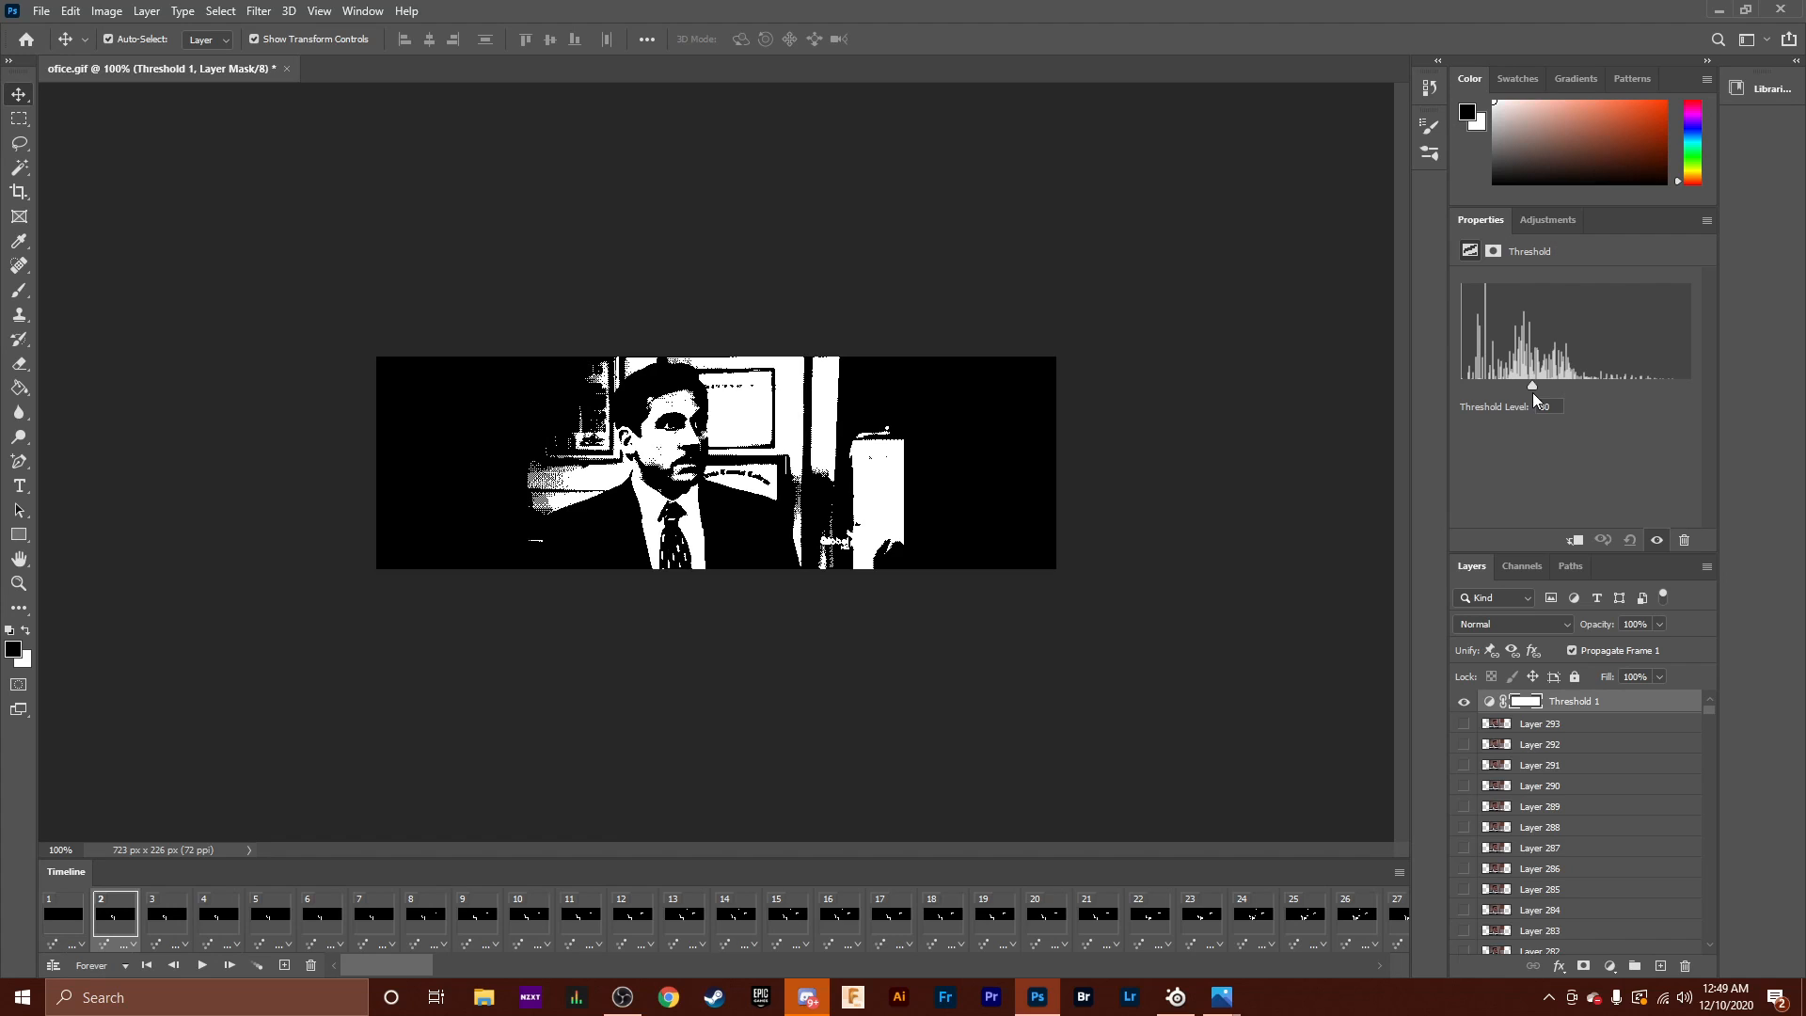
drag(1535, 392, 1526, 393)
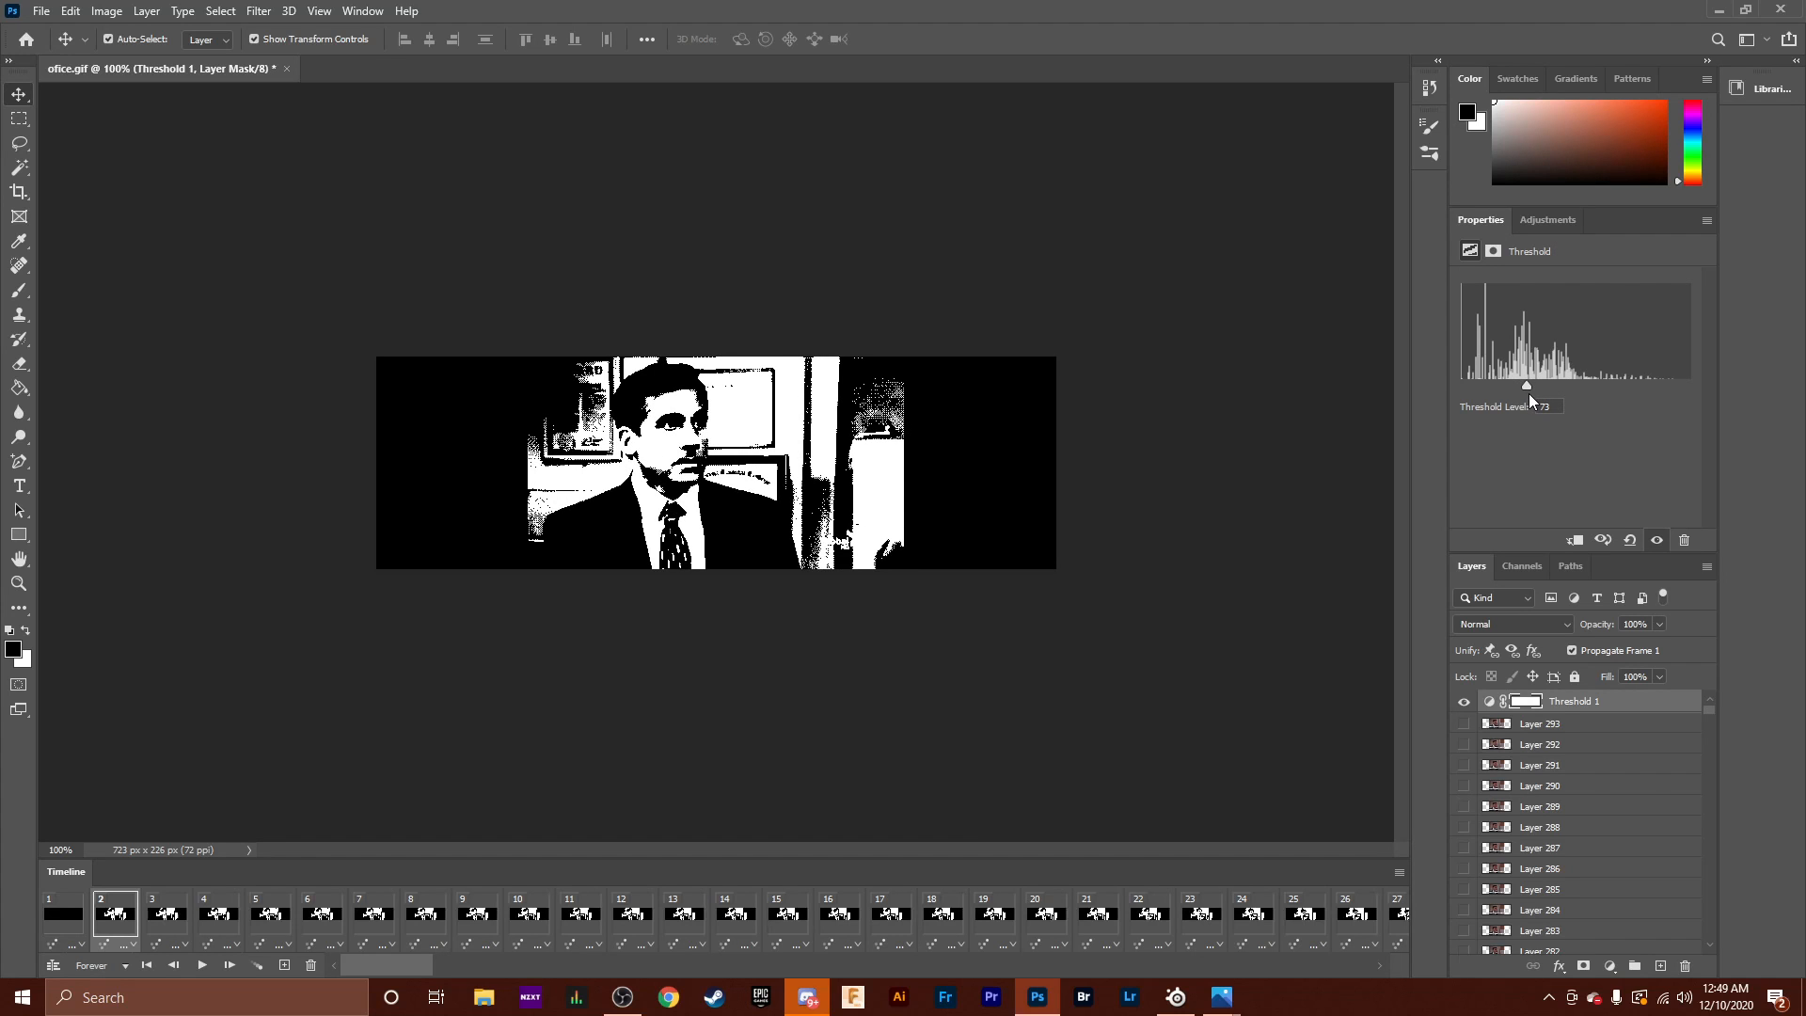
Play the animation to check the black-and-white threshold result across the frames.
click(195, 966)
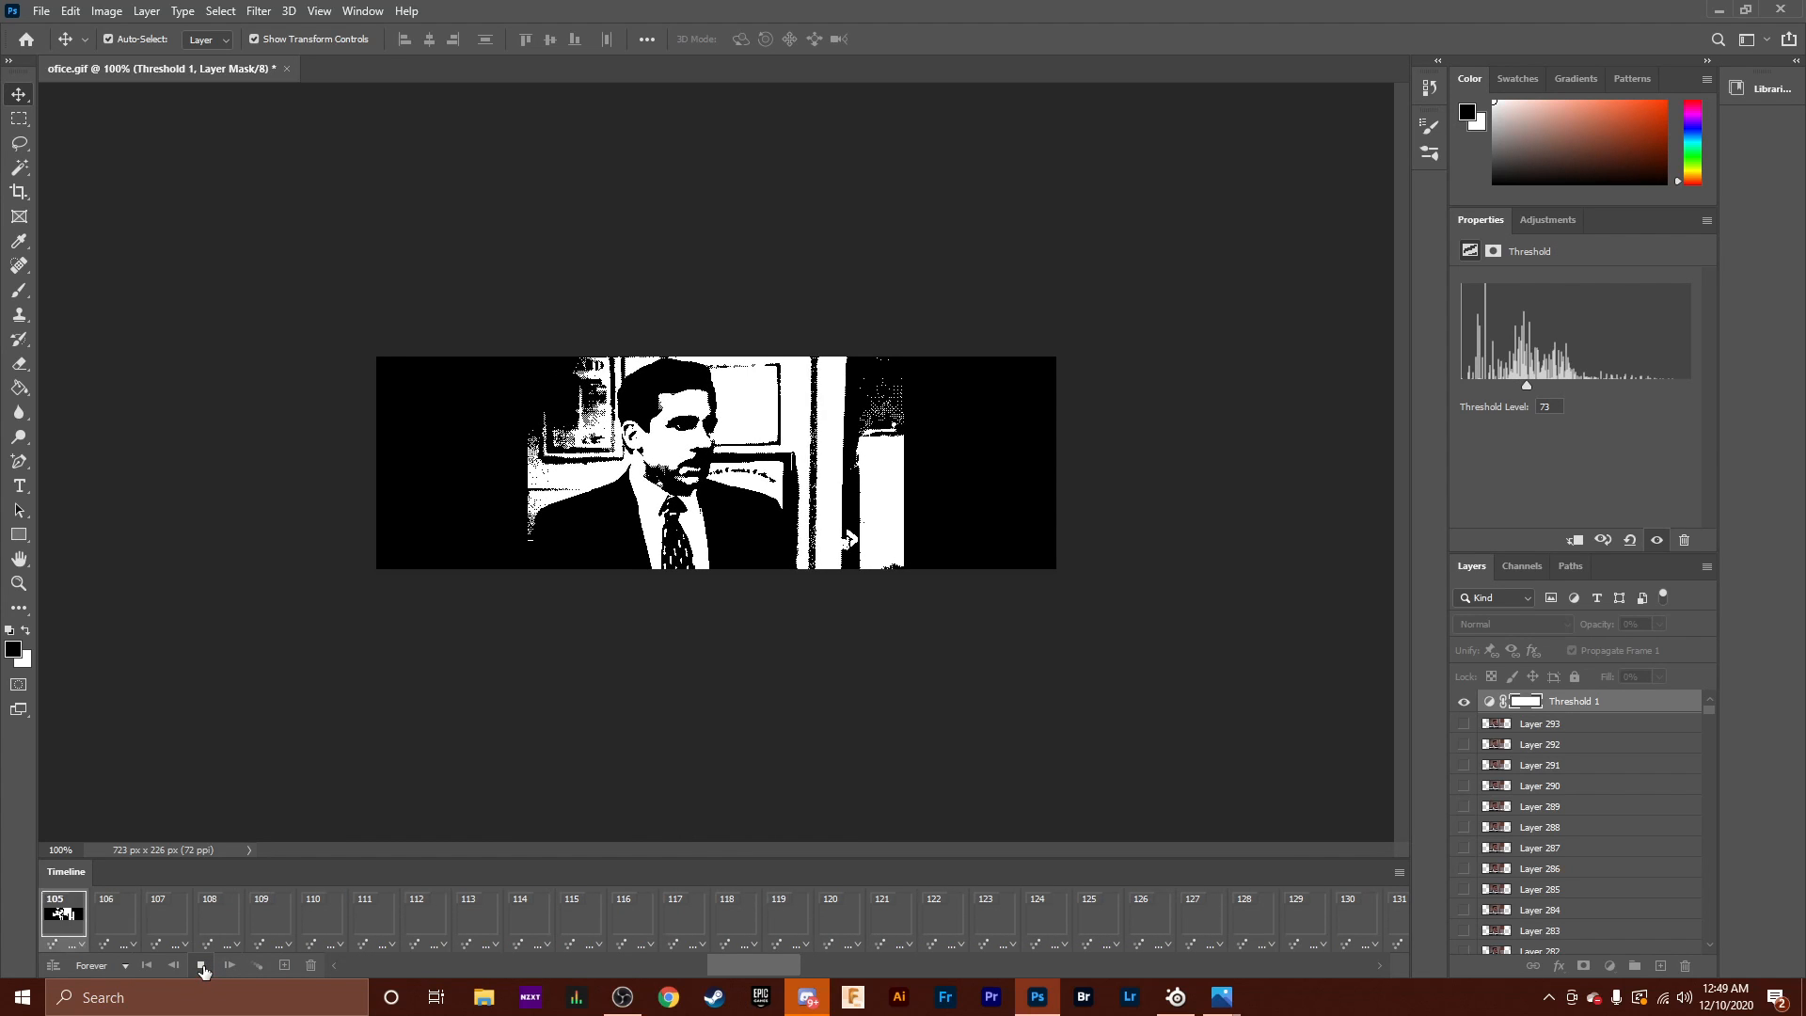
click(202, 965)
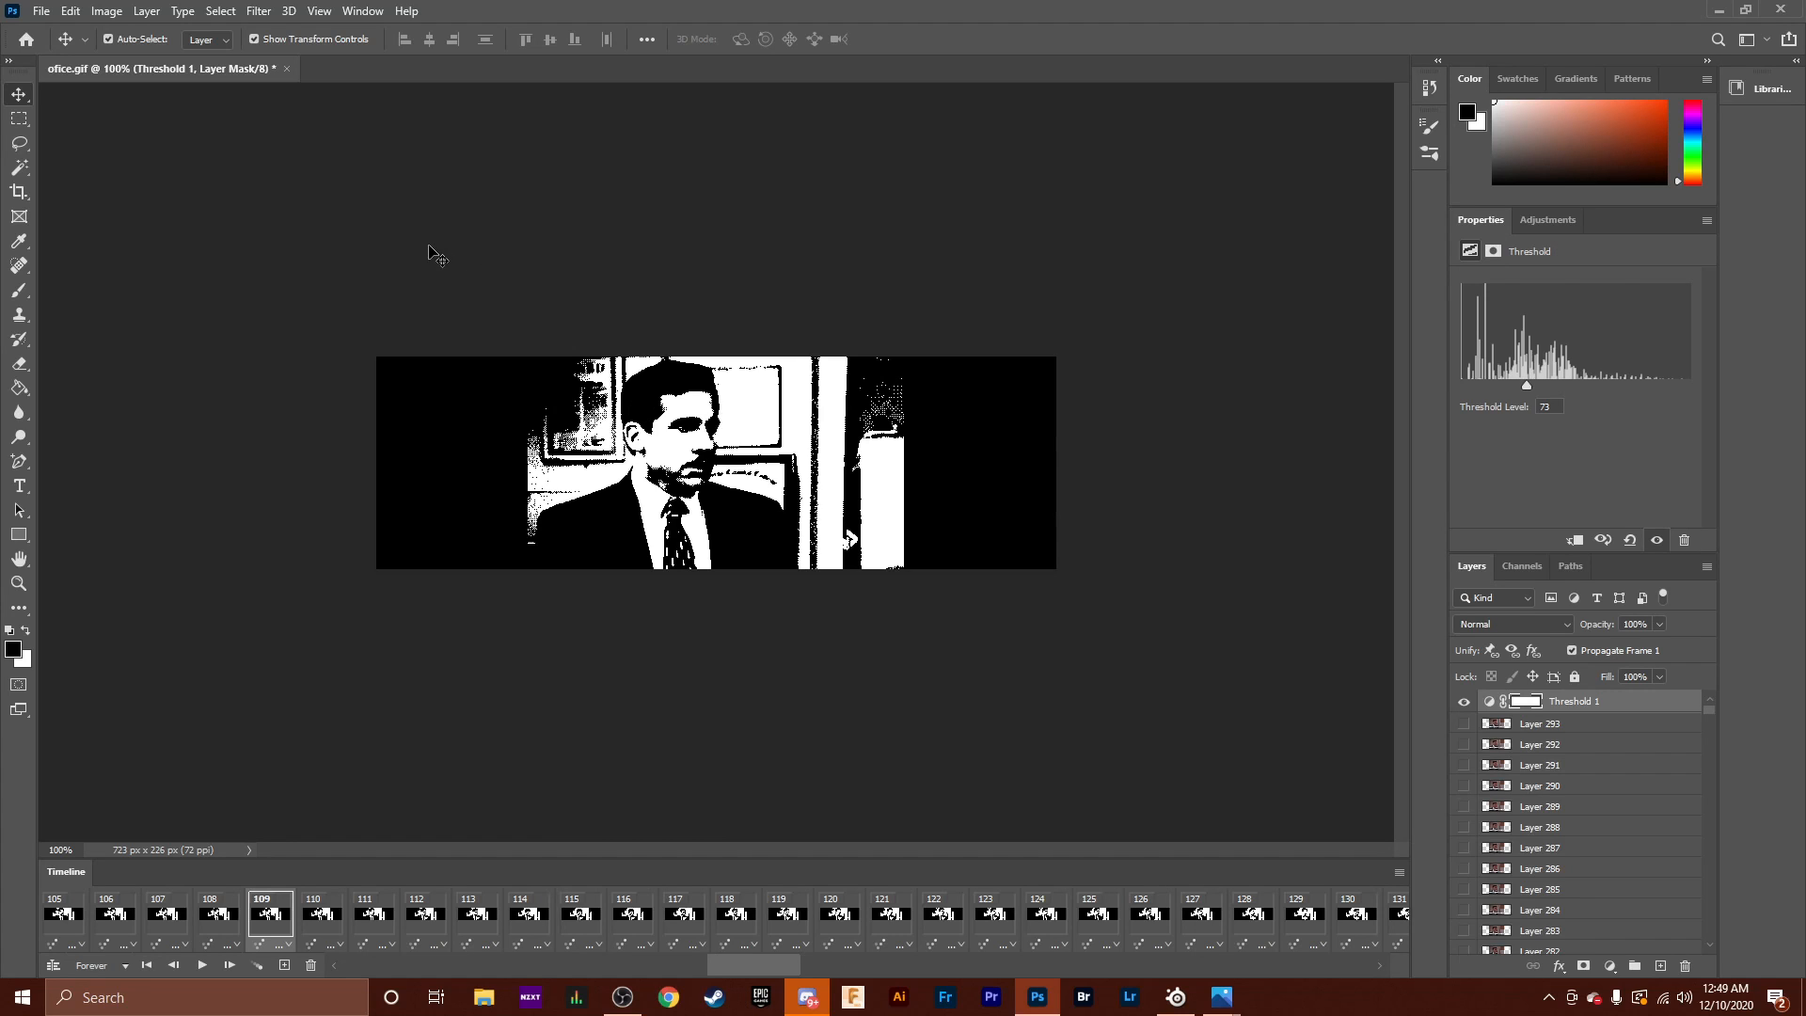
key(space)
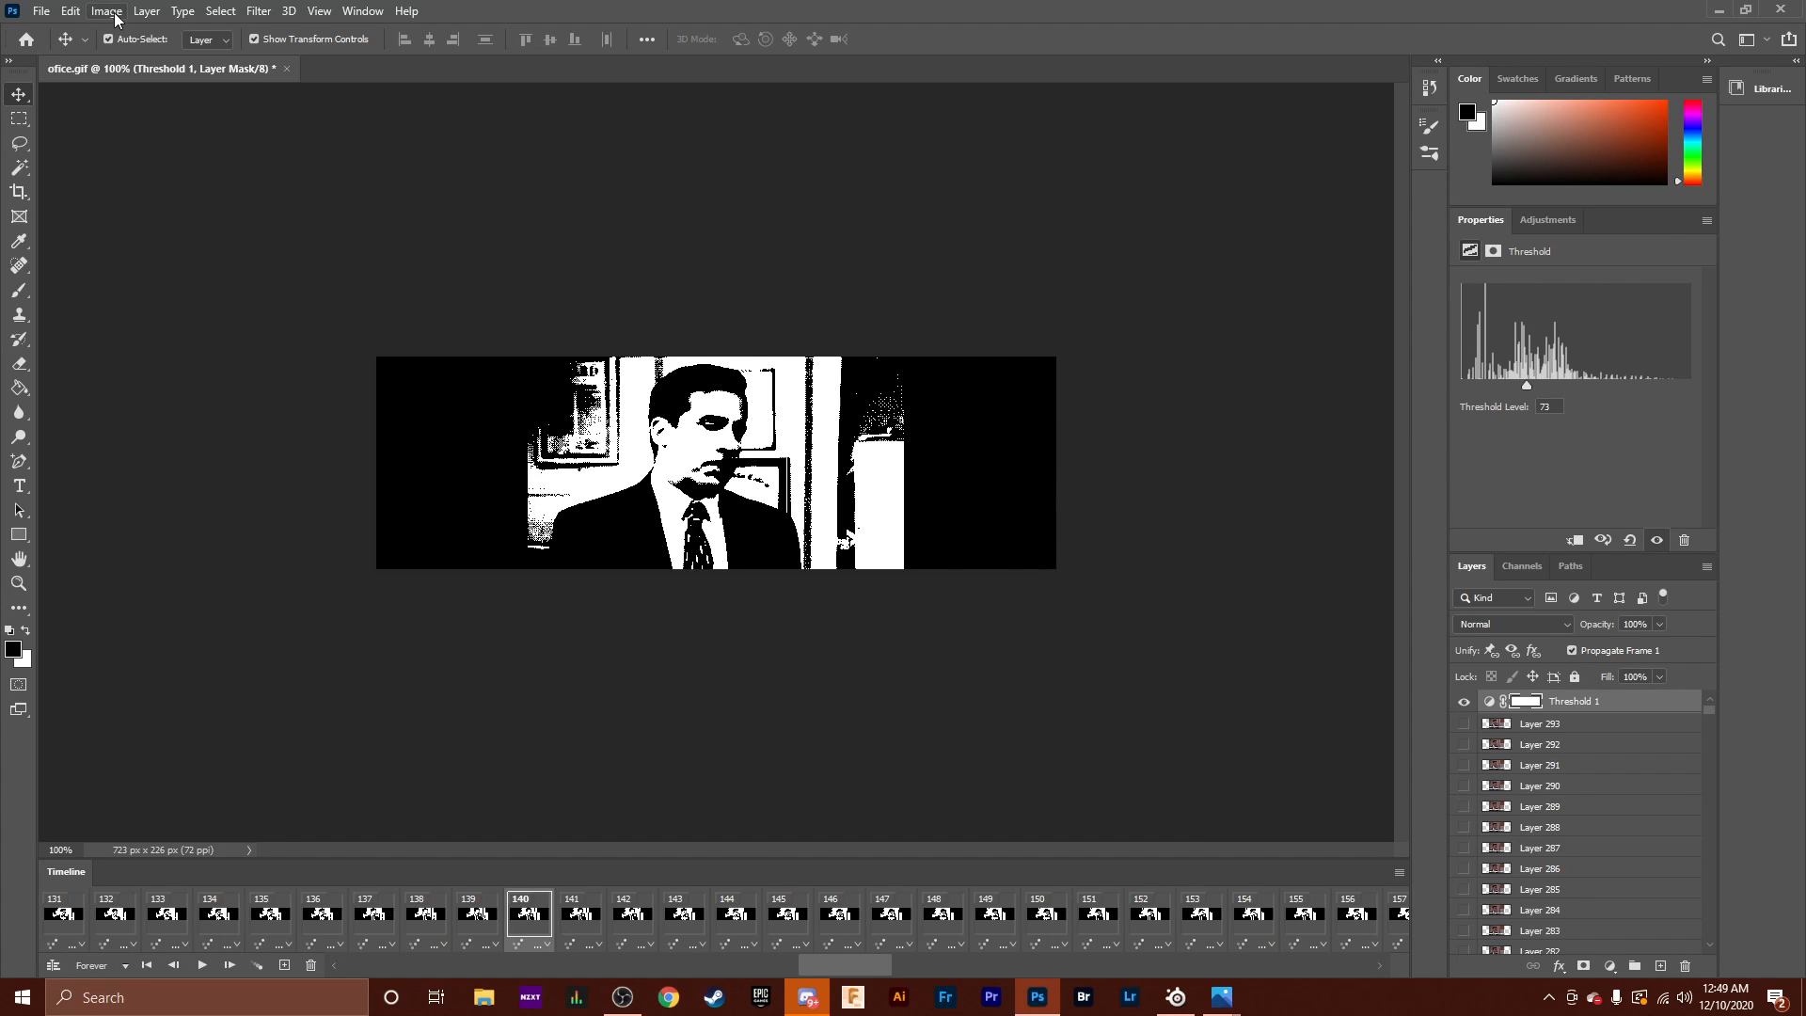
Resize the image to 128 x 40 pixels, keeping the width and height proportions linked.
click(111, 16)
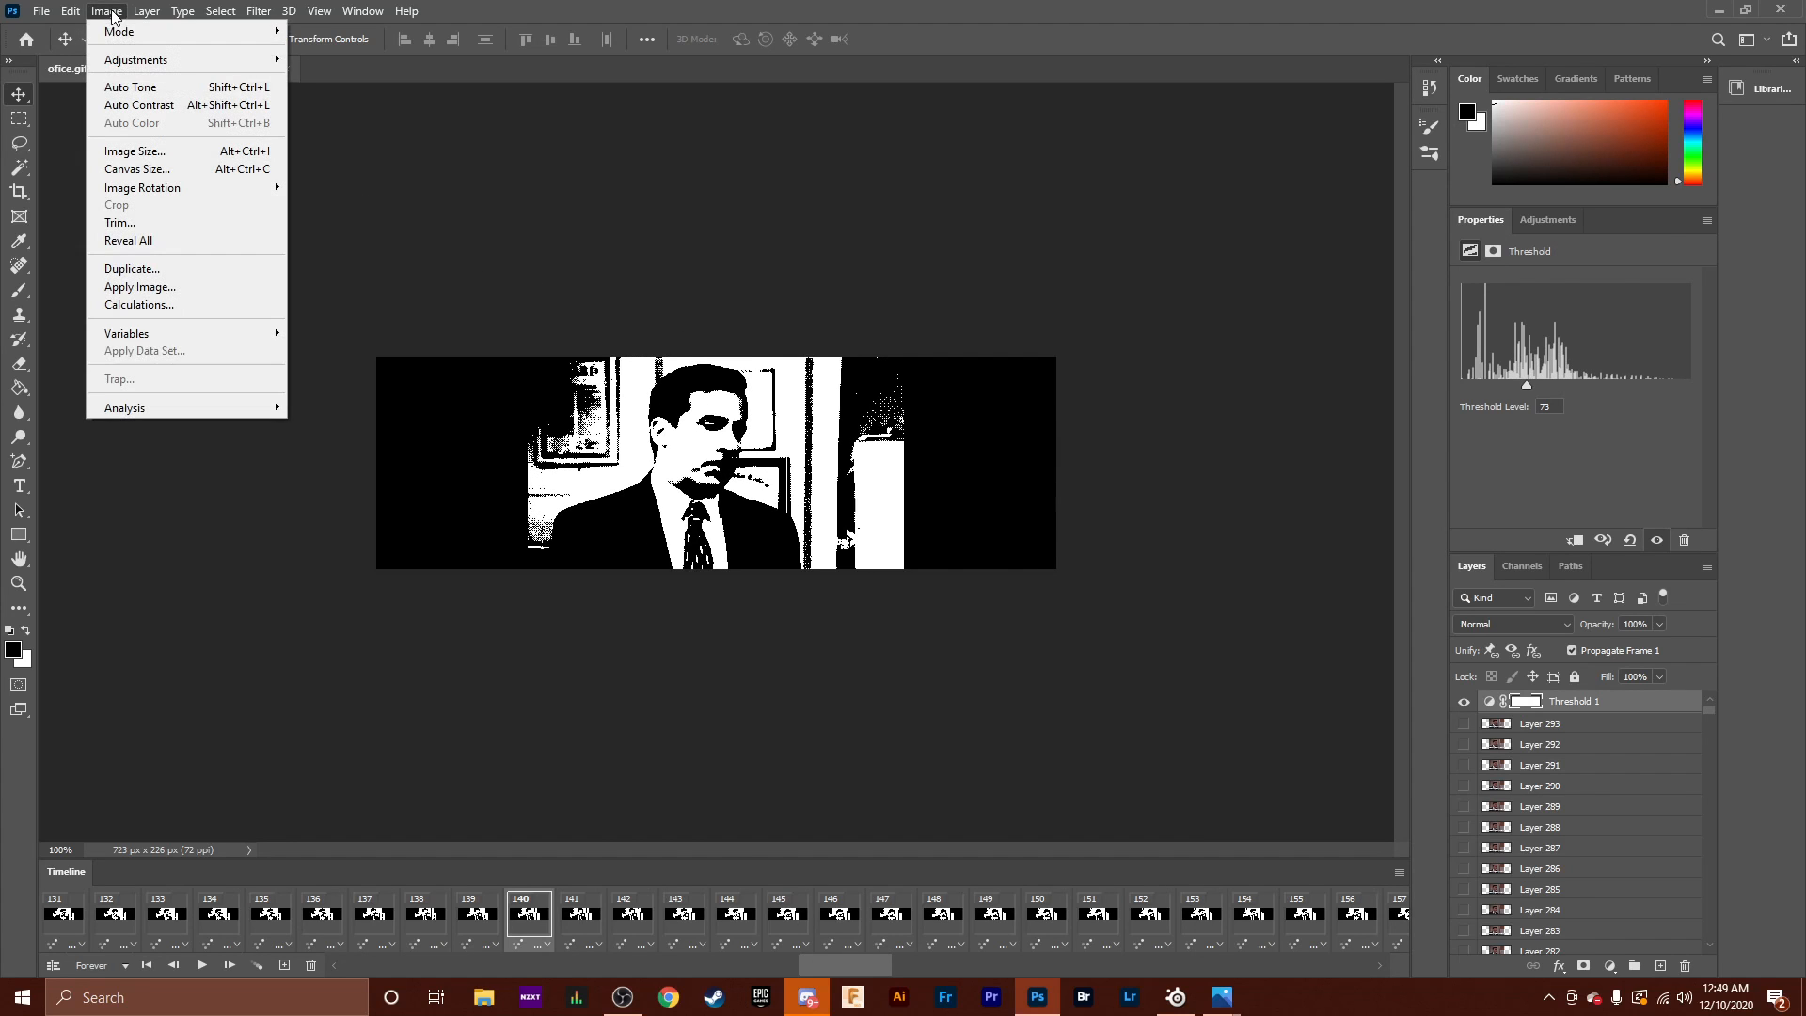
click(166, 152)
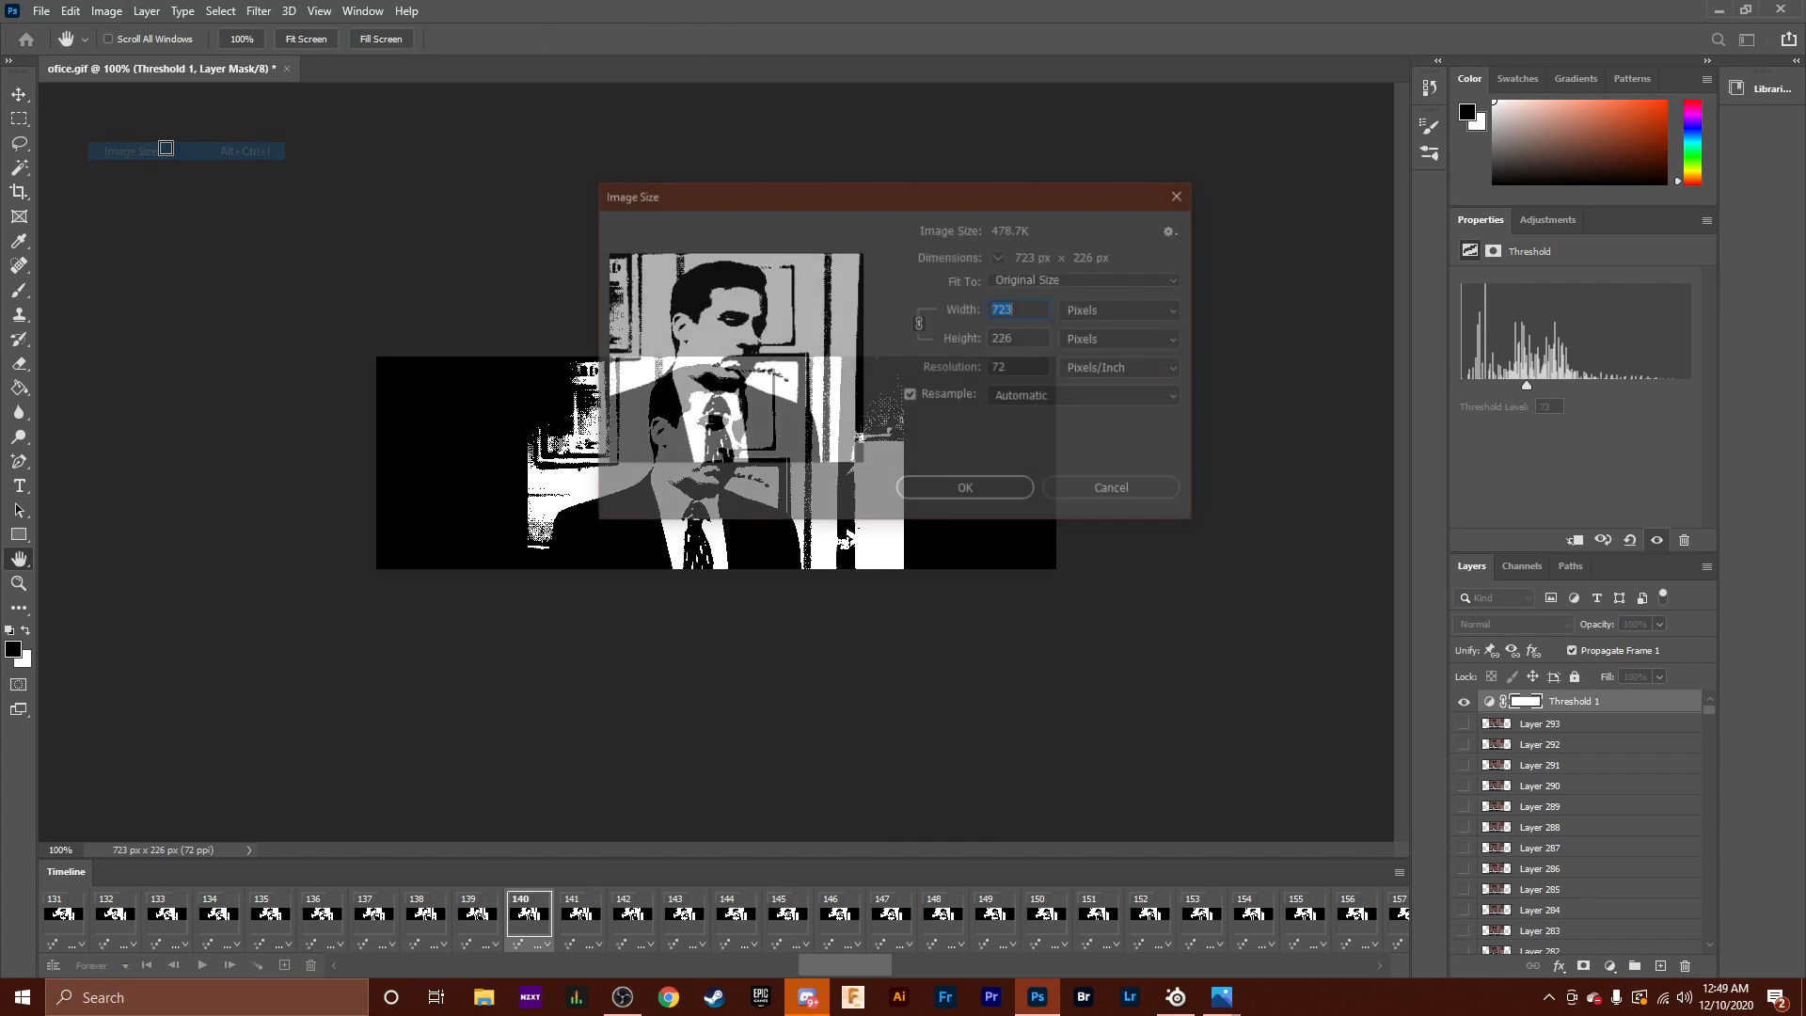
click(920, 322)
click(920, 323)
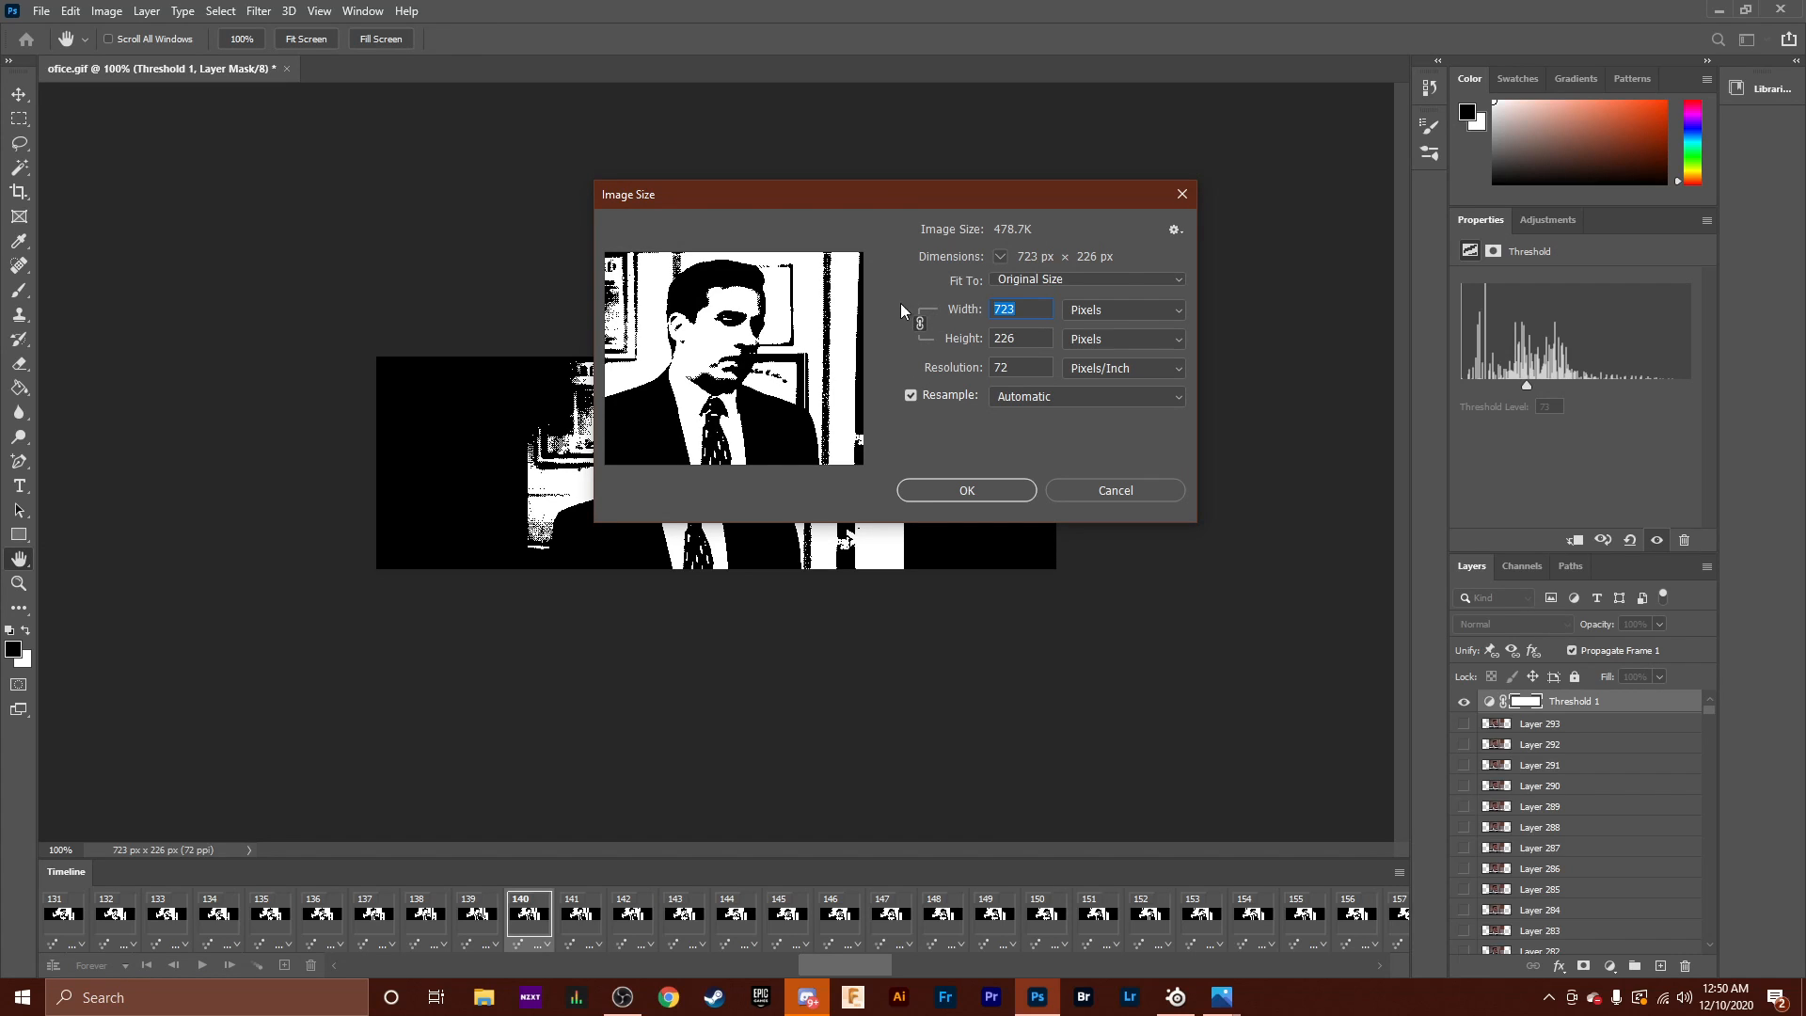
key(BackSpace)
text(12)
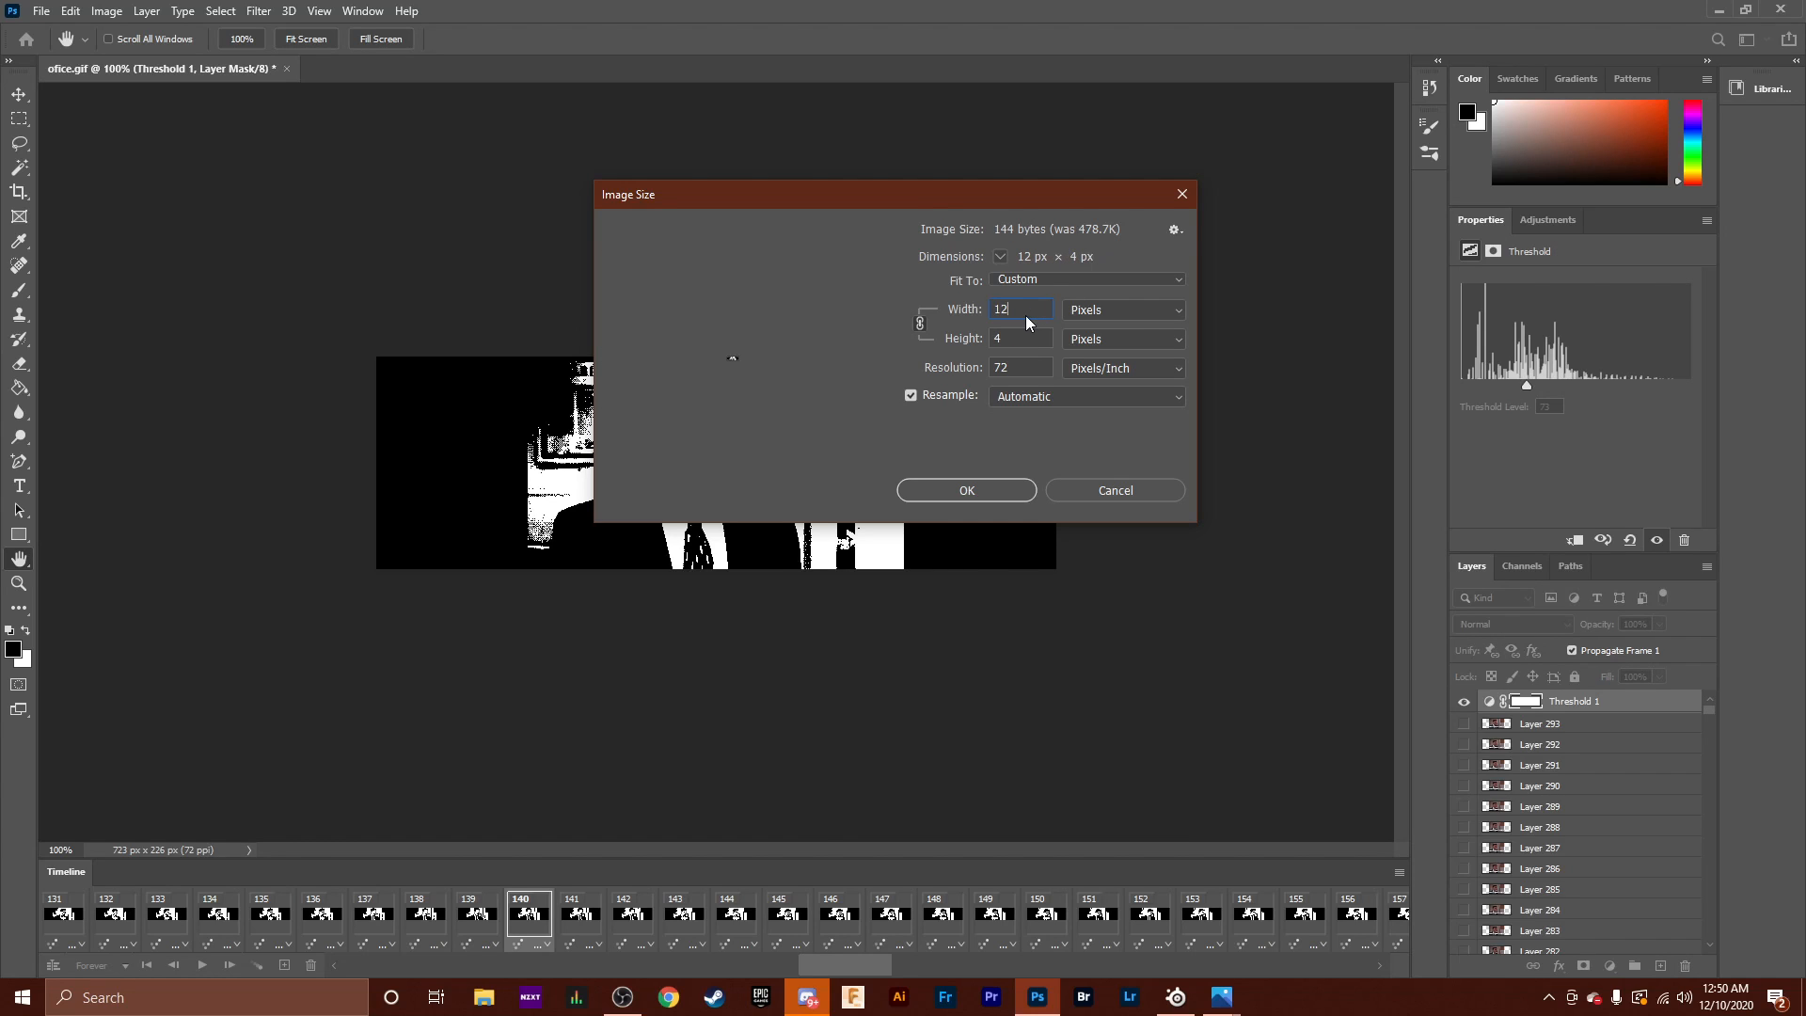
text(8)
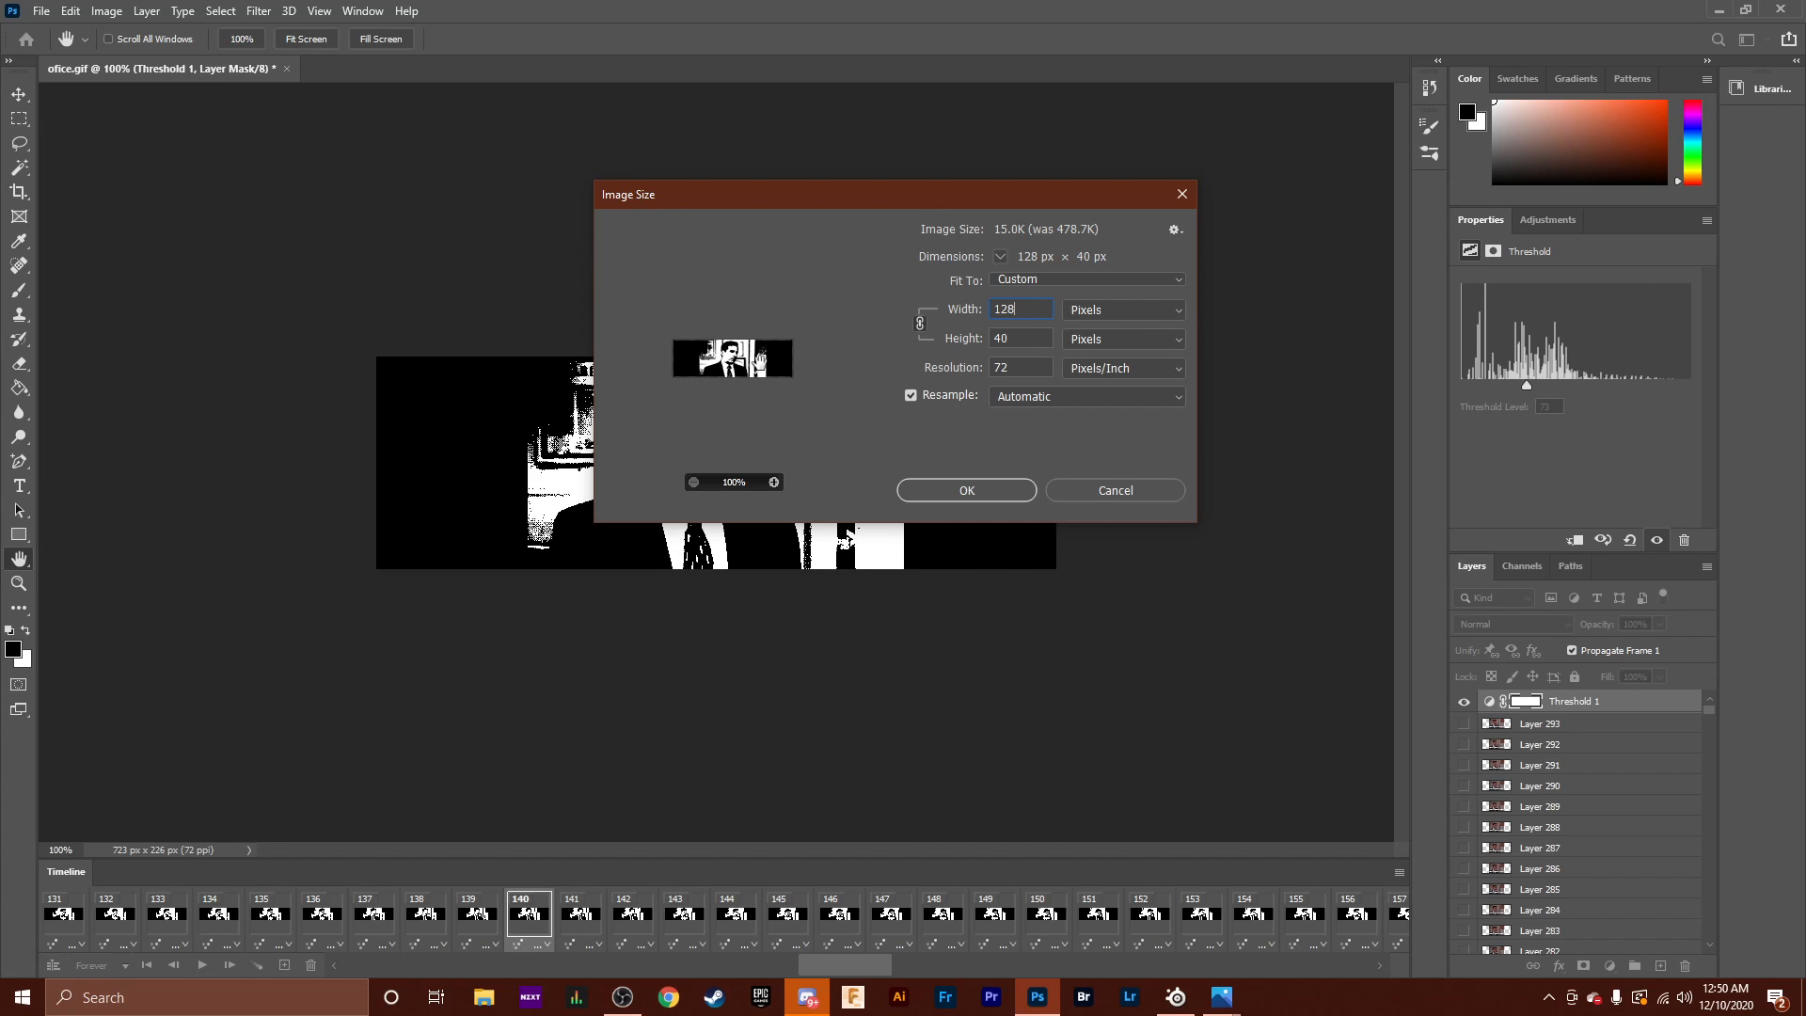
click(989, 489)
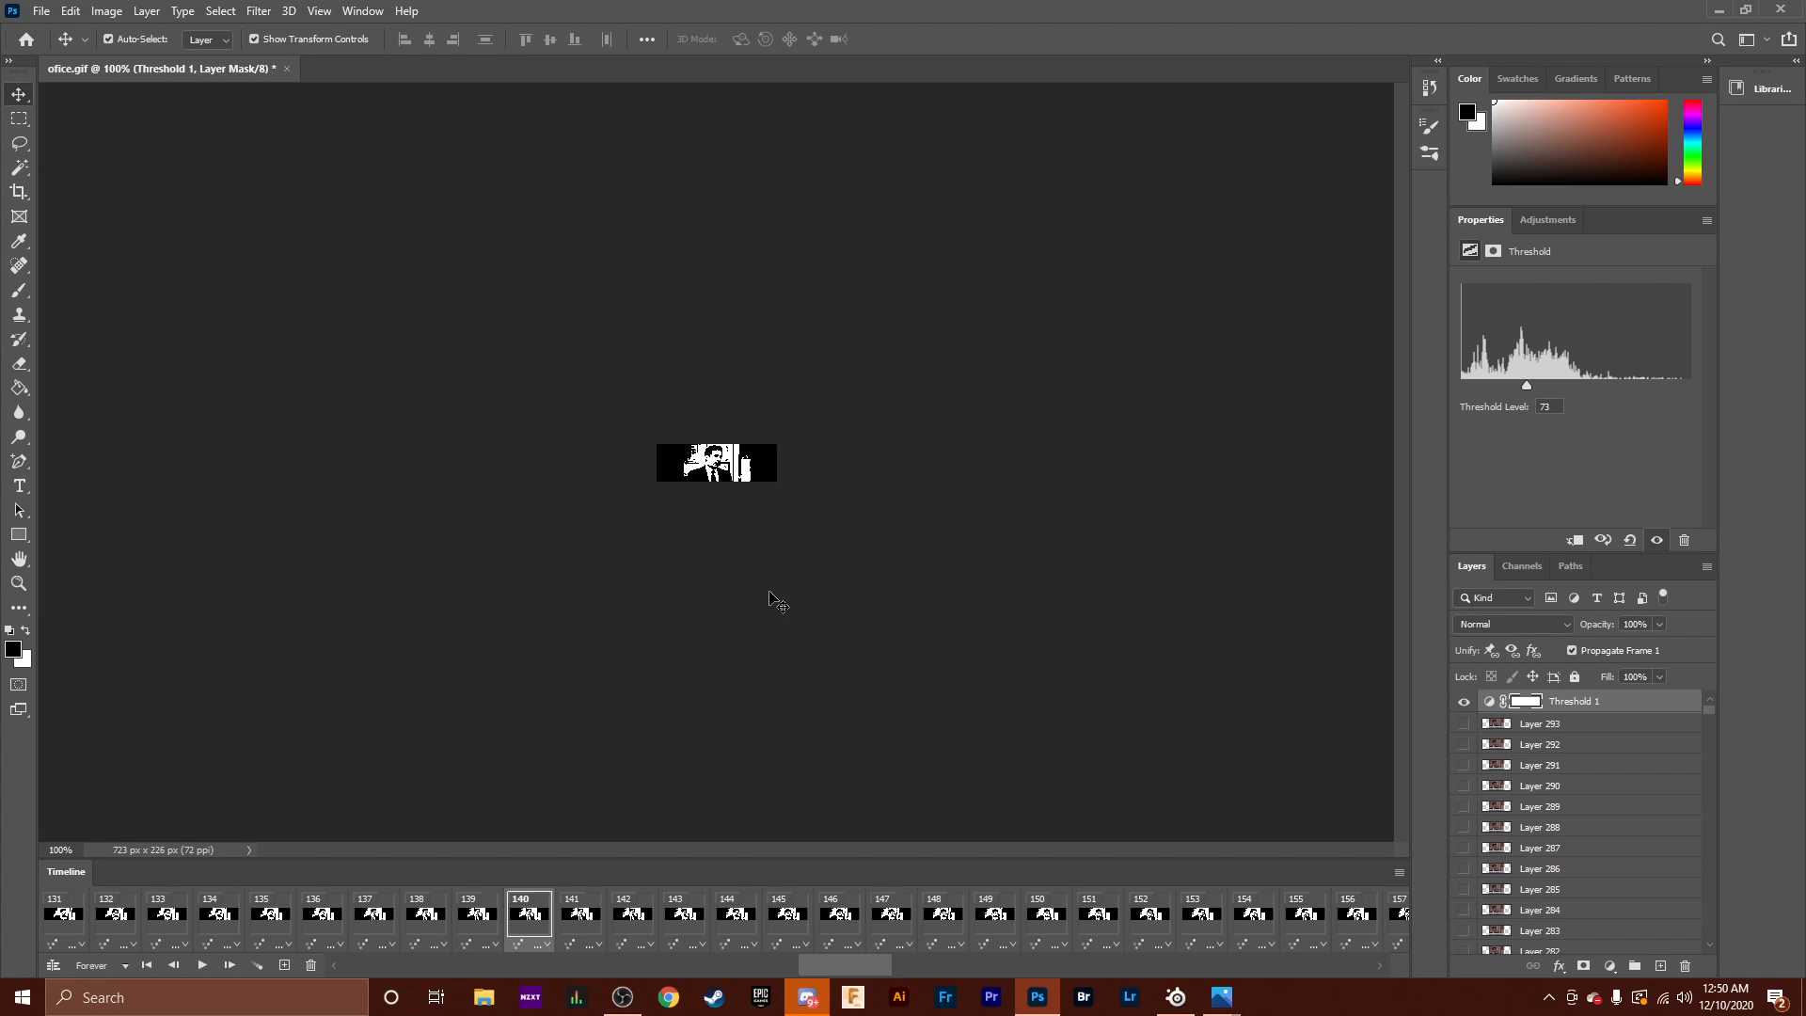
Play the resized animation and examine how readable the picture is at pixel level.
key(ctrl+plus)
key(ctrl+plus)
key(ctrl+plus)
key(ctrl+plus)
key(ctrl+plus)
key(ctrl+plus)
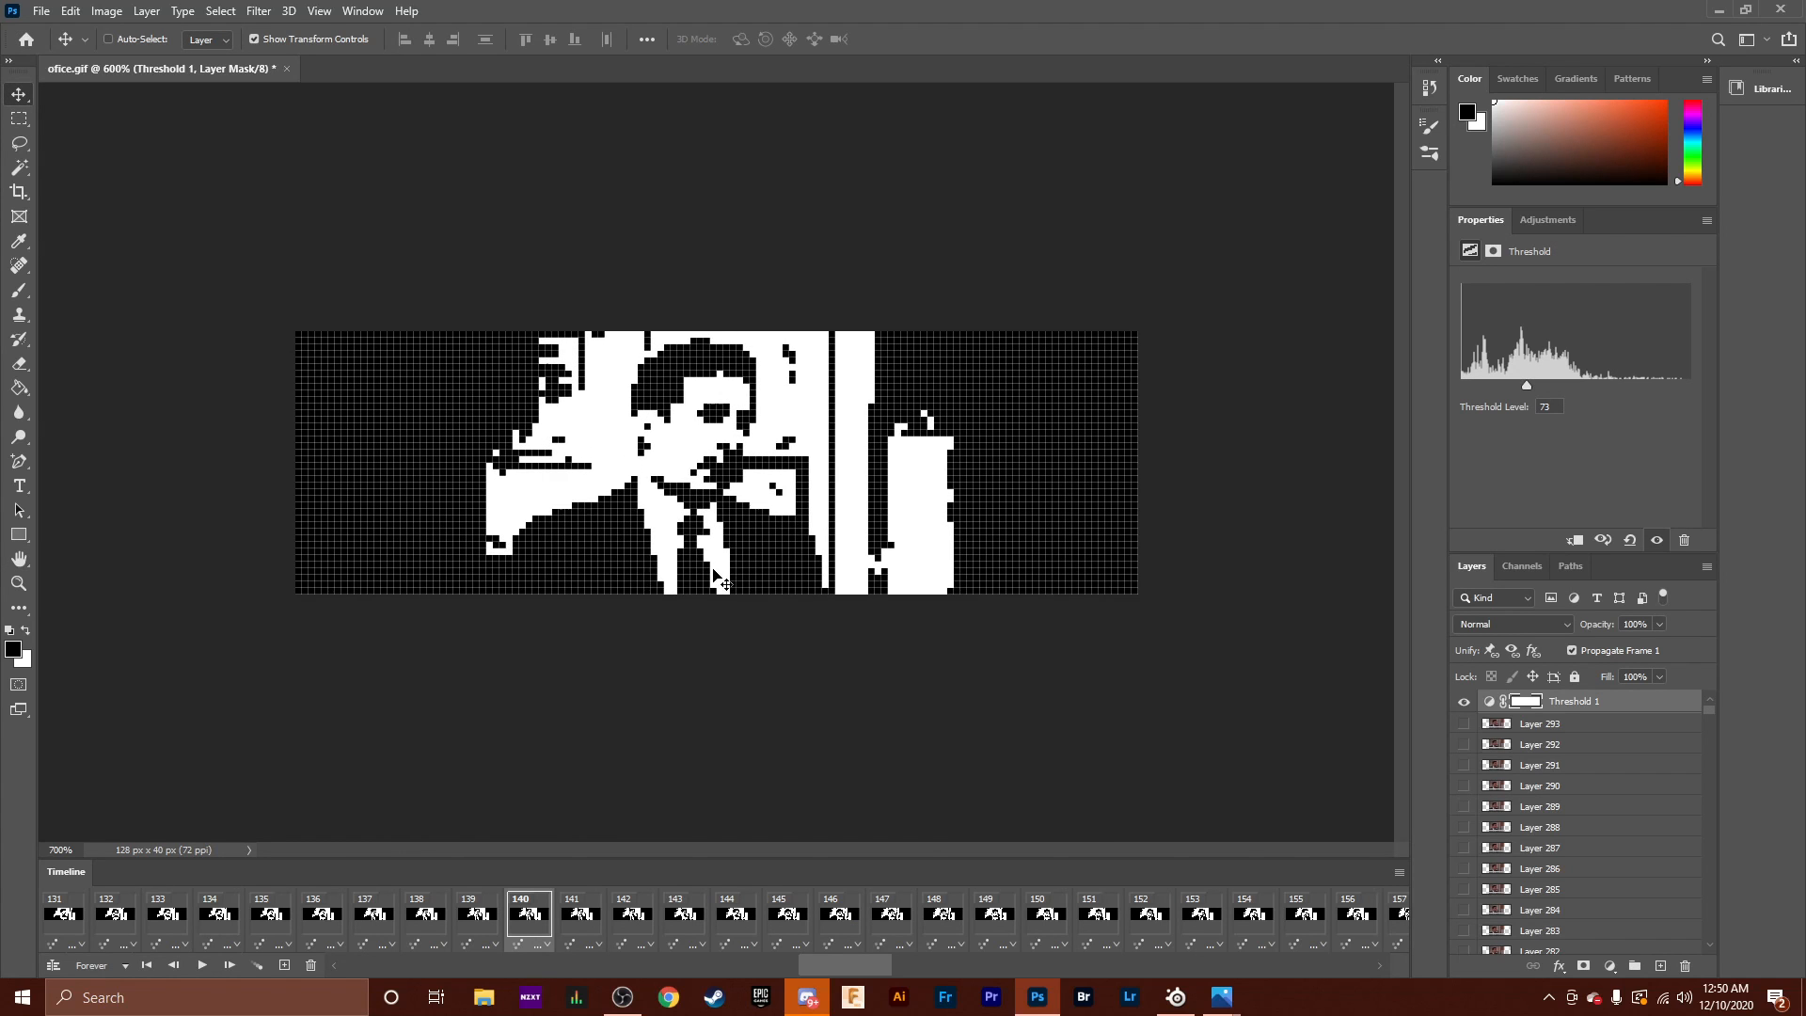
key(ctrl+plus)
key(ctrl+minus)
key(ctrl+minus)
key(ctrl+minus)
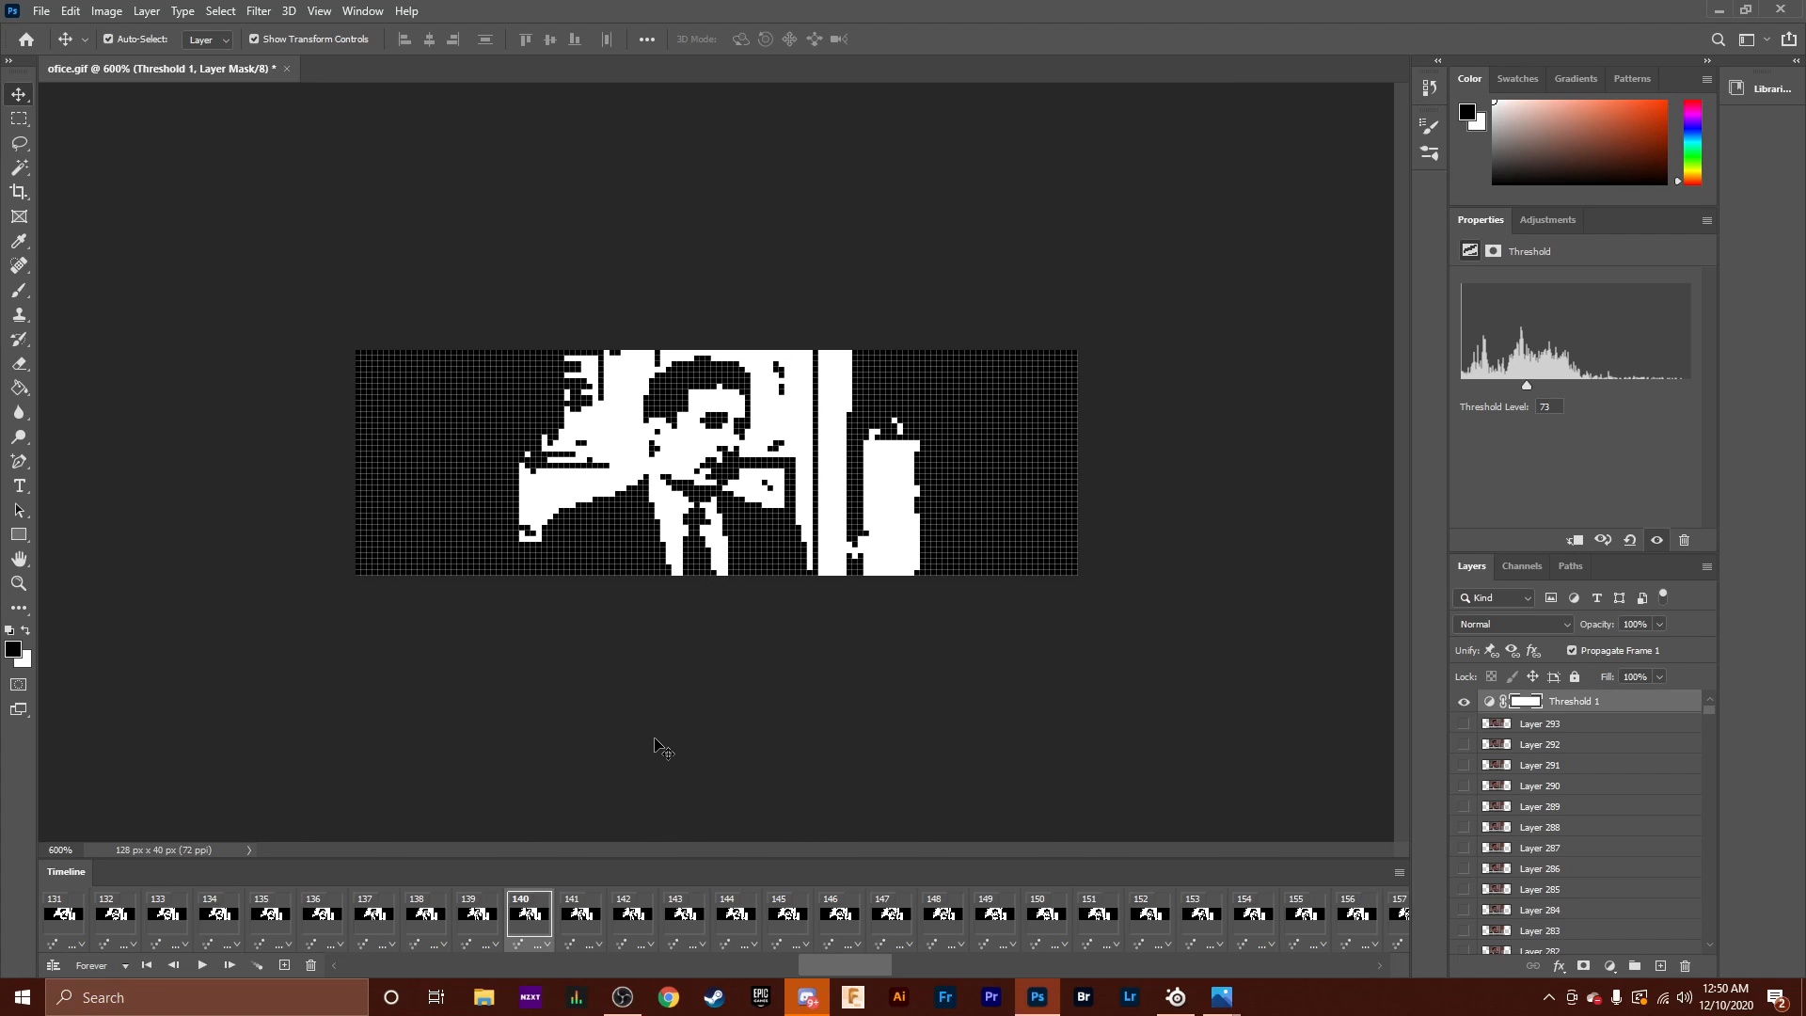
key(space)
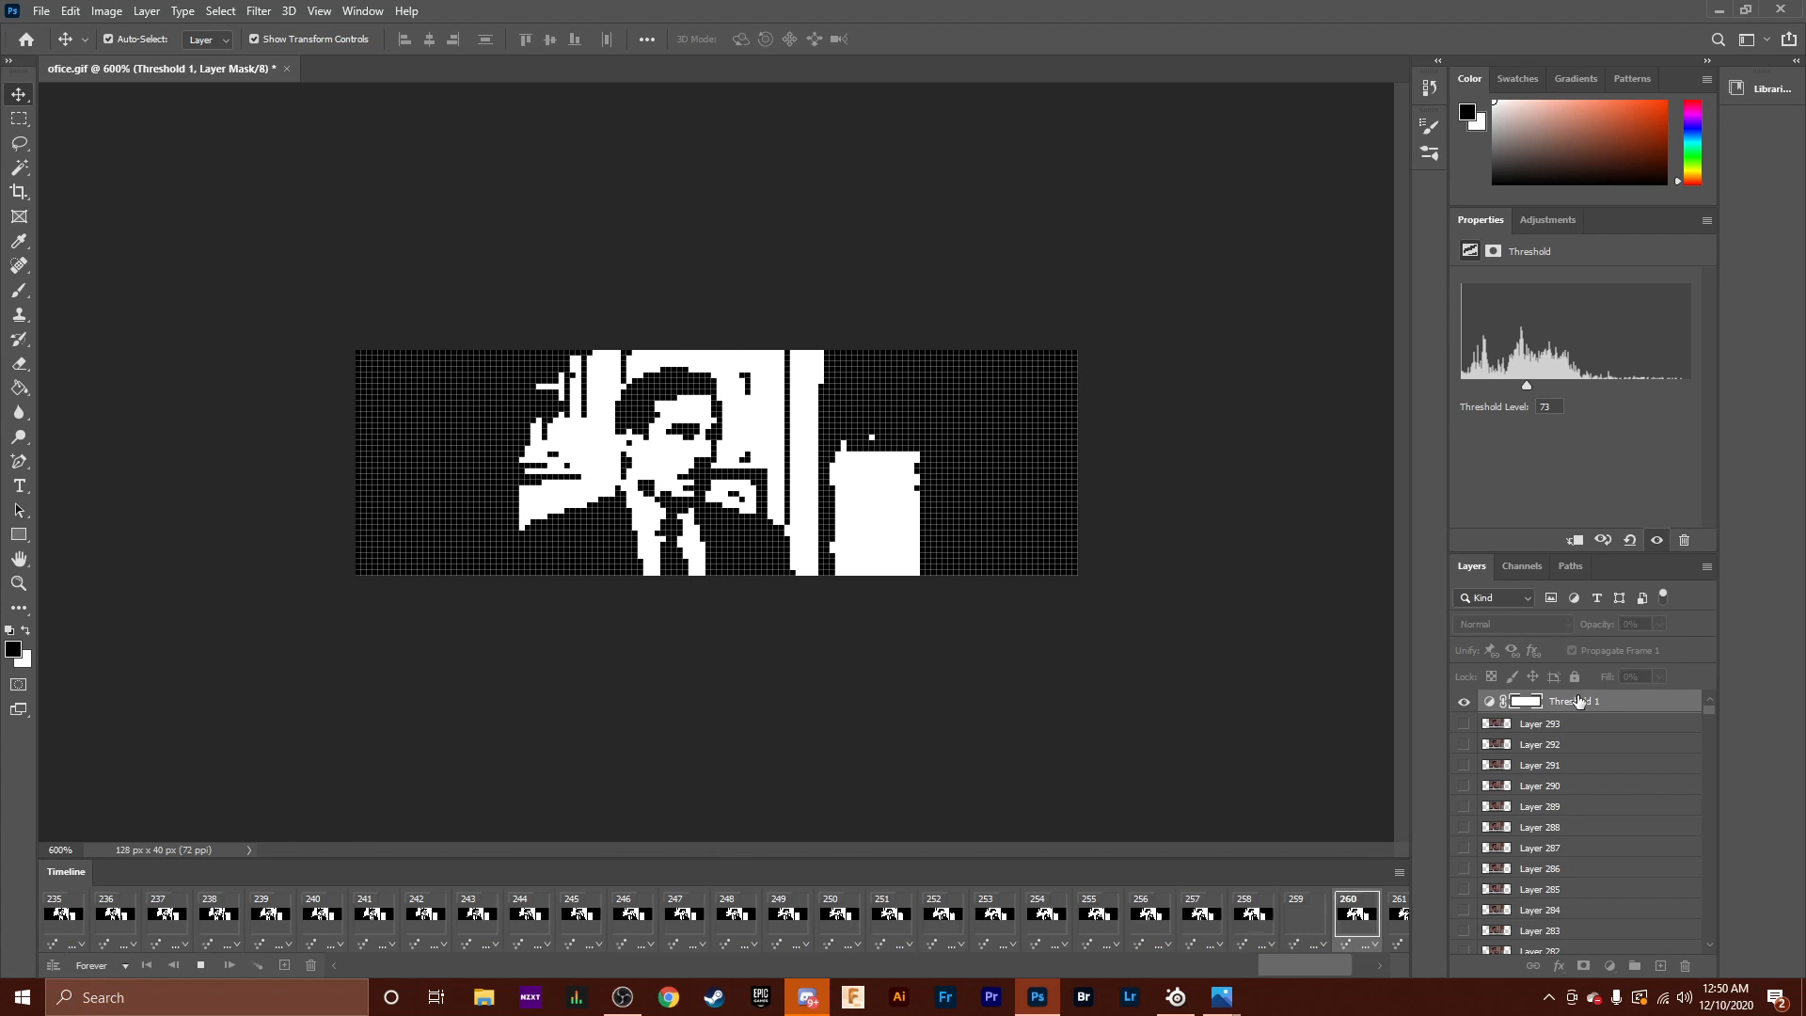
Try a threshold level of 52 while previewing the animation, and return the level to 73.
mouse_move(1527, 387)
mouse_down()
mouse_move(1576, 387)
mouse_move(1508, 391)
mouse_up()
click(204, 967)
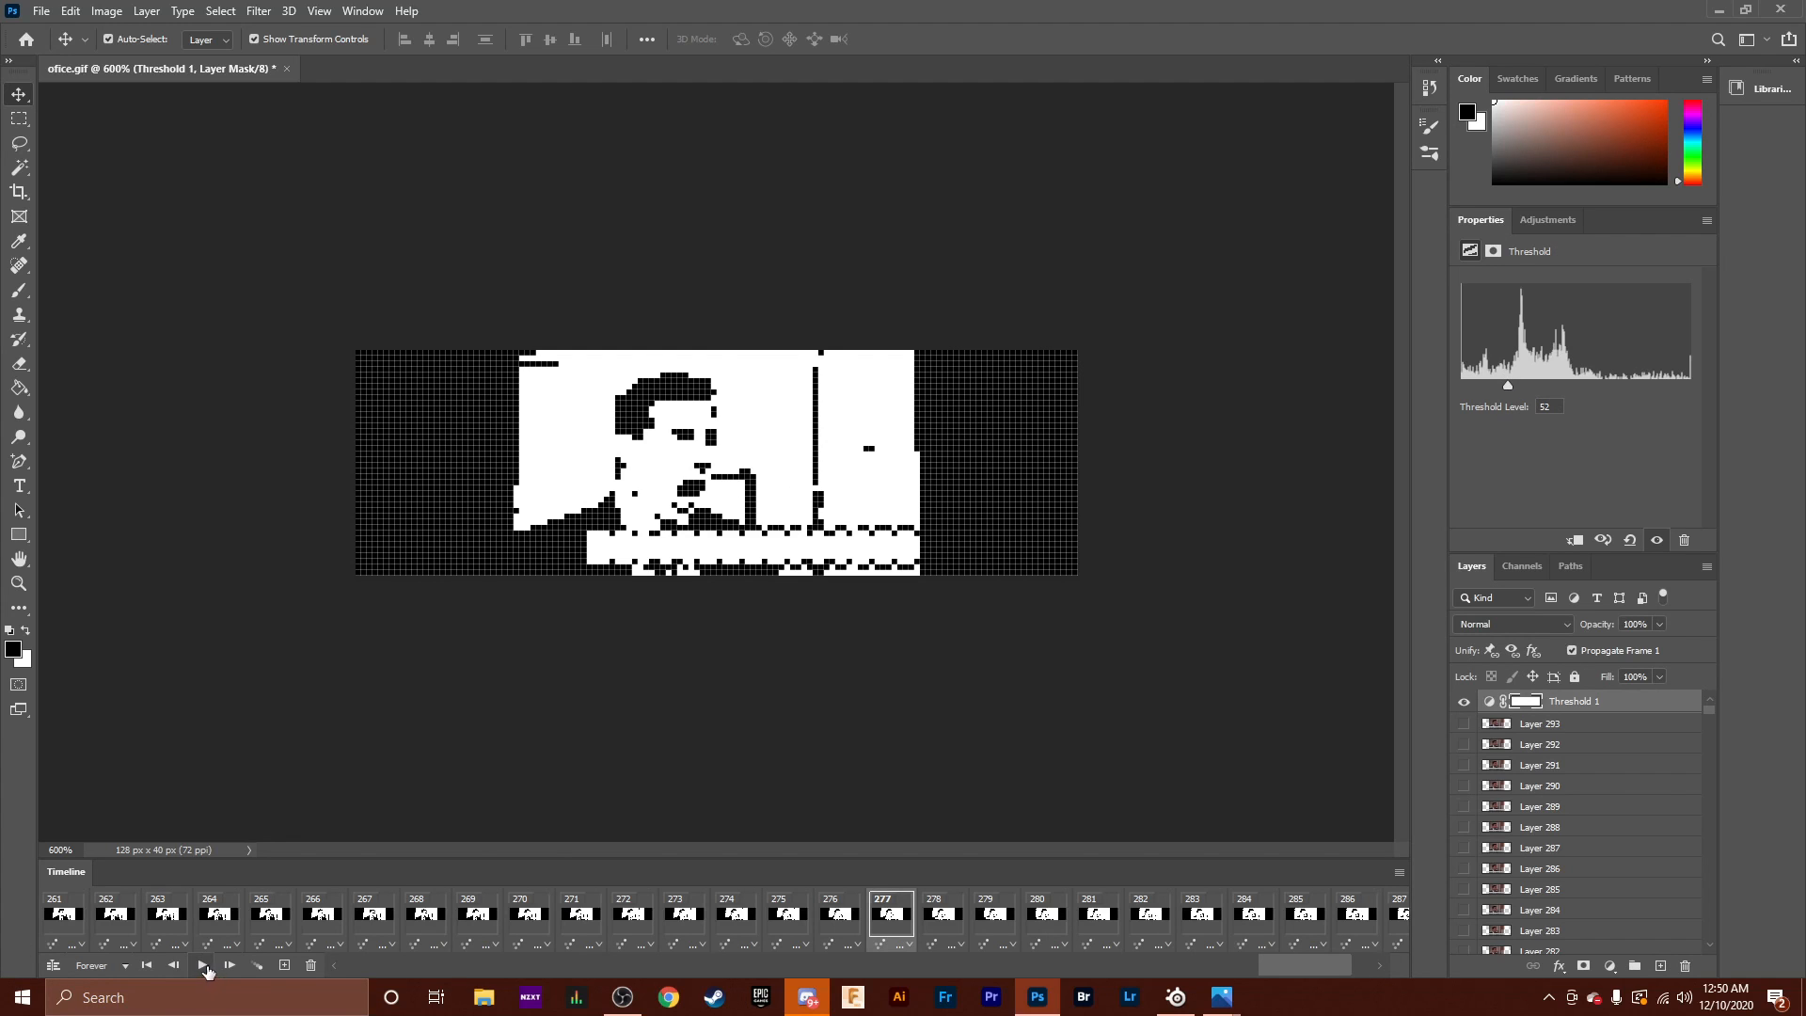
click(204, 967)
drag(1508, 387, 1540, 386)
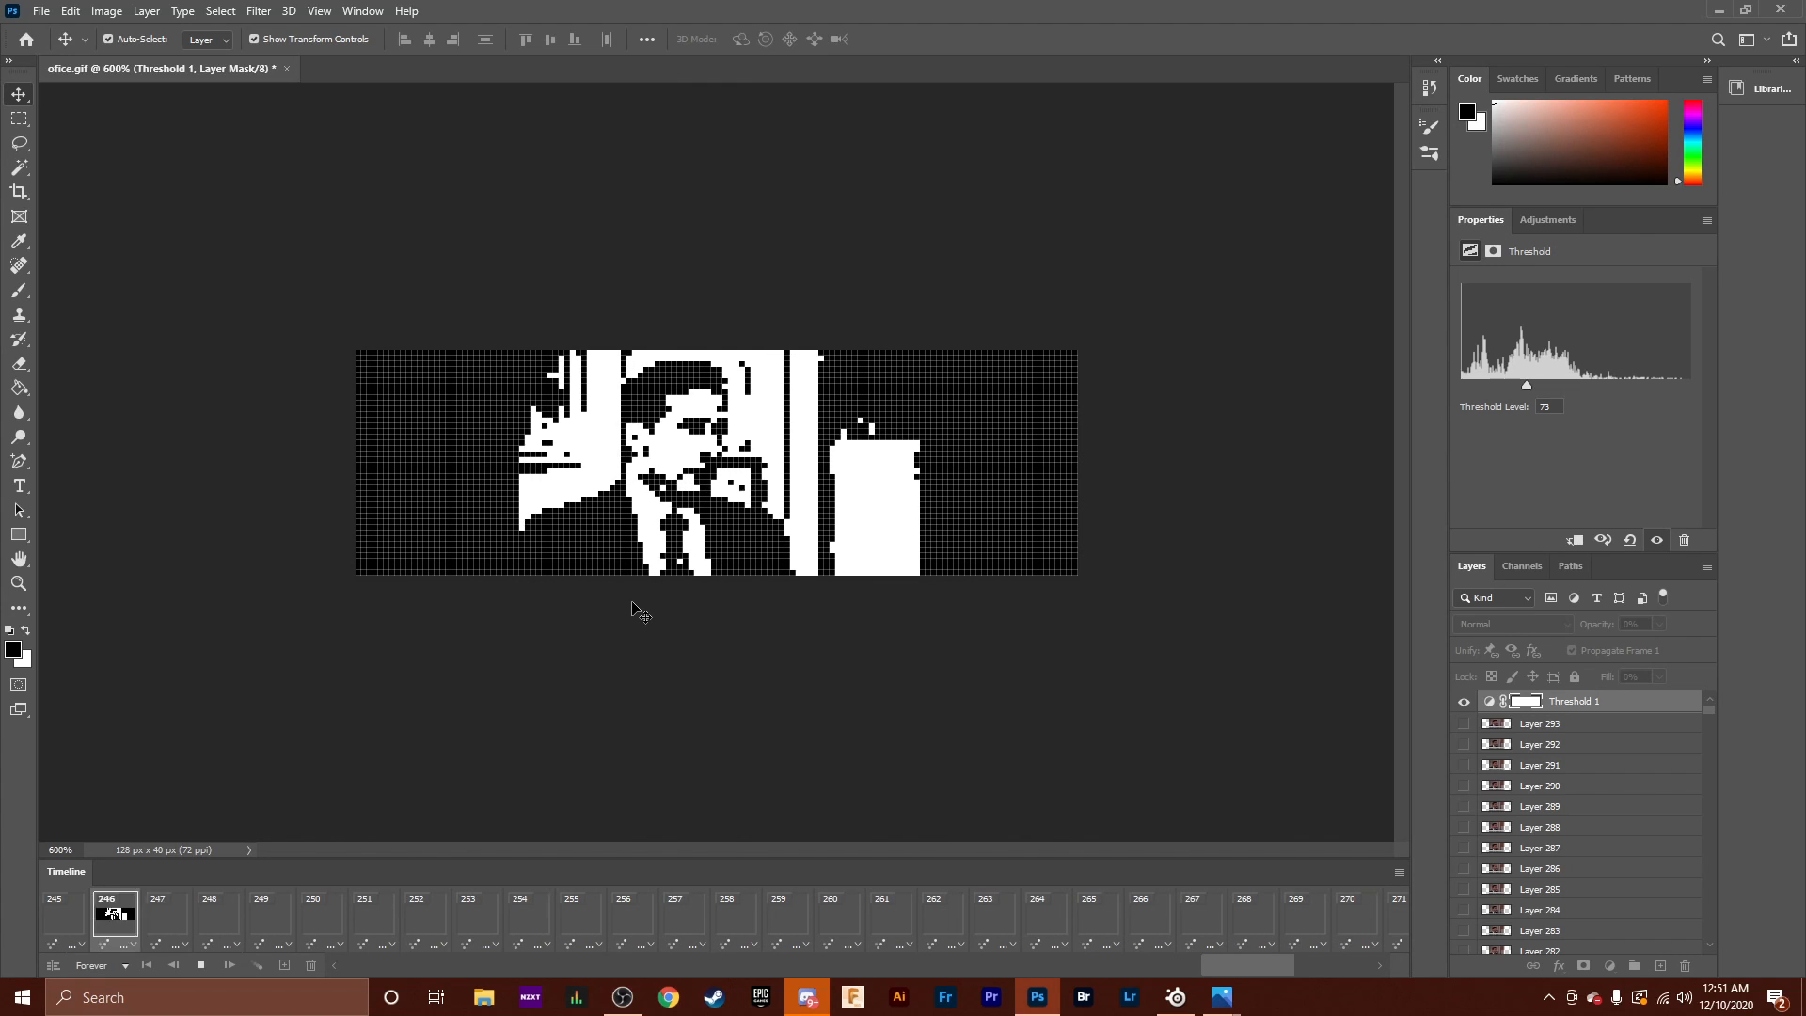
Pause the animation and go back frame by frame from frame 251 to frame 242 to examine the individual images.
key(space)
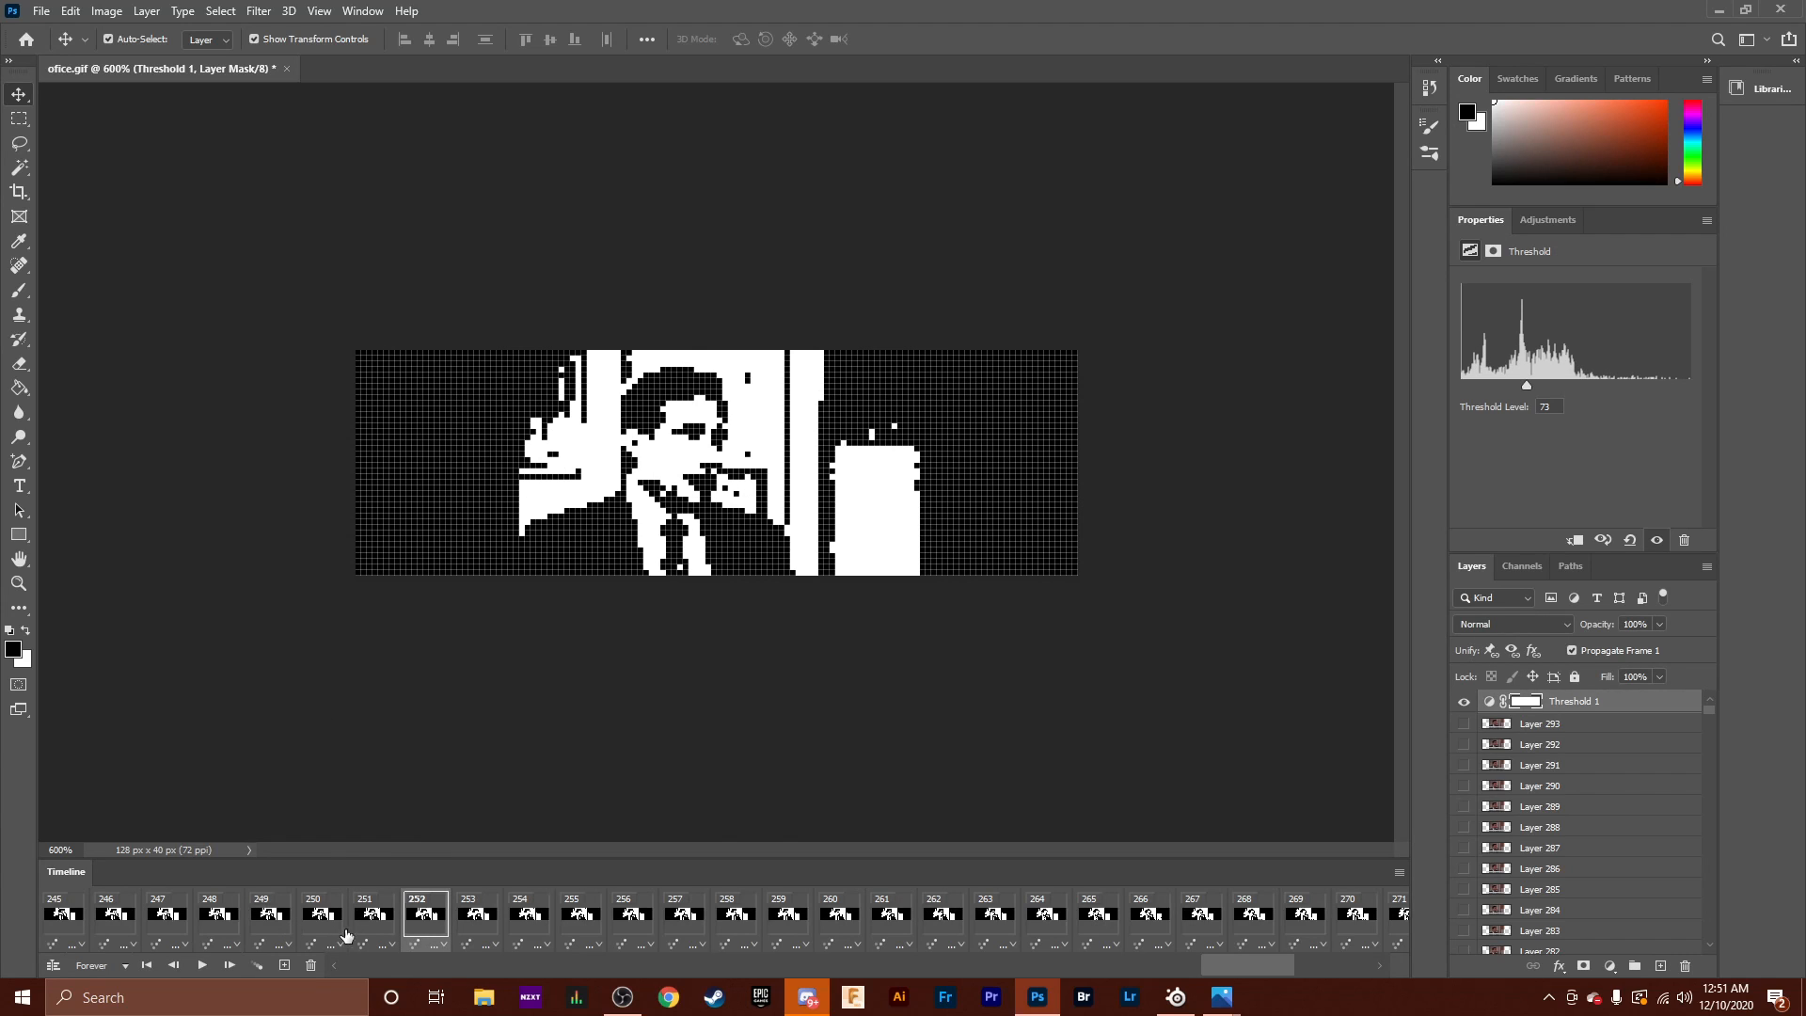
click(367, 926)
click(324, 927)
click(272, 922)
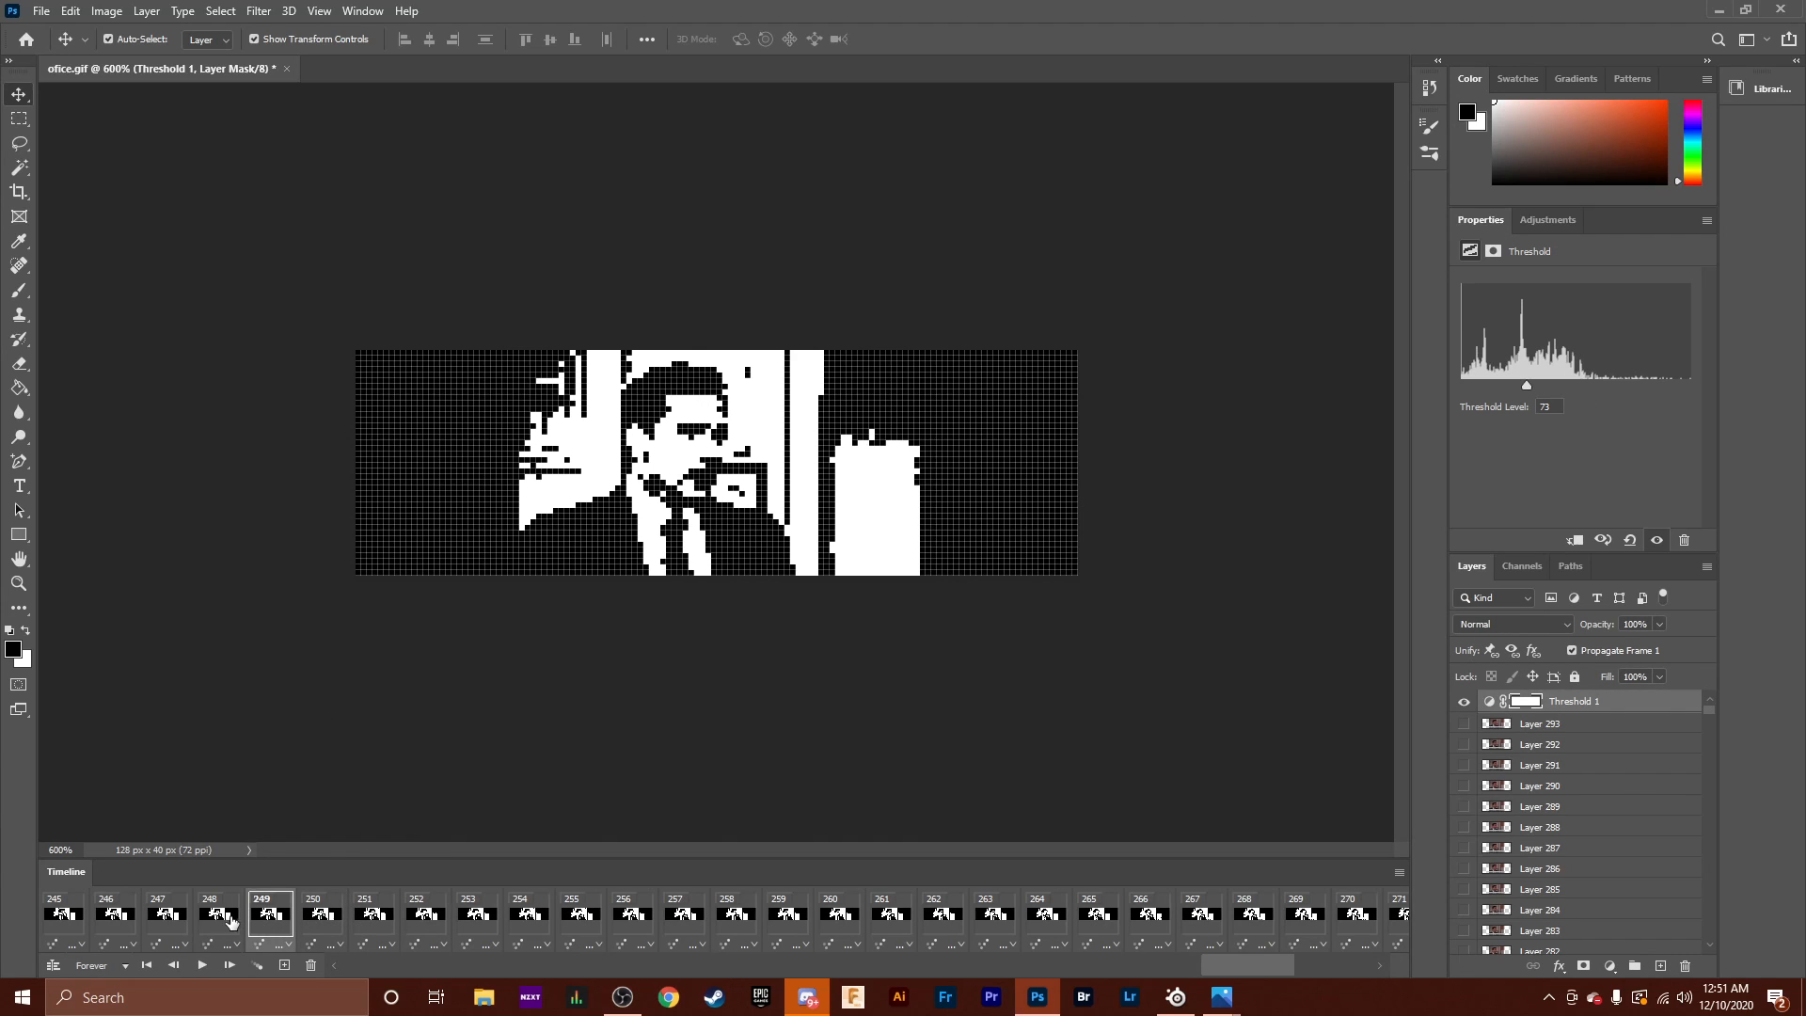
click(226, 922)
click(186, 917)
click(121, 922)
scroll(224, 920, up, 2)
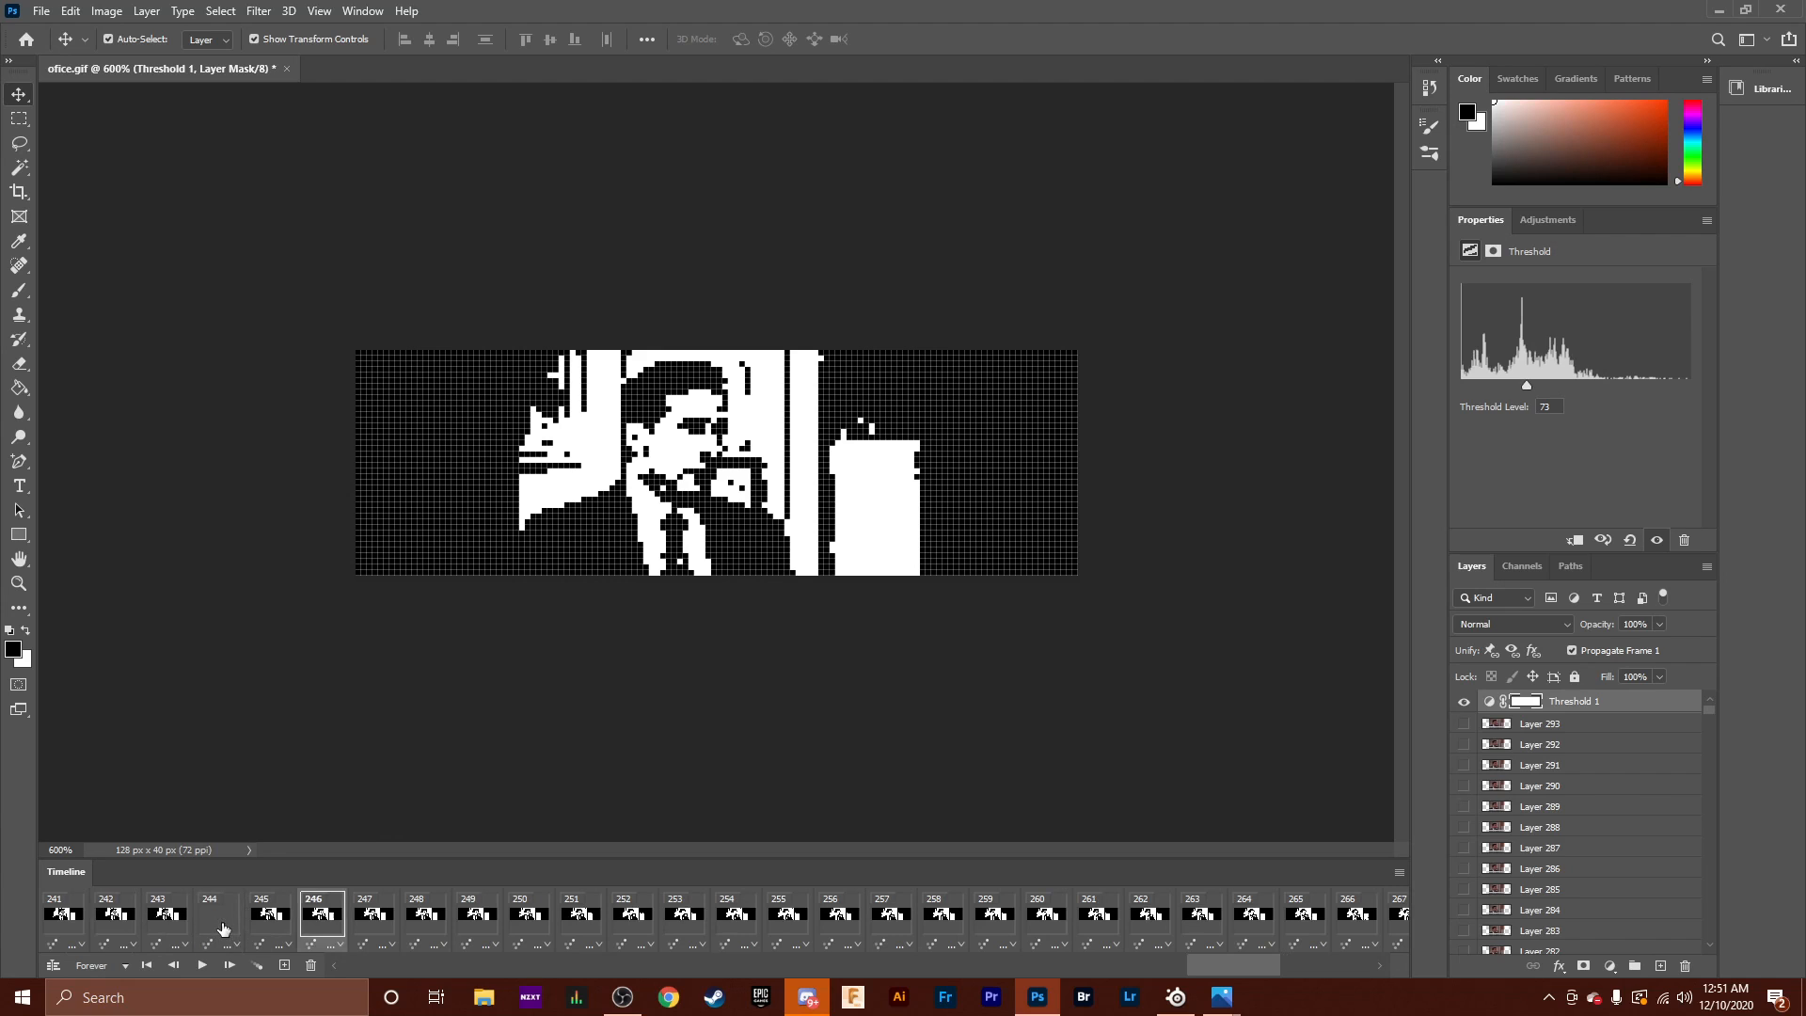
click(229, 920)
click(263, 920)
click(211, 918)
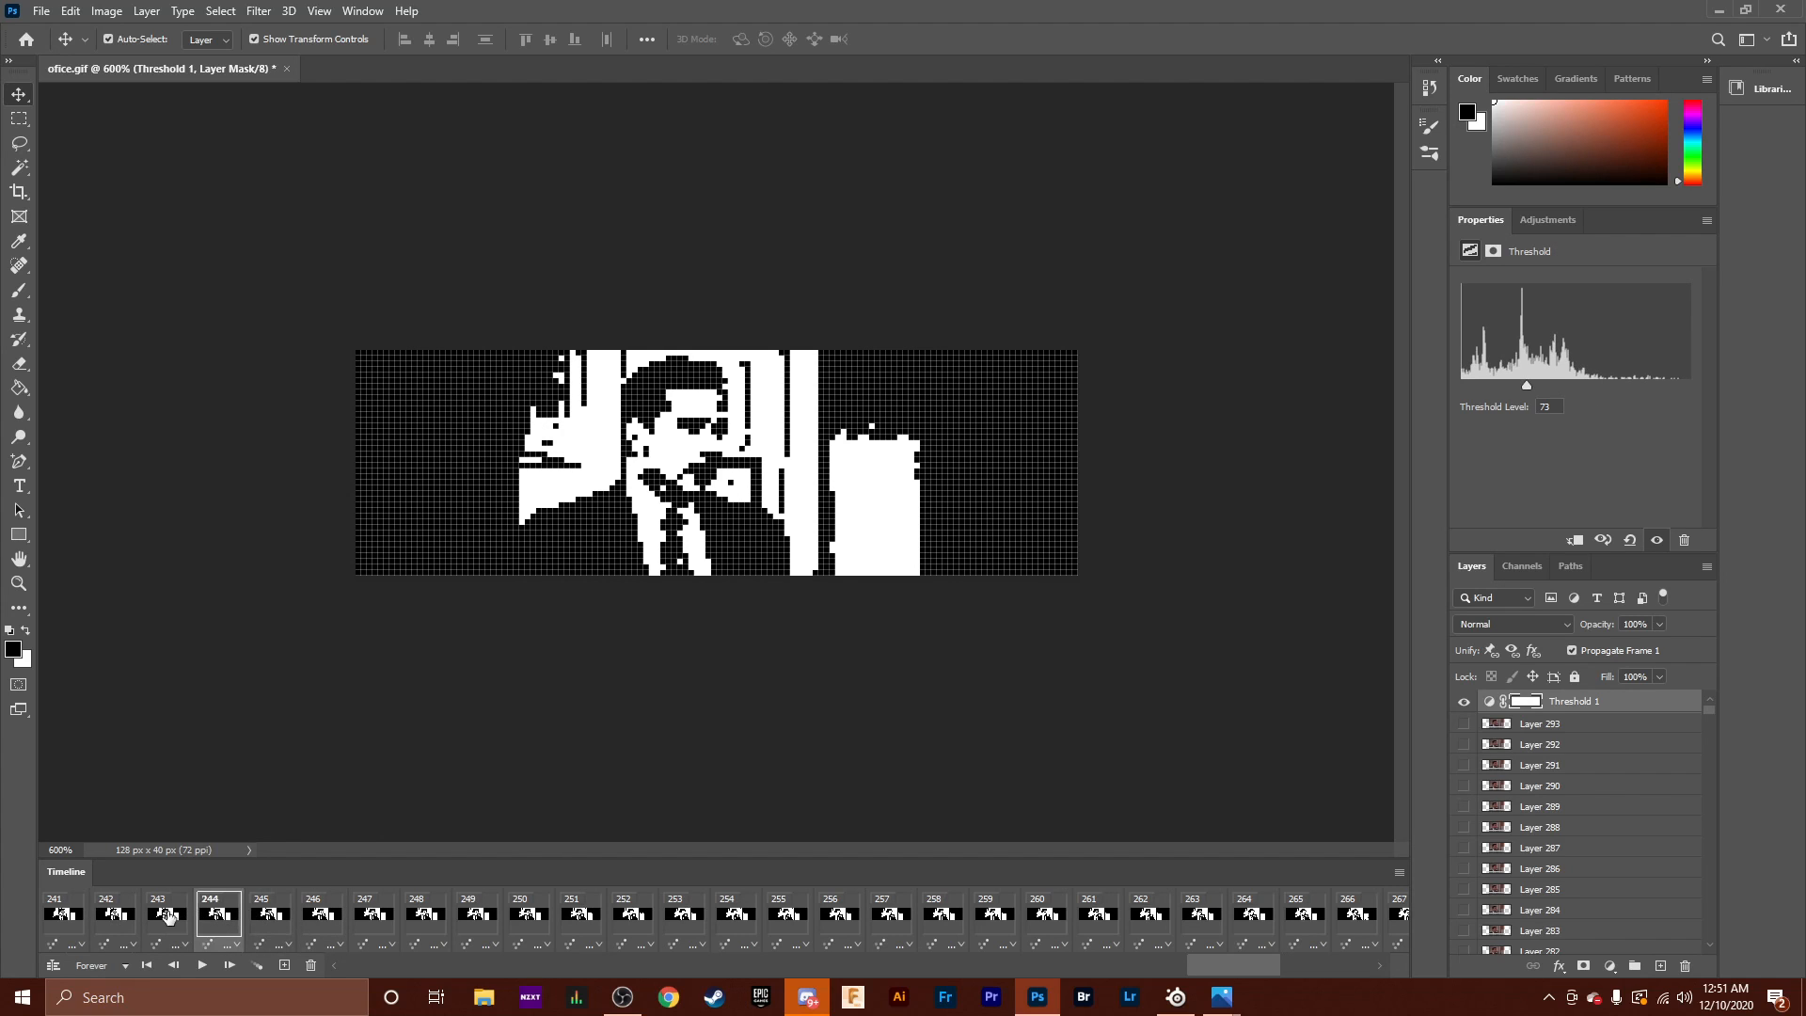
click(166, 917)
click(116, 915)
Make black the foreground colour and play the animation up to frame 156.
click(202, 965)
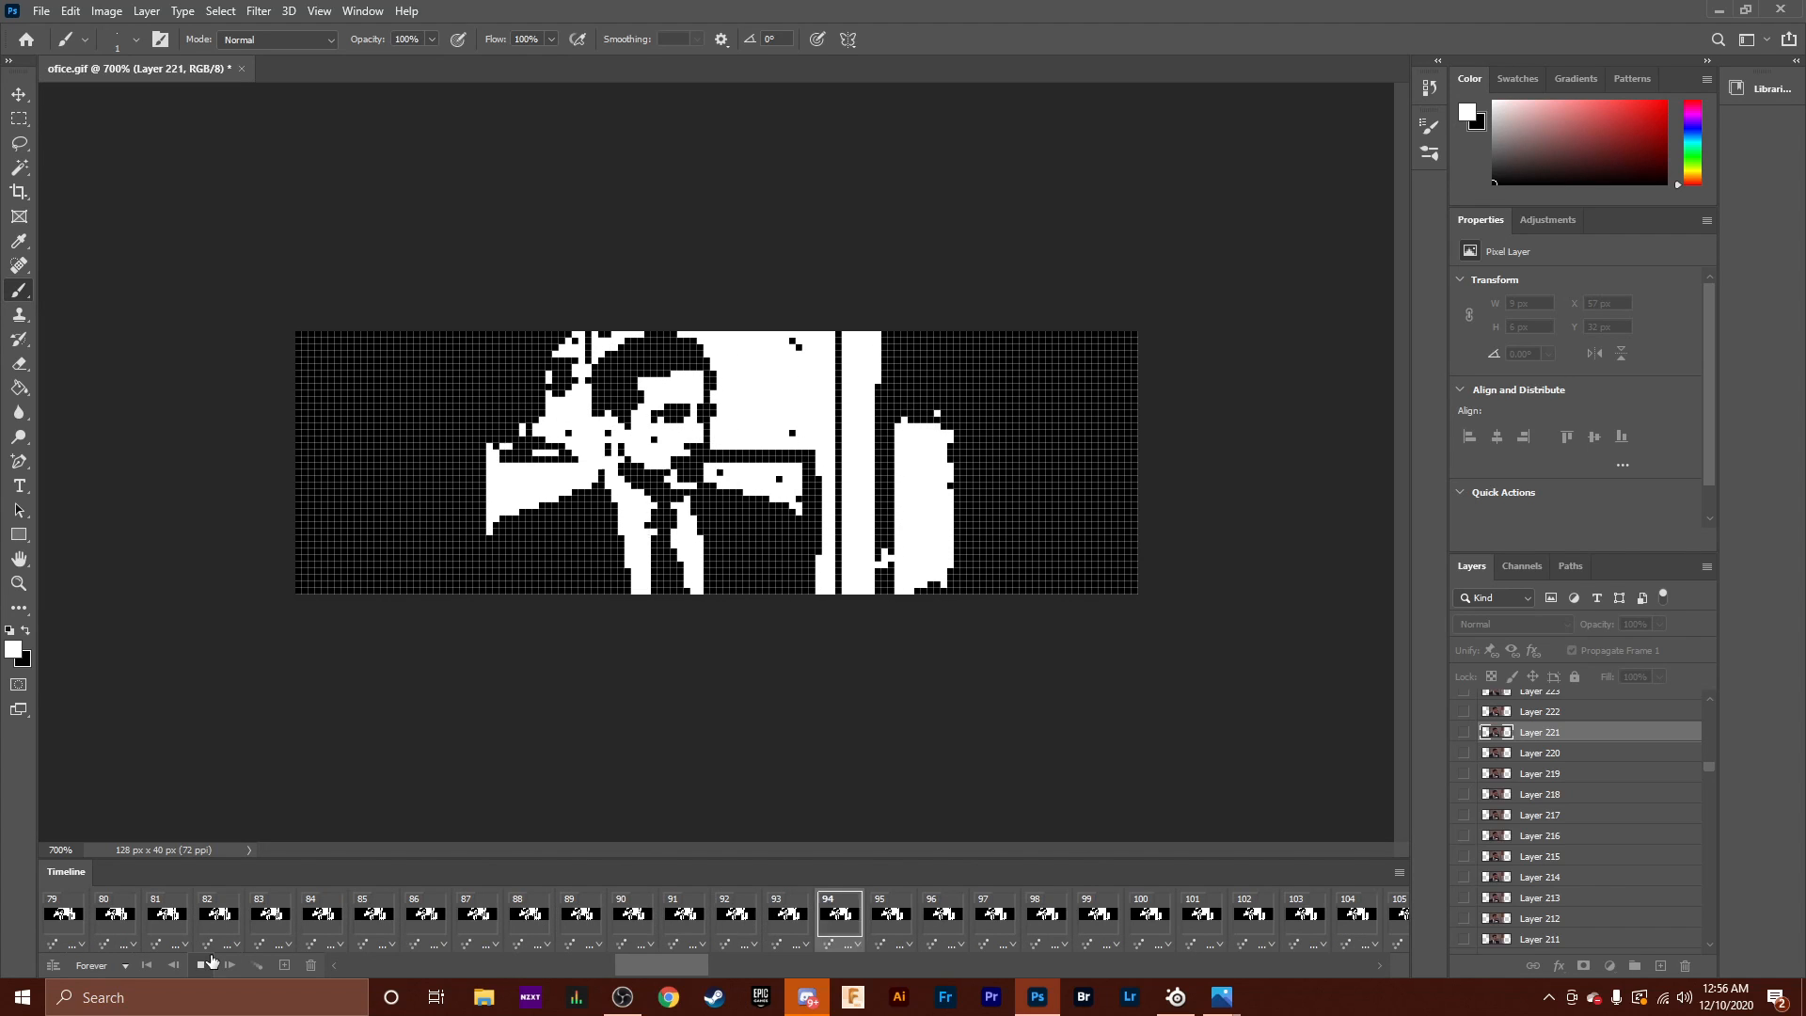
click(25, 630)
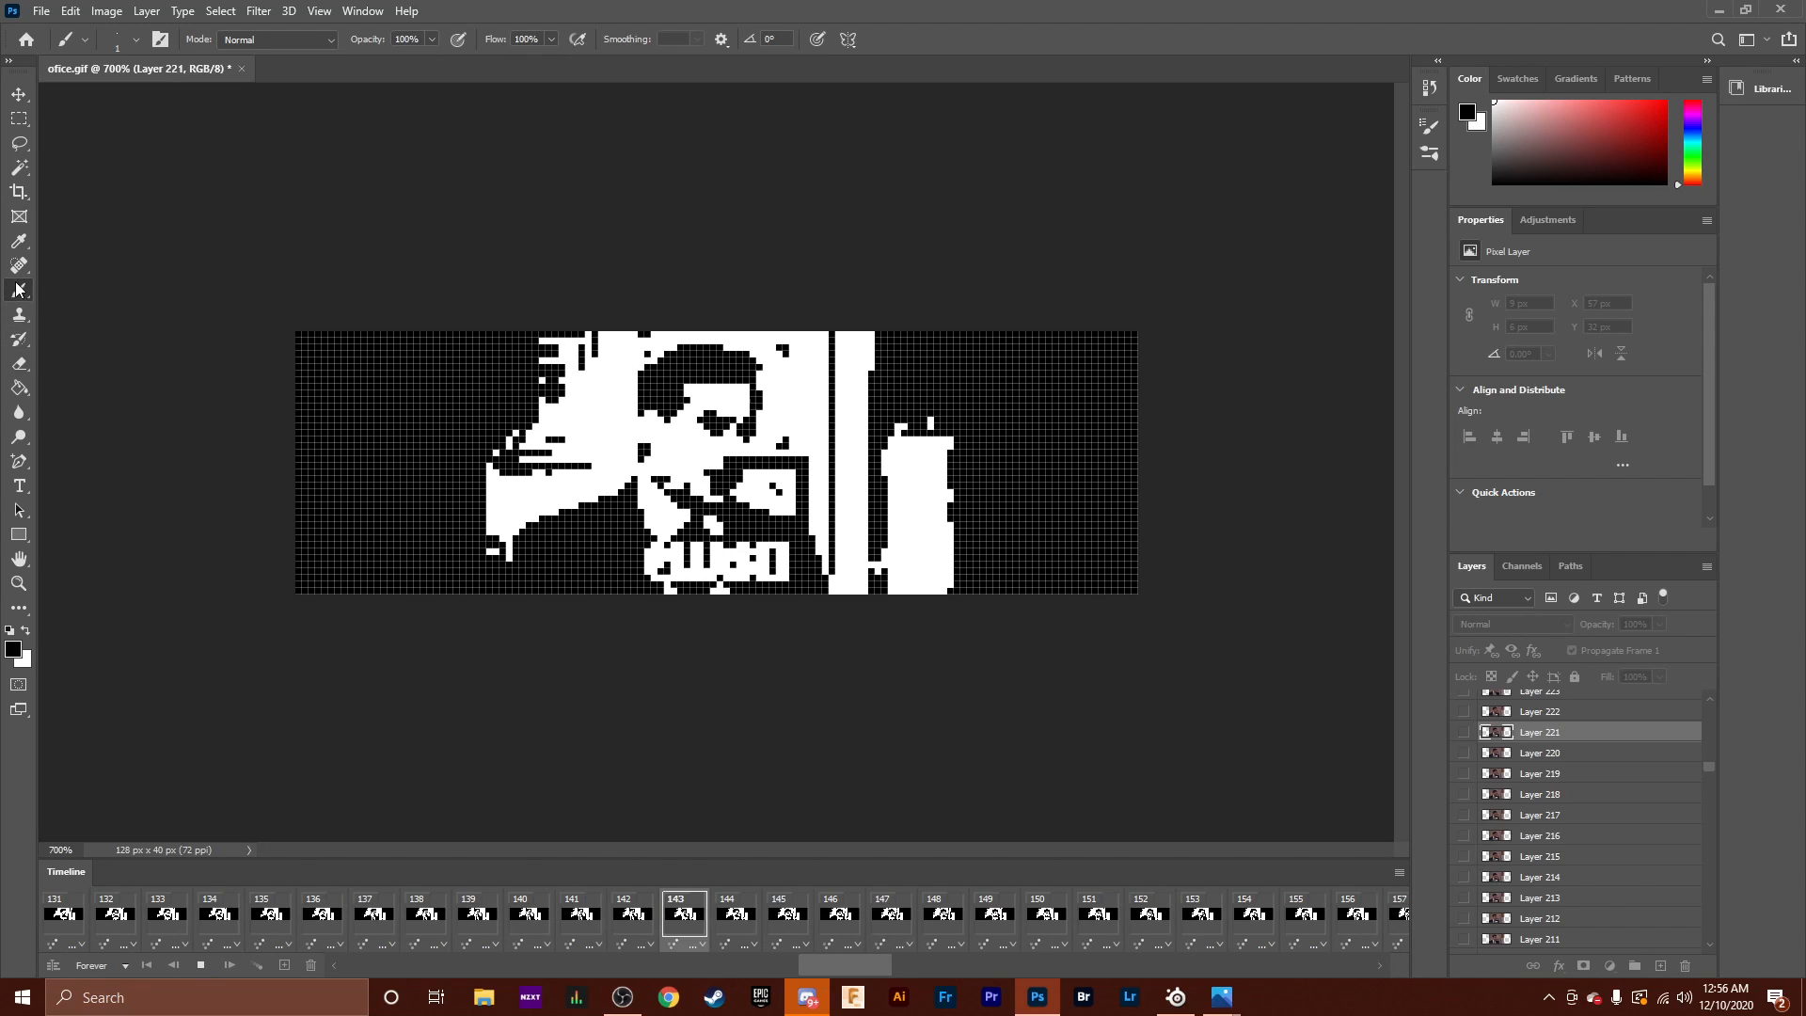
key(space)
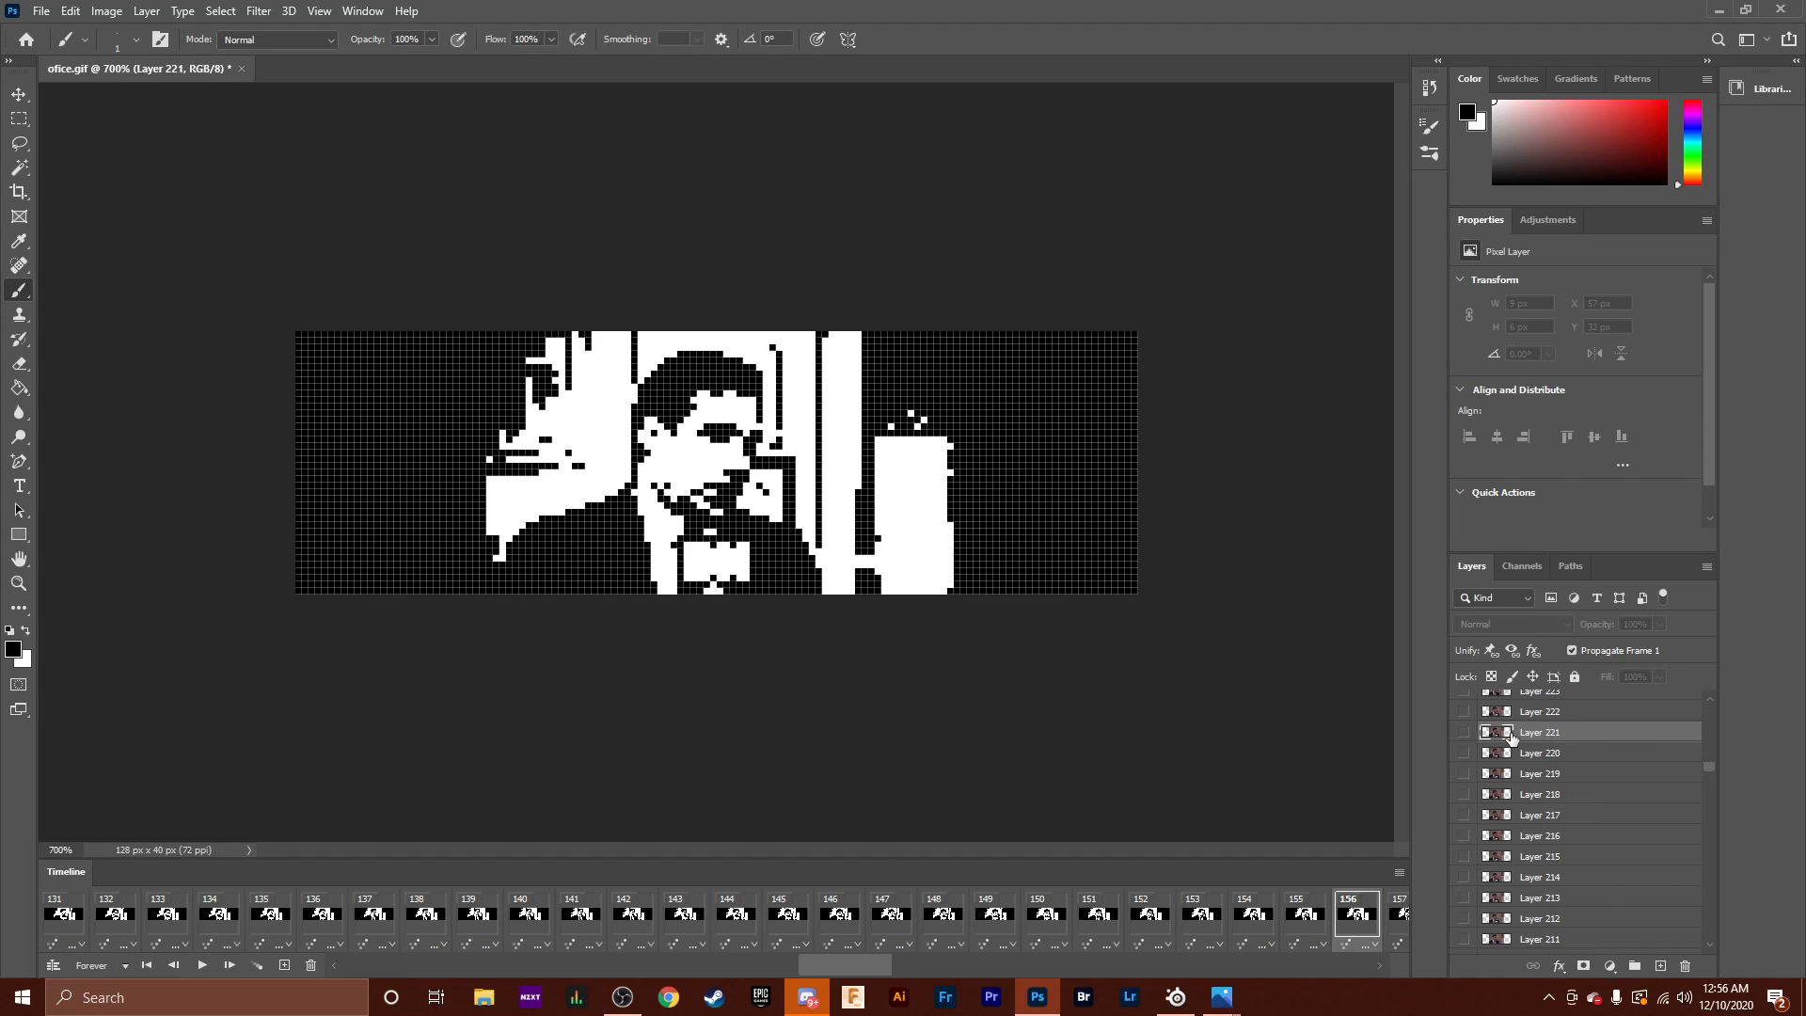
Find and select Layer 156, the image layer belonging to frame 156.
scroll(1505, 762, up, 5)
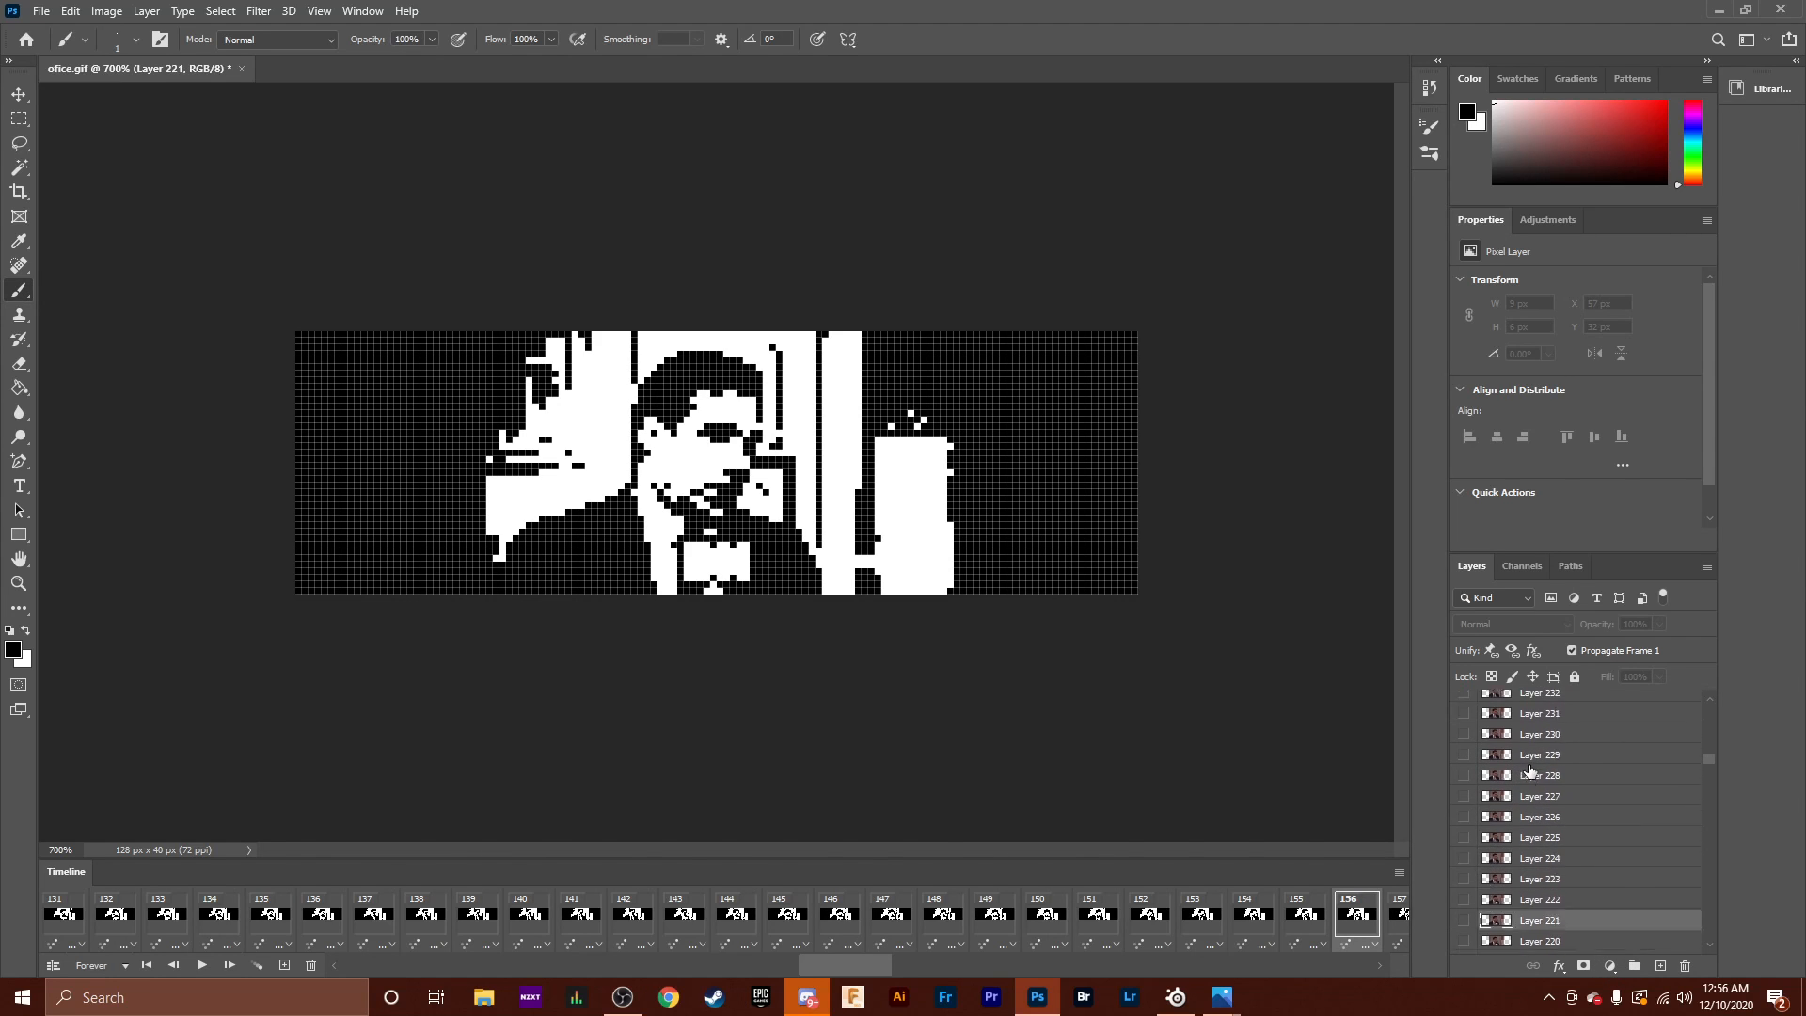
scroll(1535, 779, down, 15)
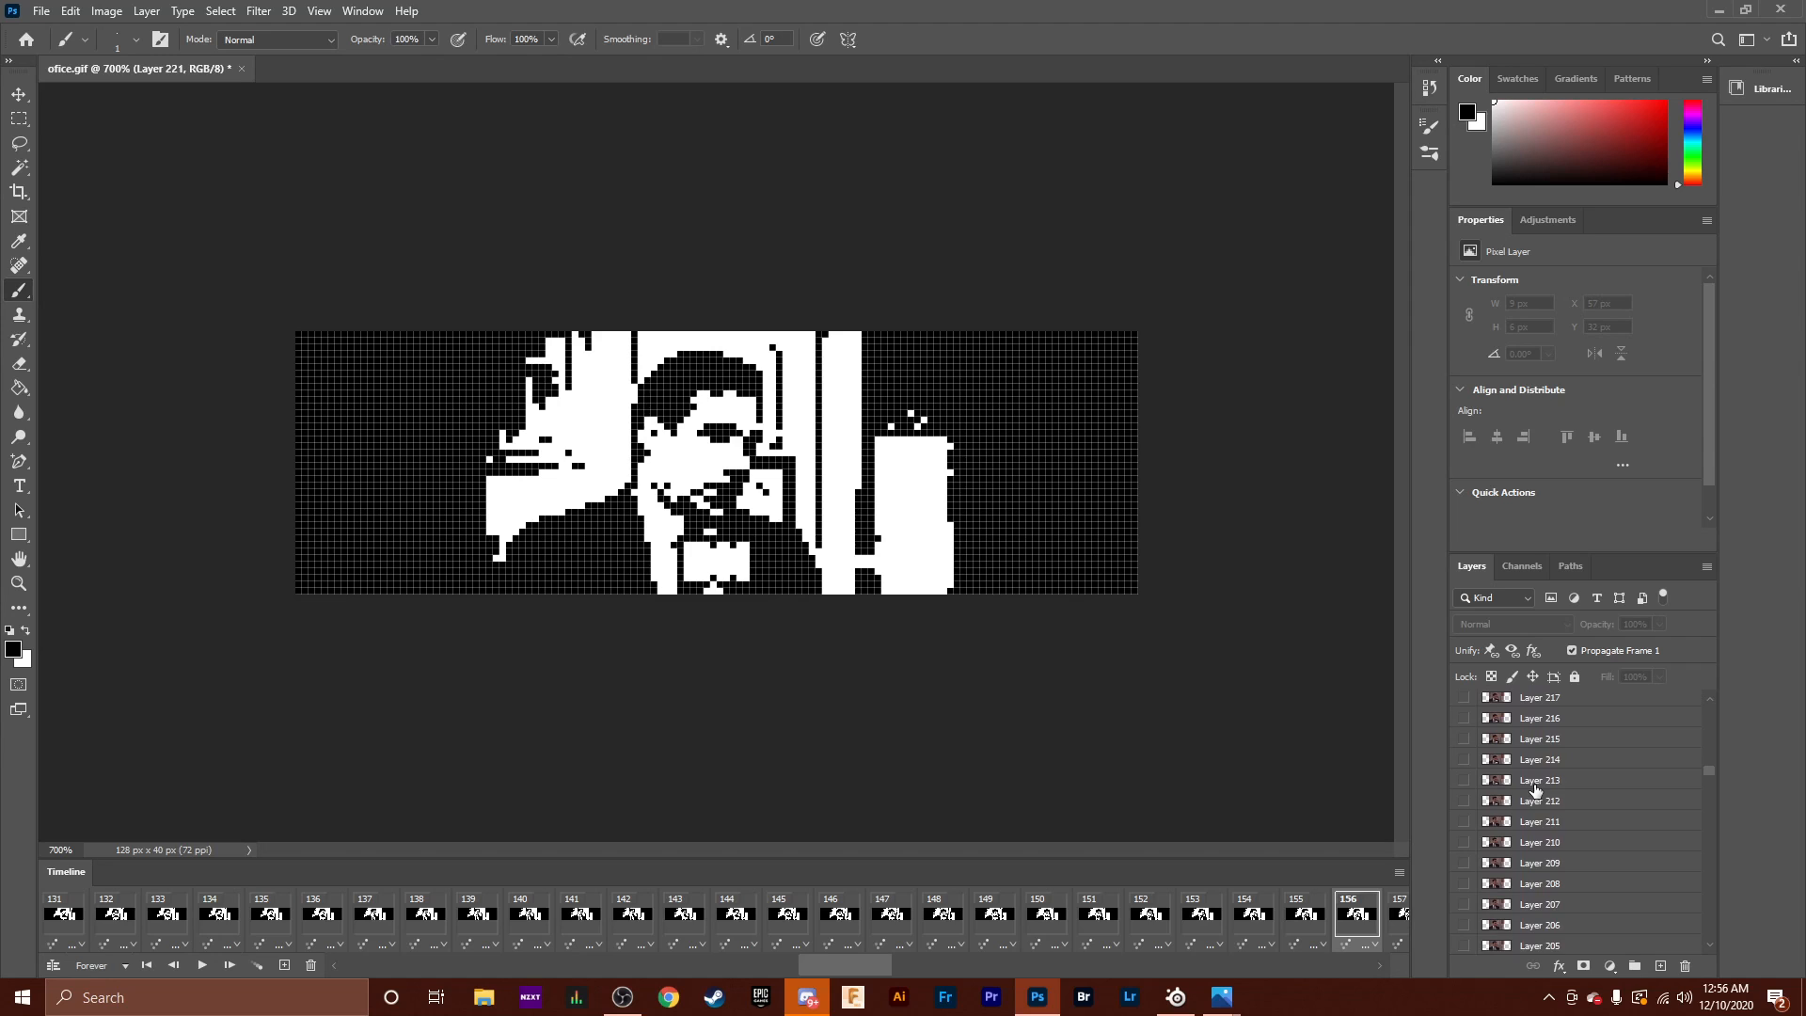
scroll(1541, 815, down, 9)
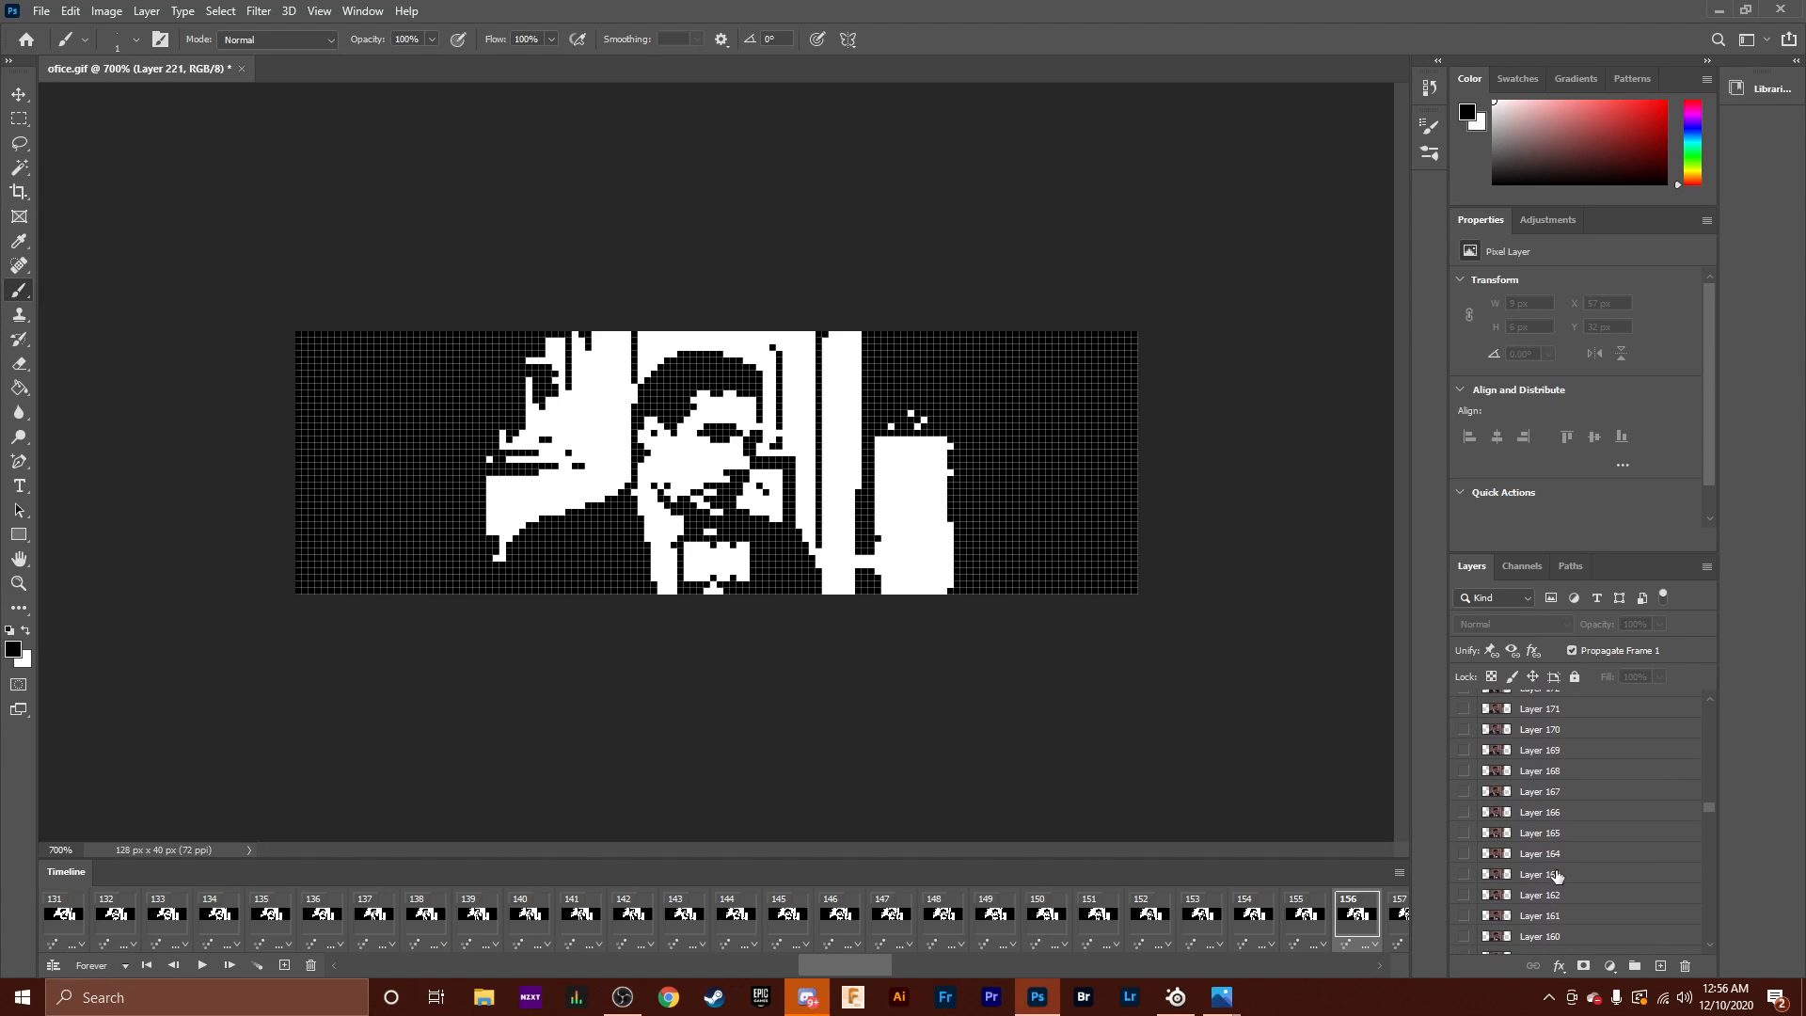
click(1560, 880)
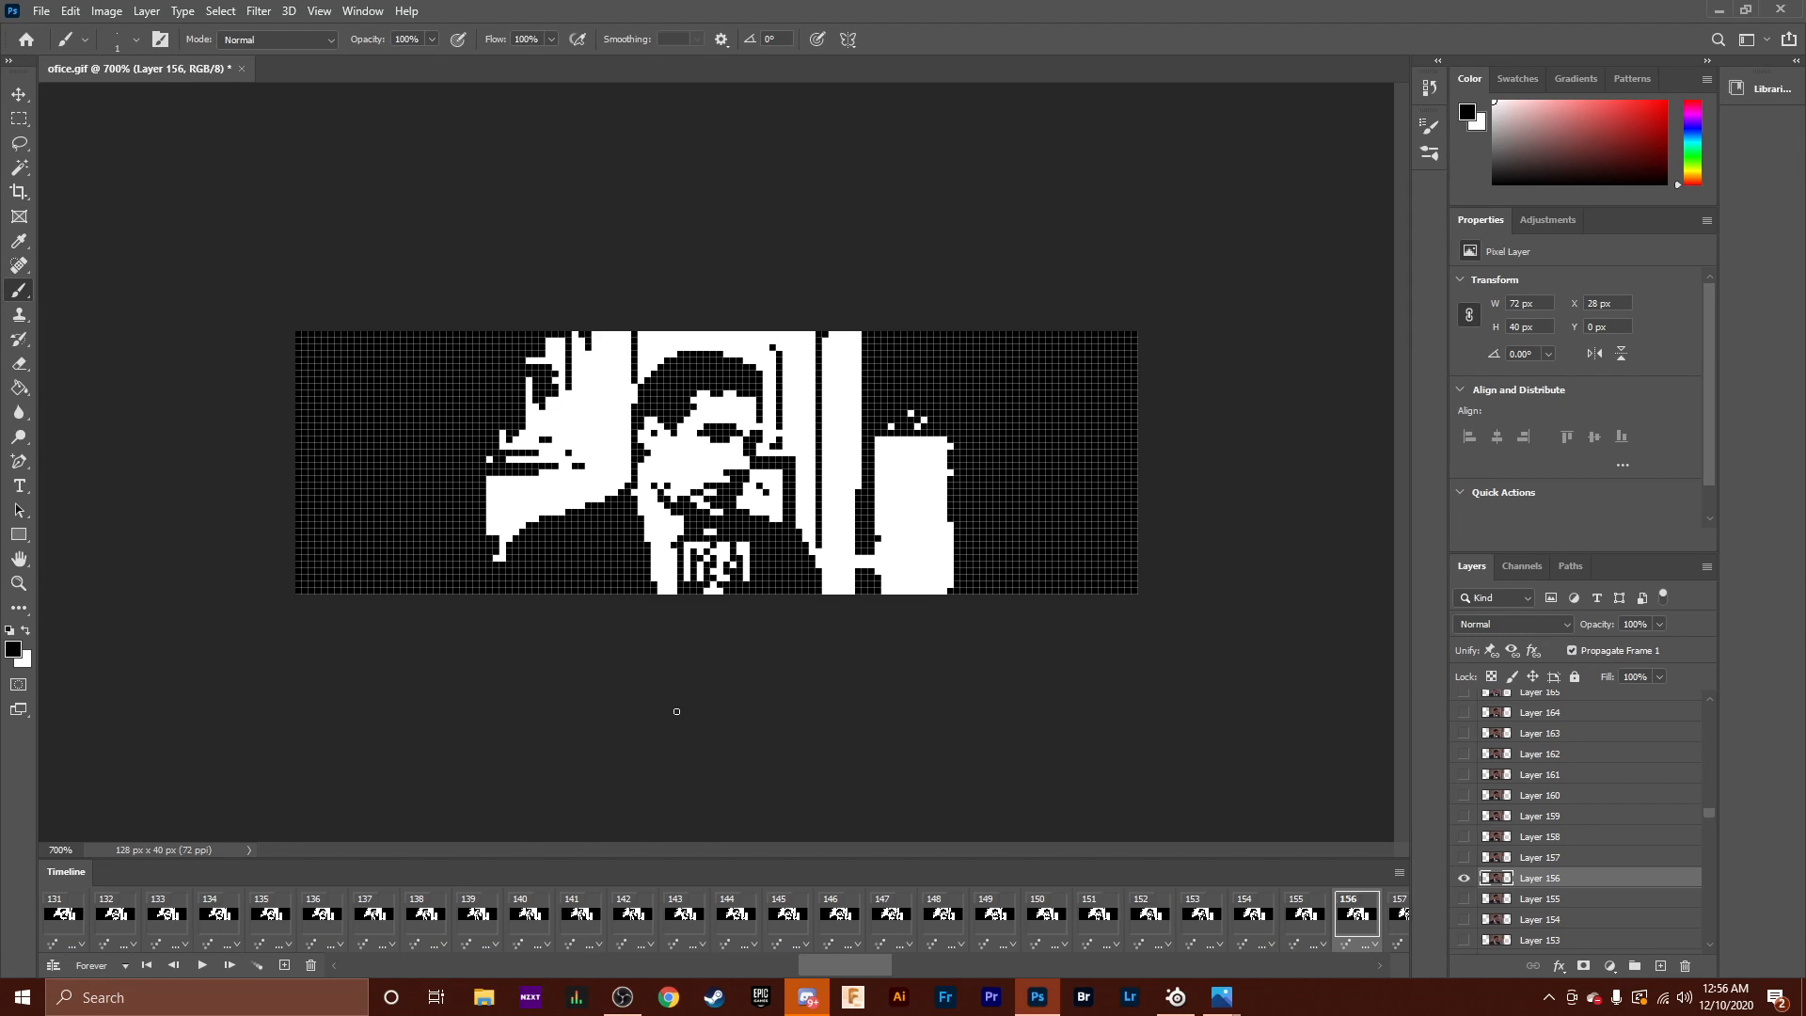
Play the animation onward from frame 156 to check the following frames, and pause it at frame 238.
key(space)
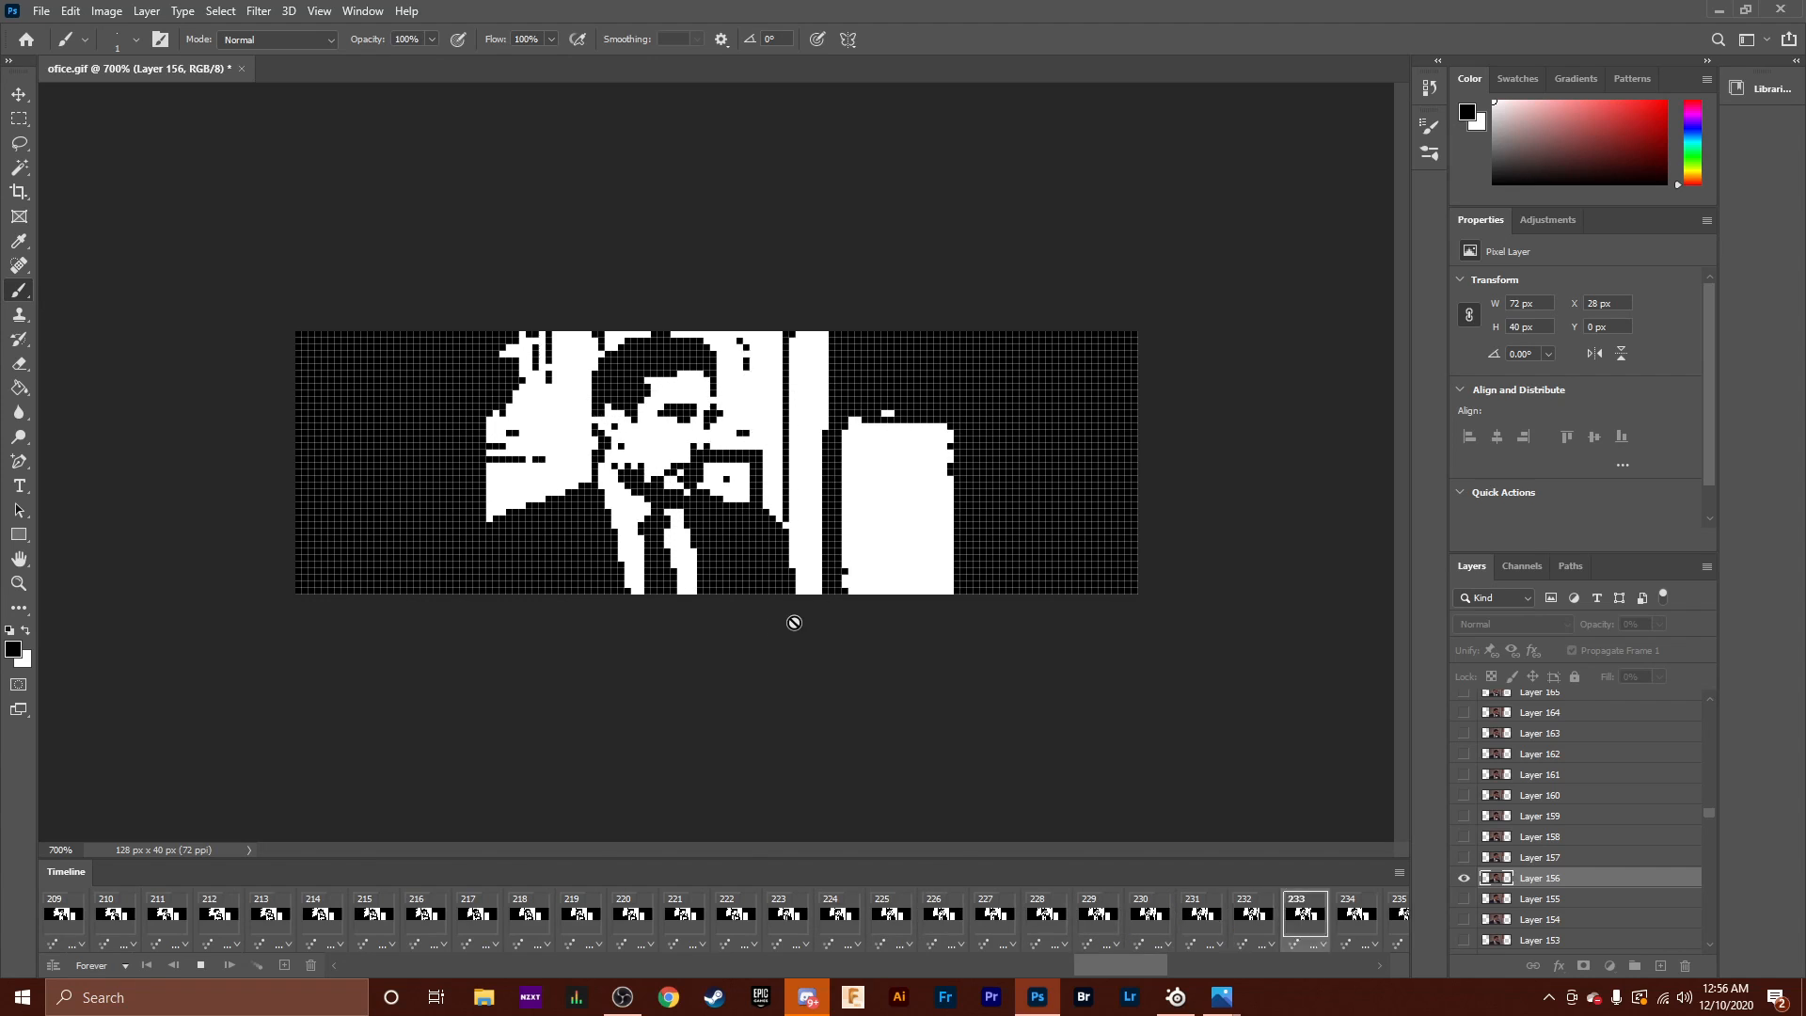
key(space)
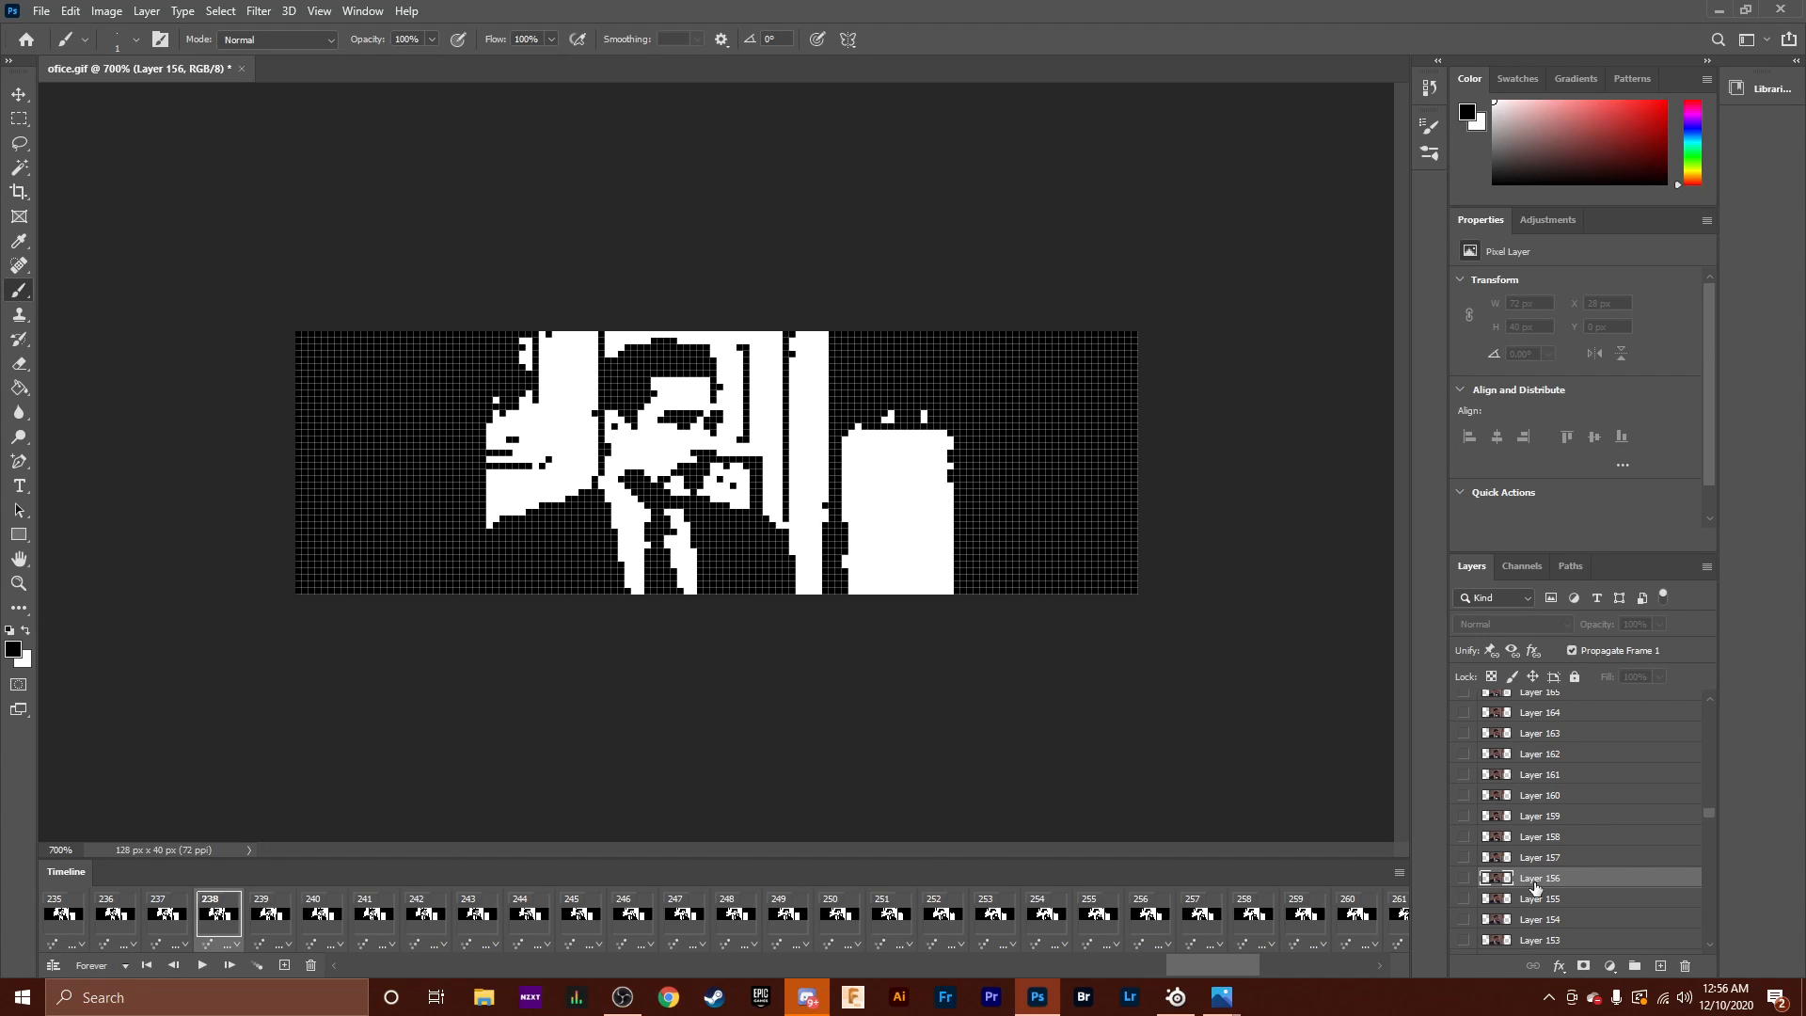
key(ctrl+z)
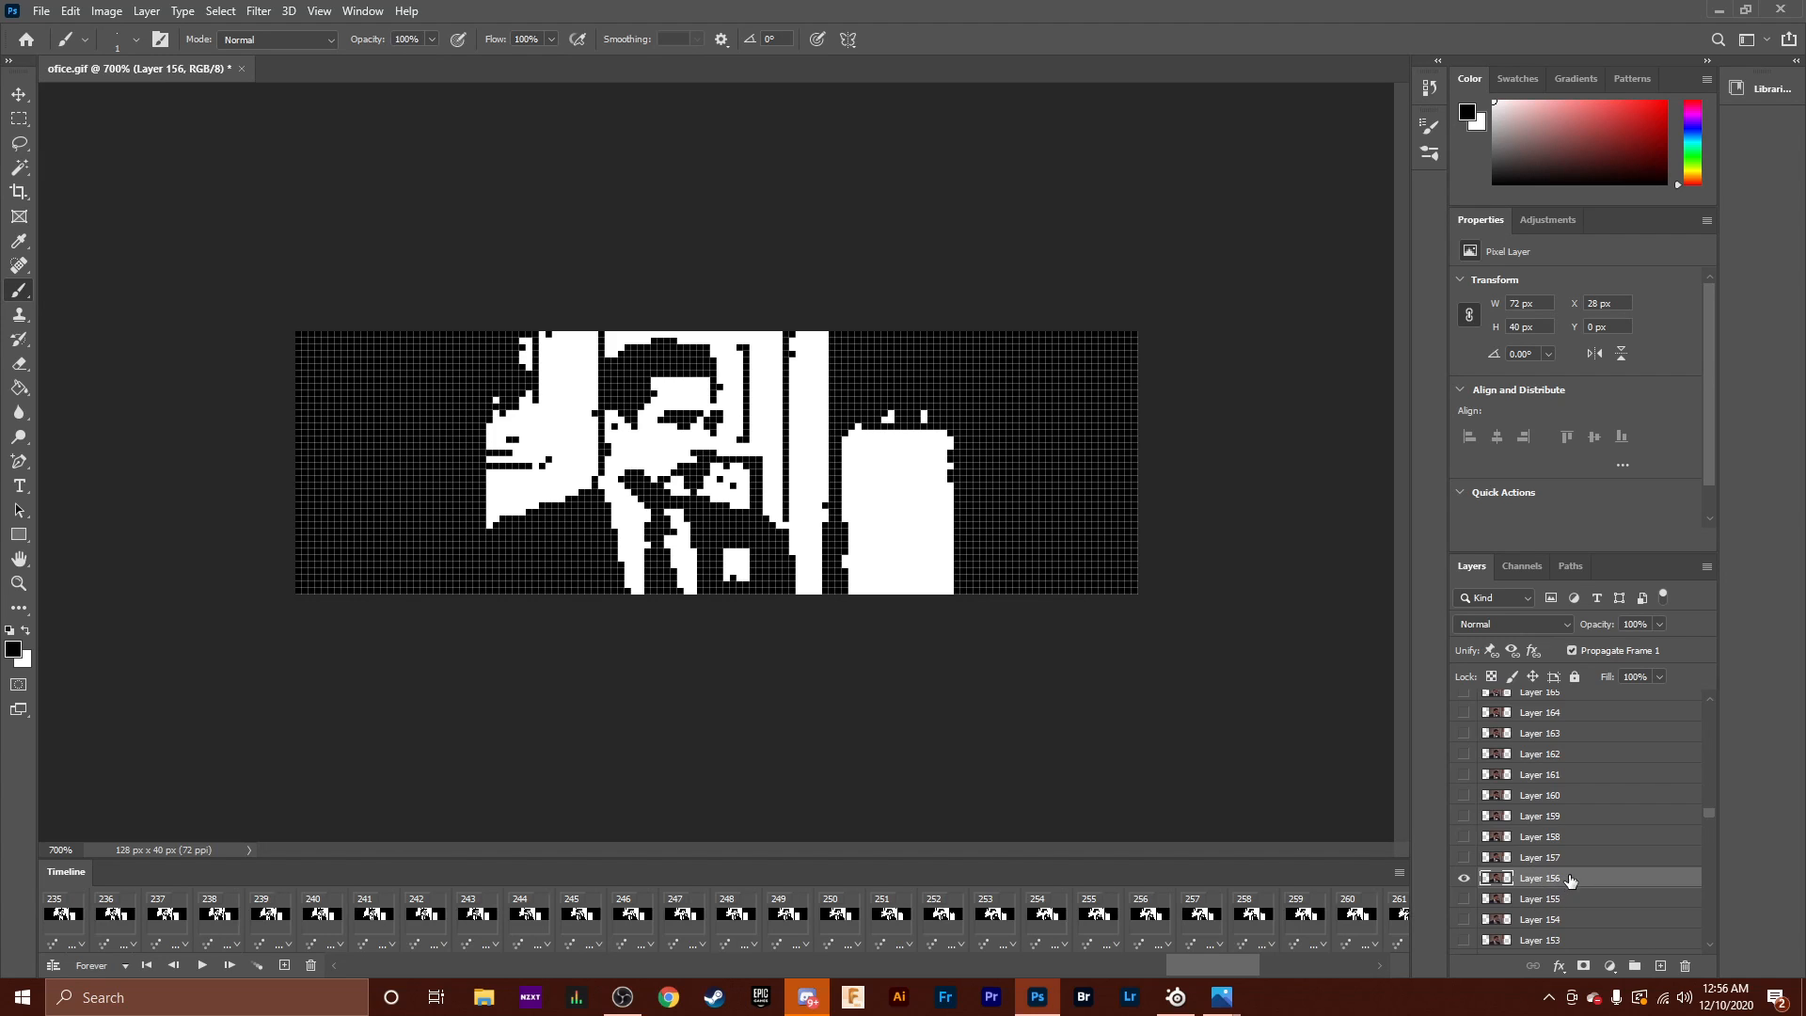
click(1659, 967)
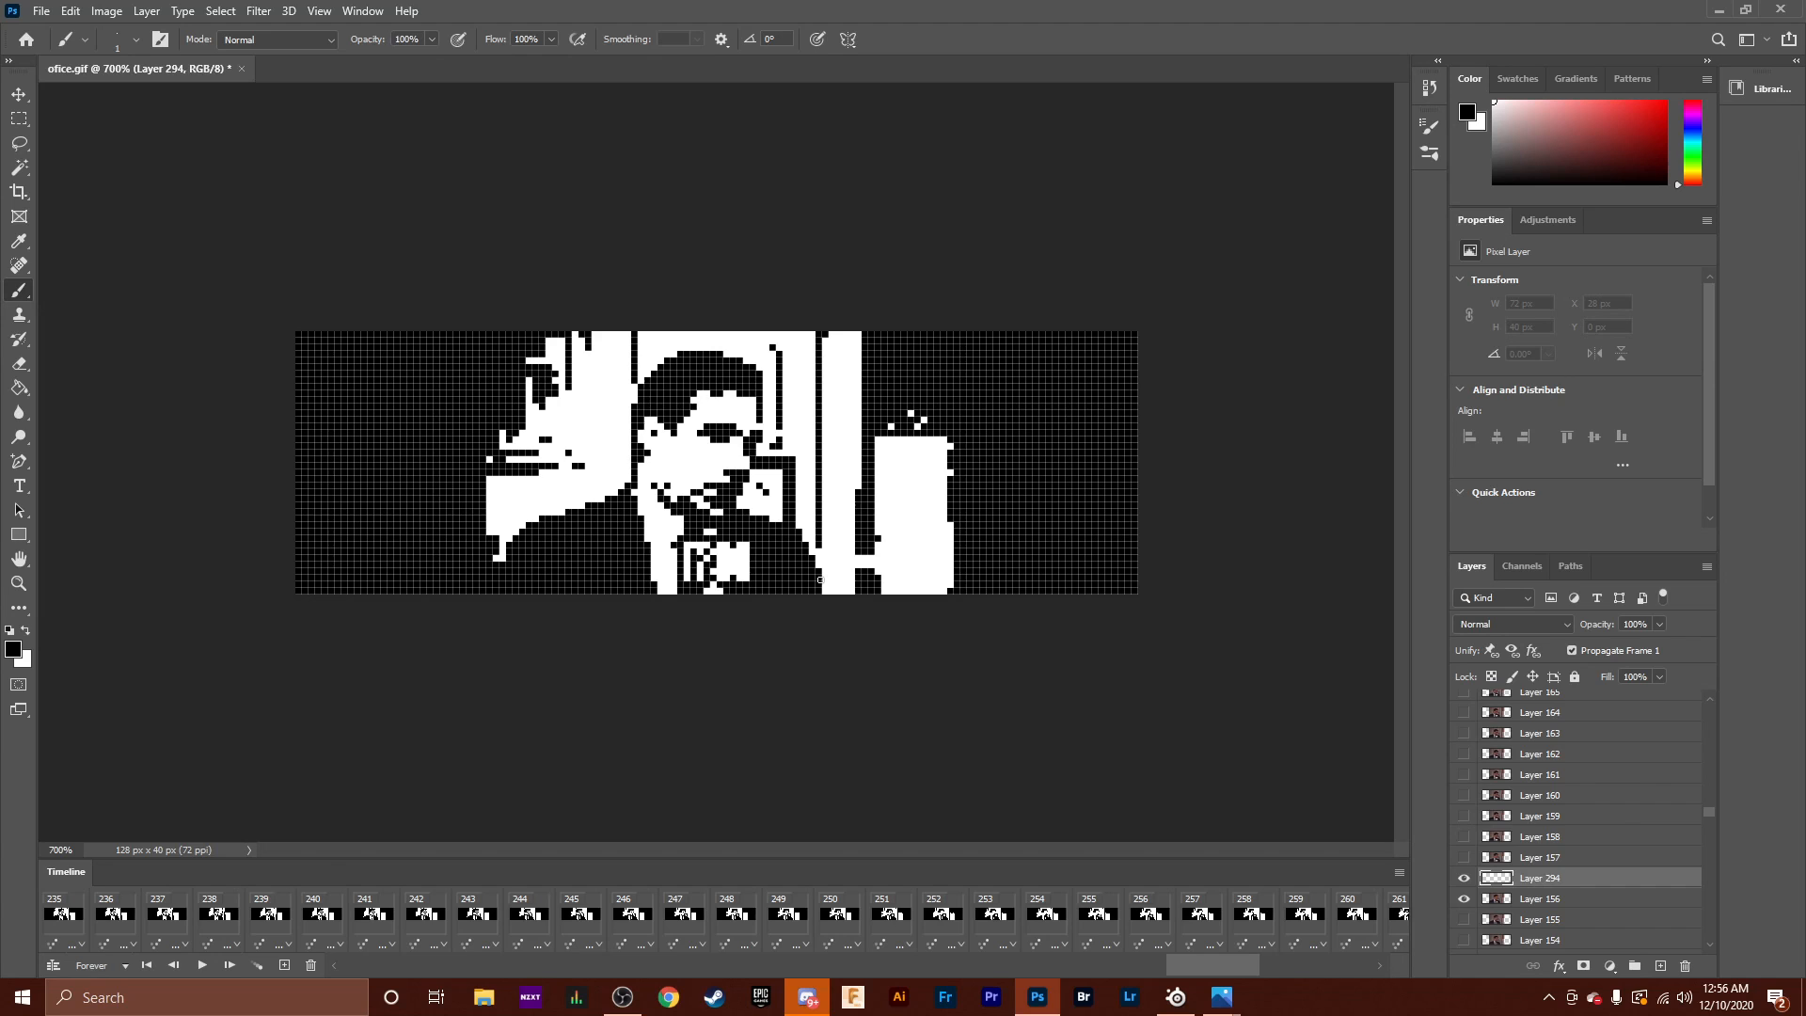
scroll(110, 895, up, 5)
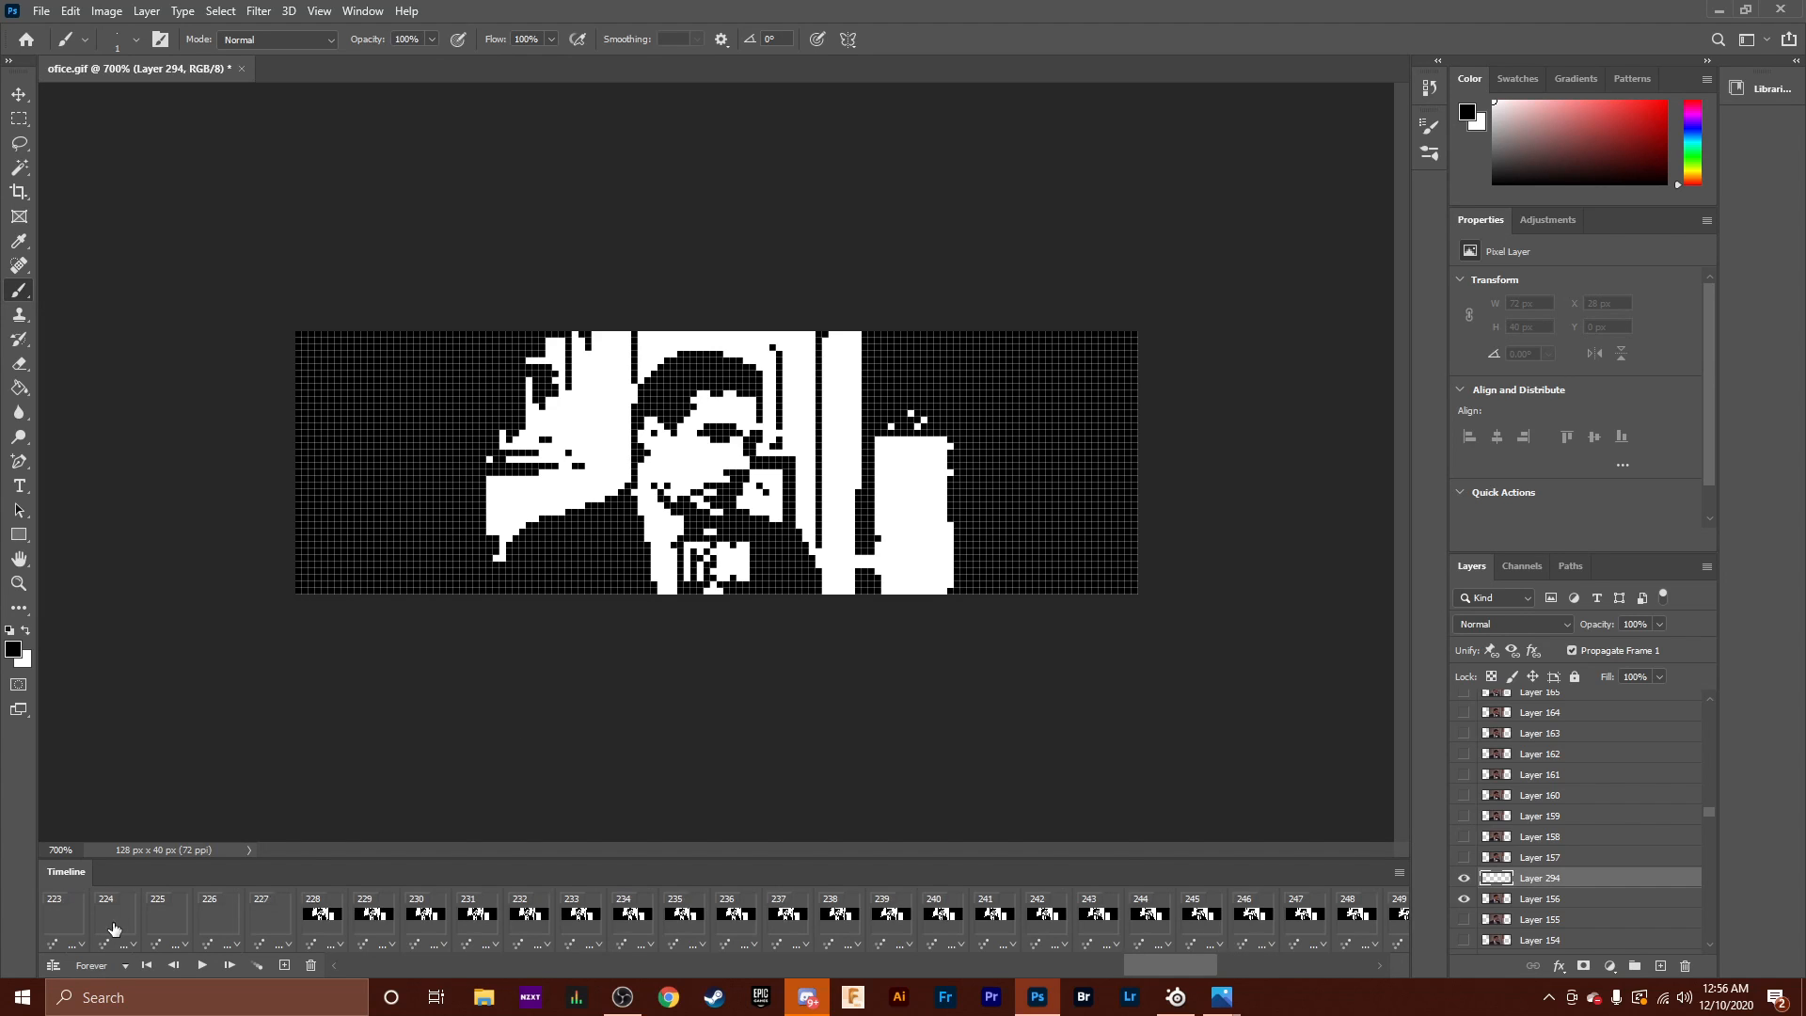
scroll(336, 918, down, 1)
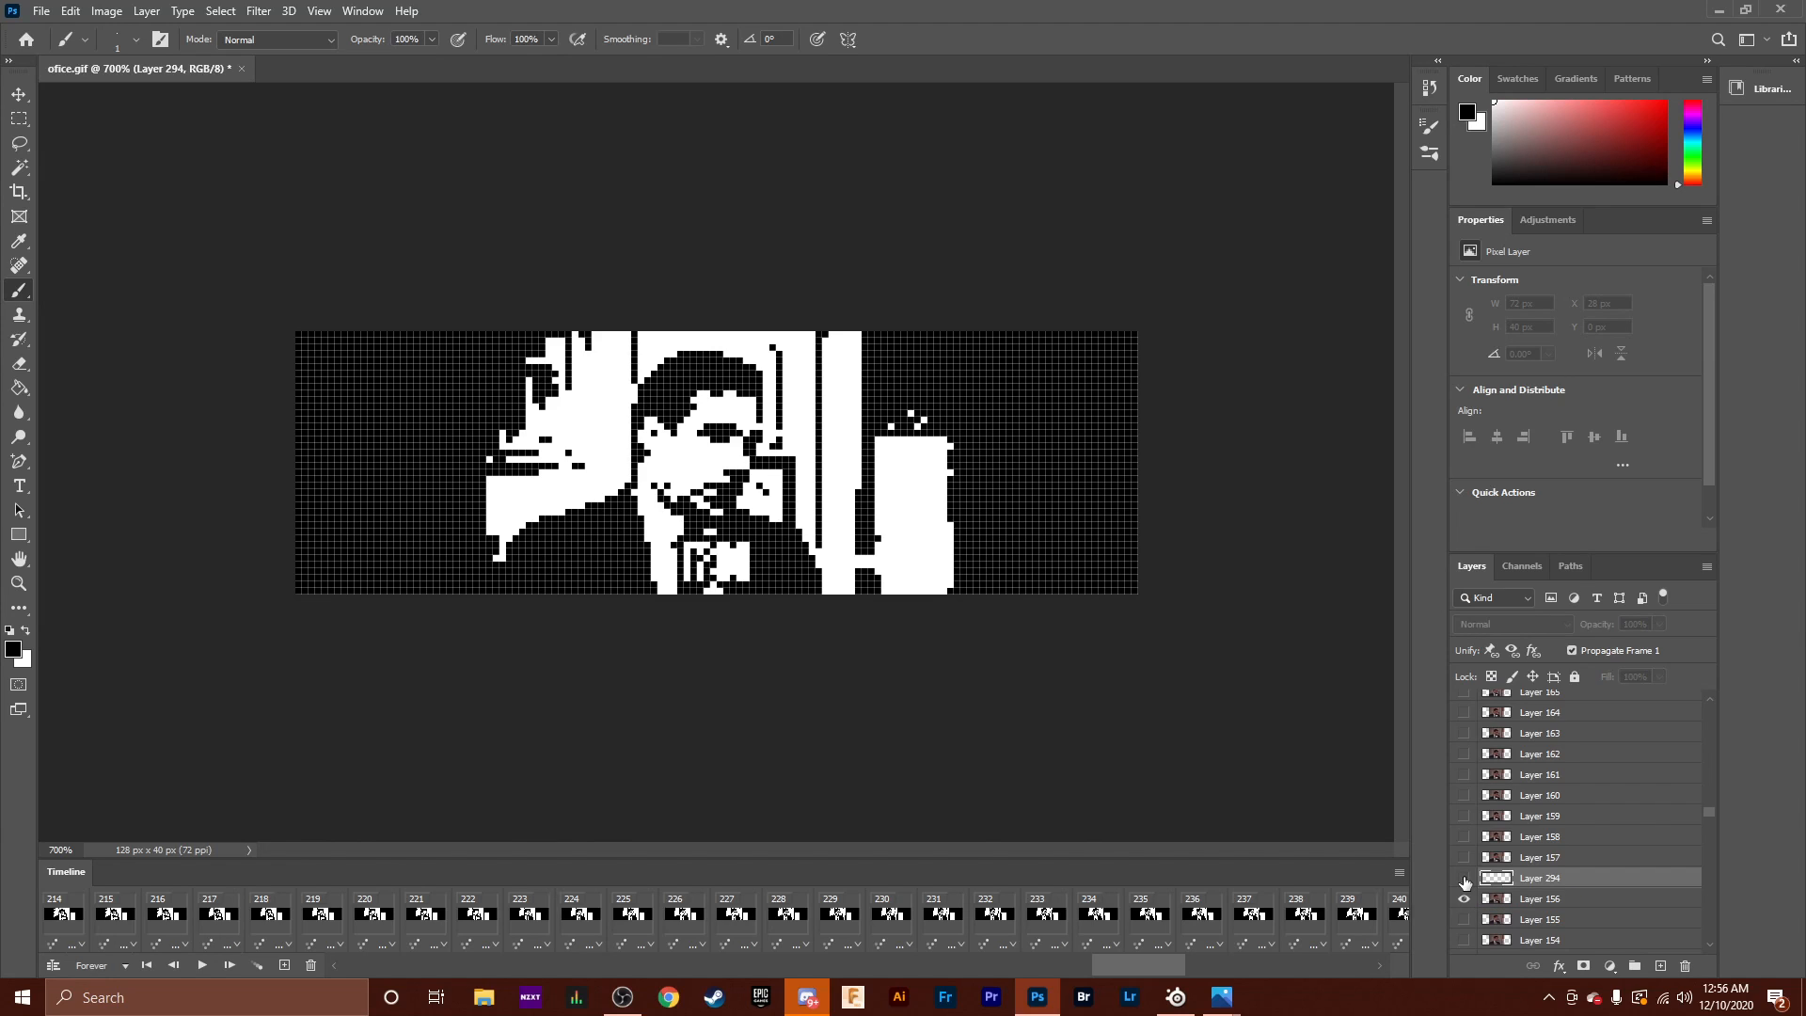
click(1464, 879)
key(Delete)
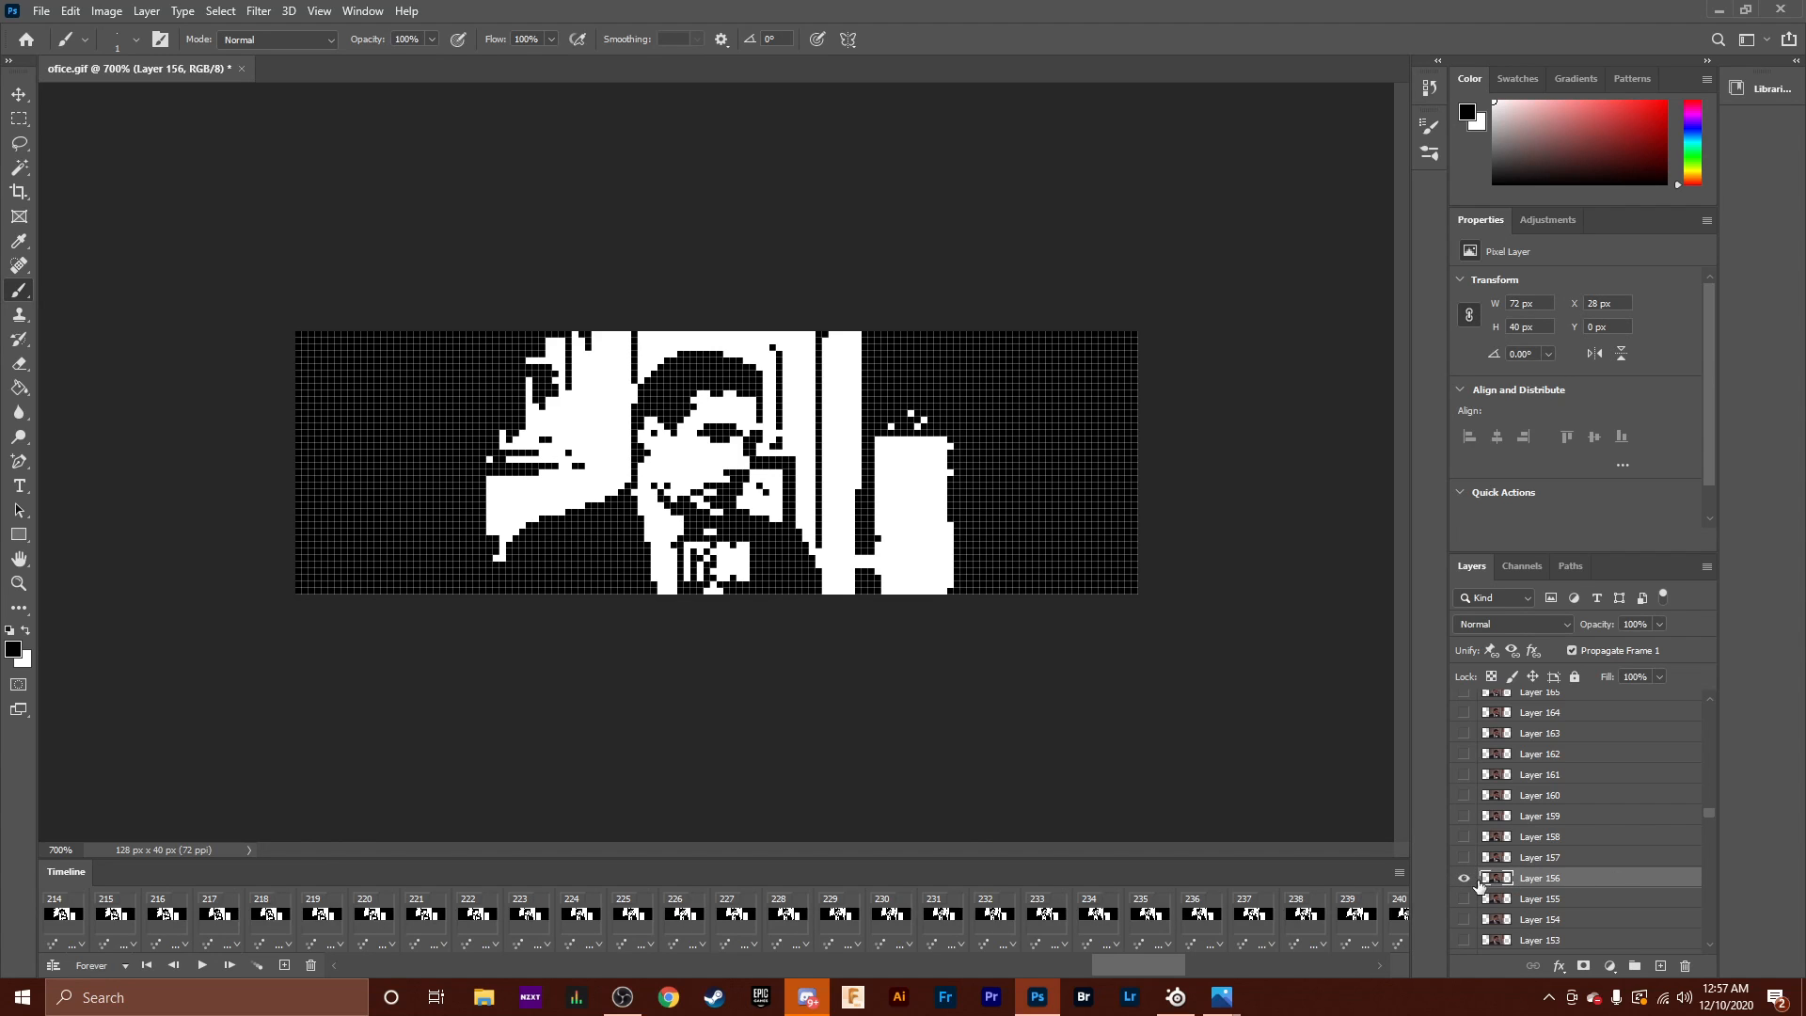
Go through the image layers above Layer 156, from Layer 157 up to Layer 161.
click(1534, 856)
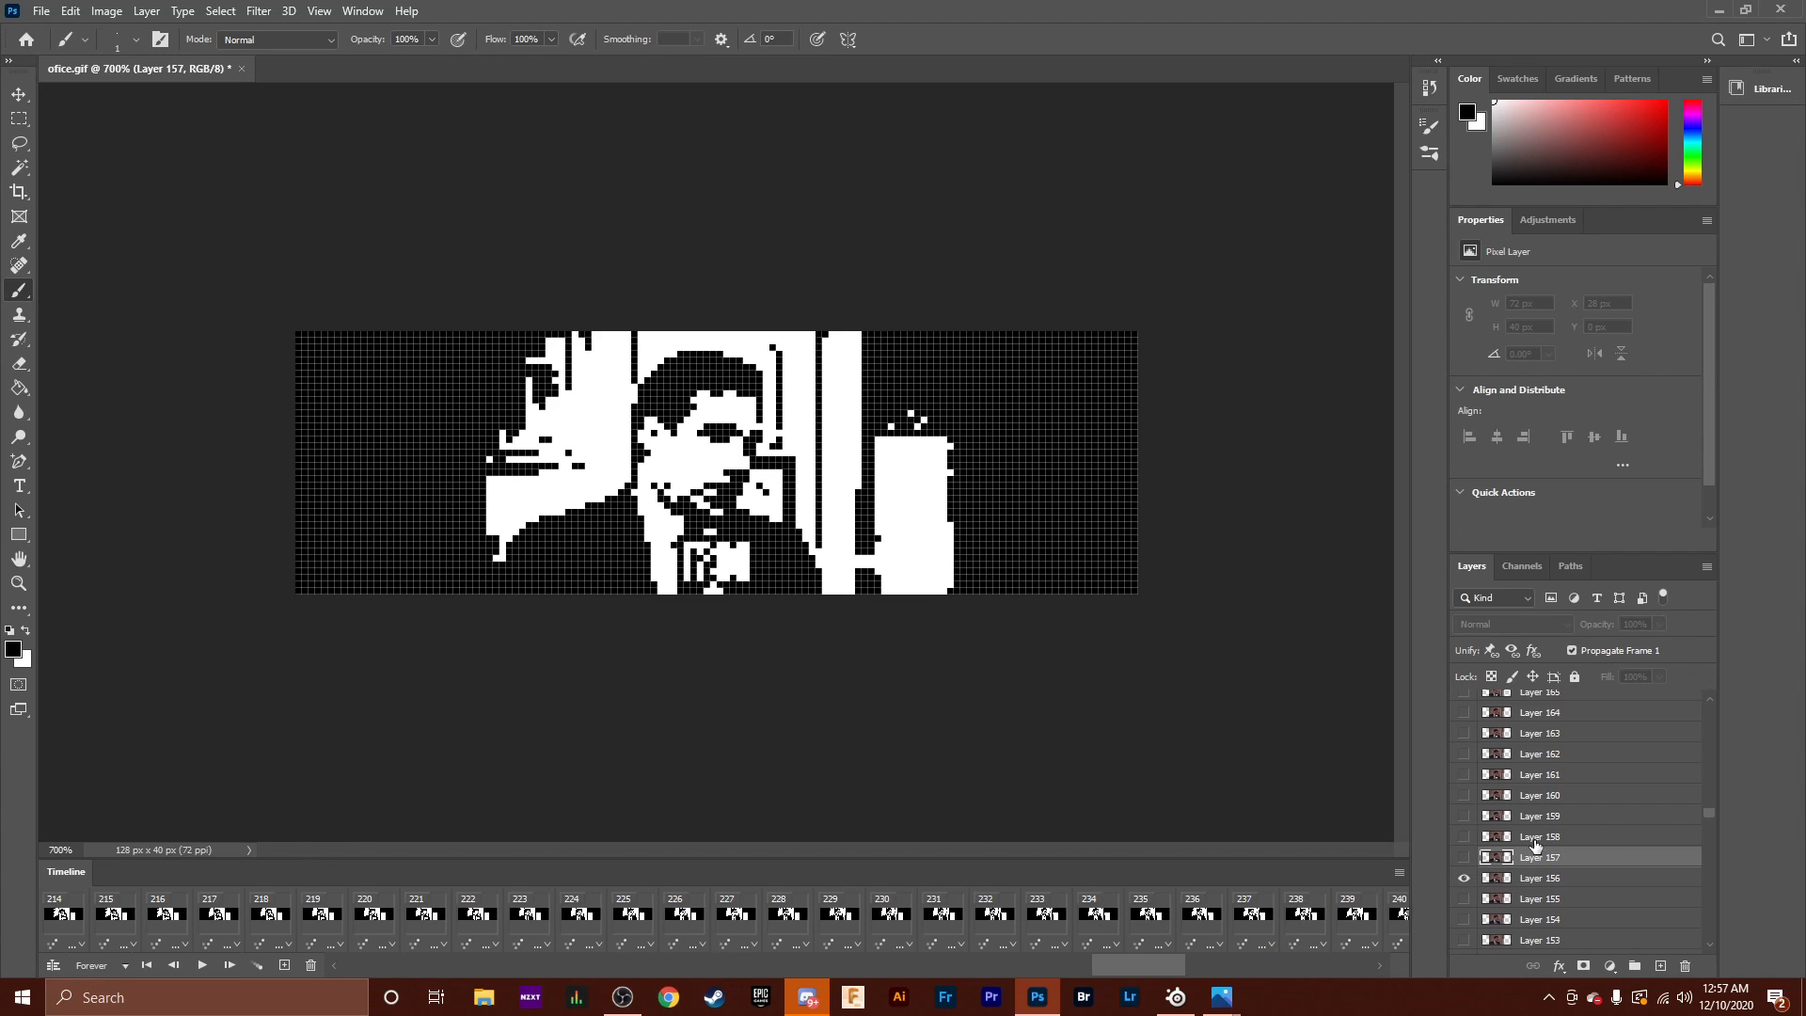
click(1535, 836)
click(1539, 795)
click(1535, 775)
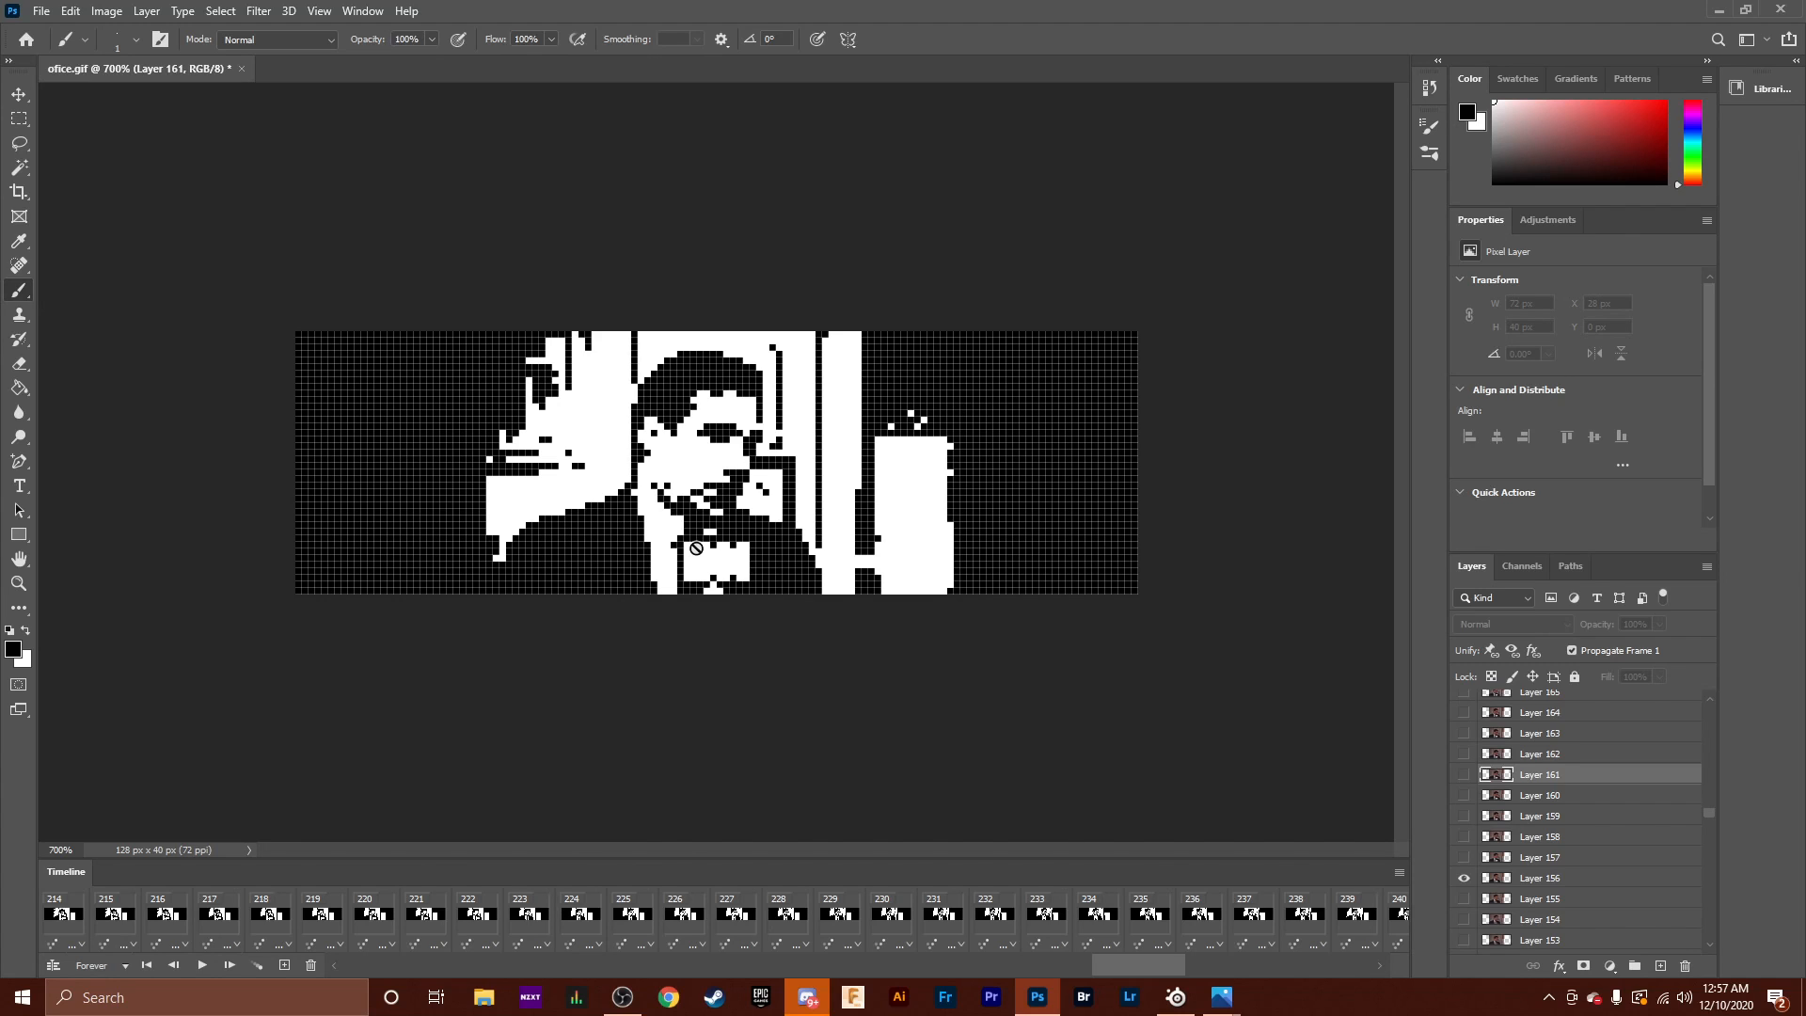
Export the animation with Save for Web as a GIF at 128 x 40 px, saving it to the Desktop as office.
click(43, 11)
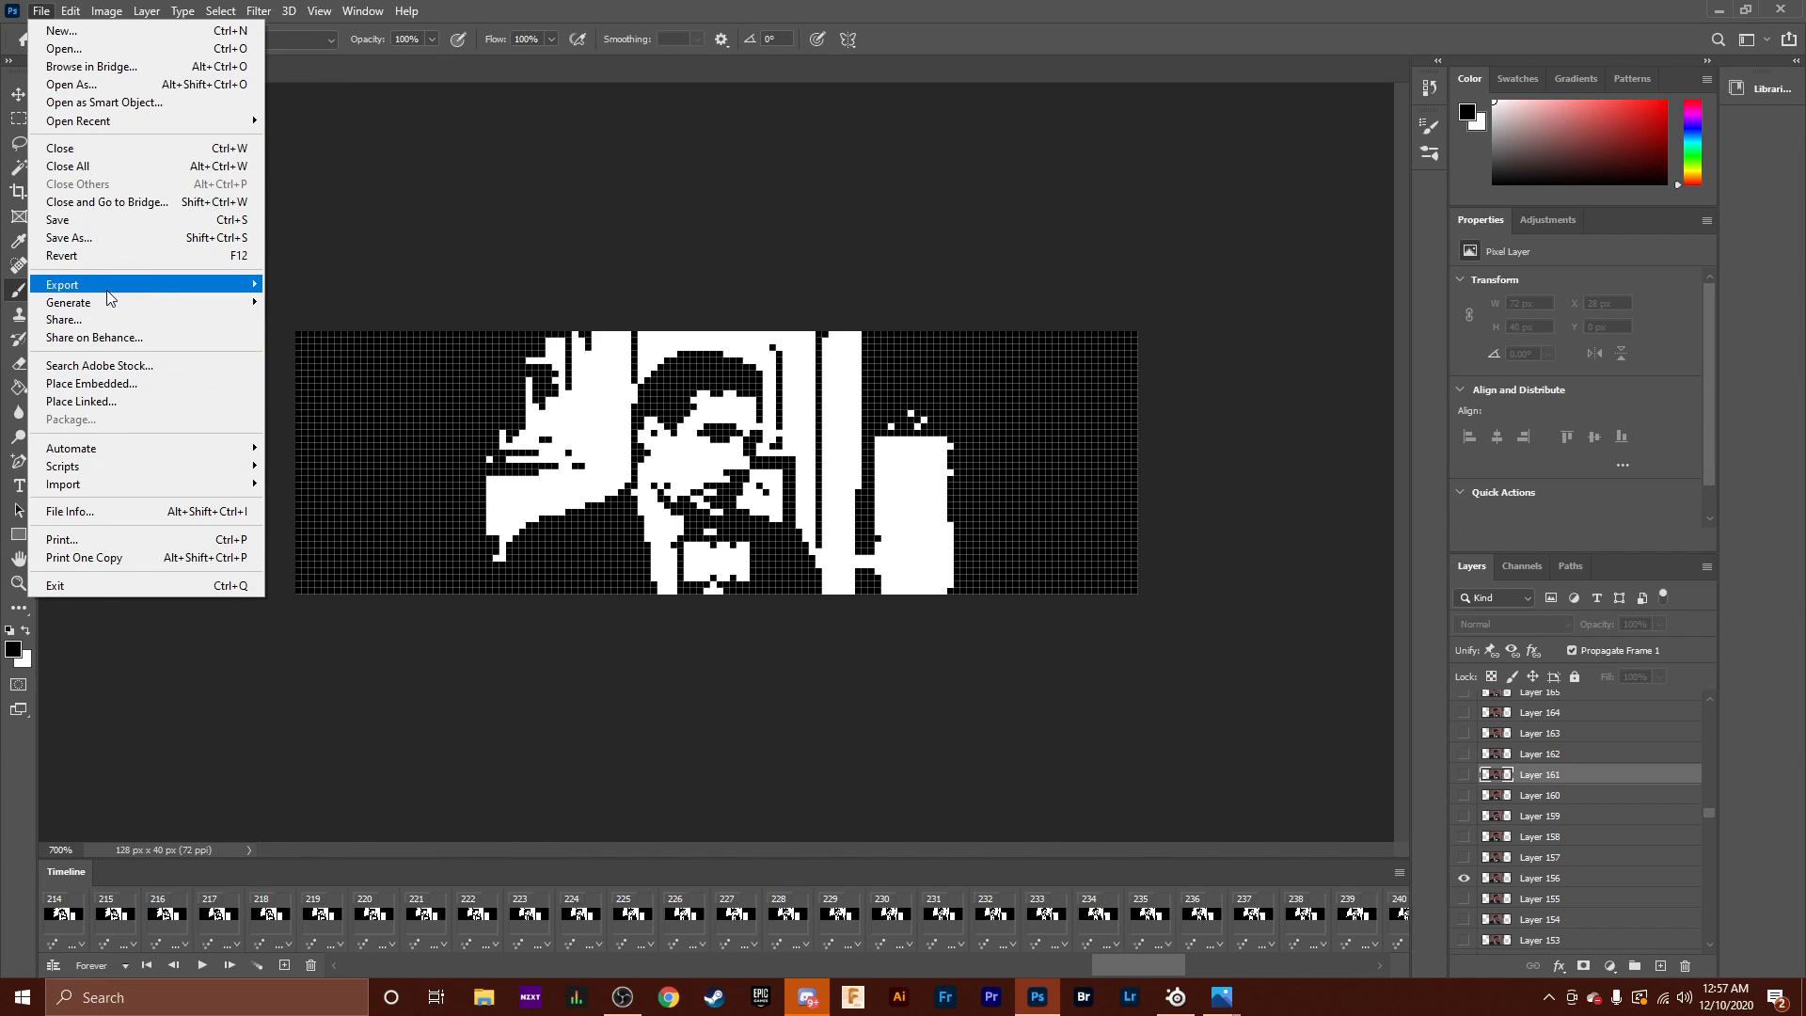
mouse_move(170, 286)
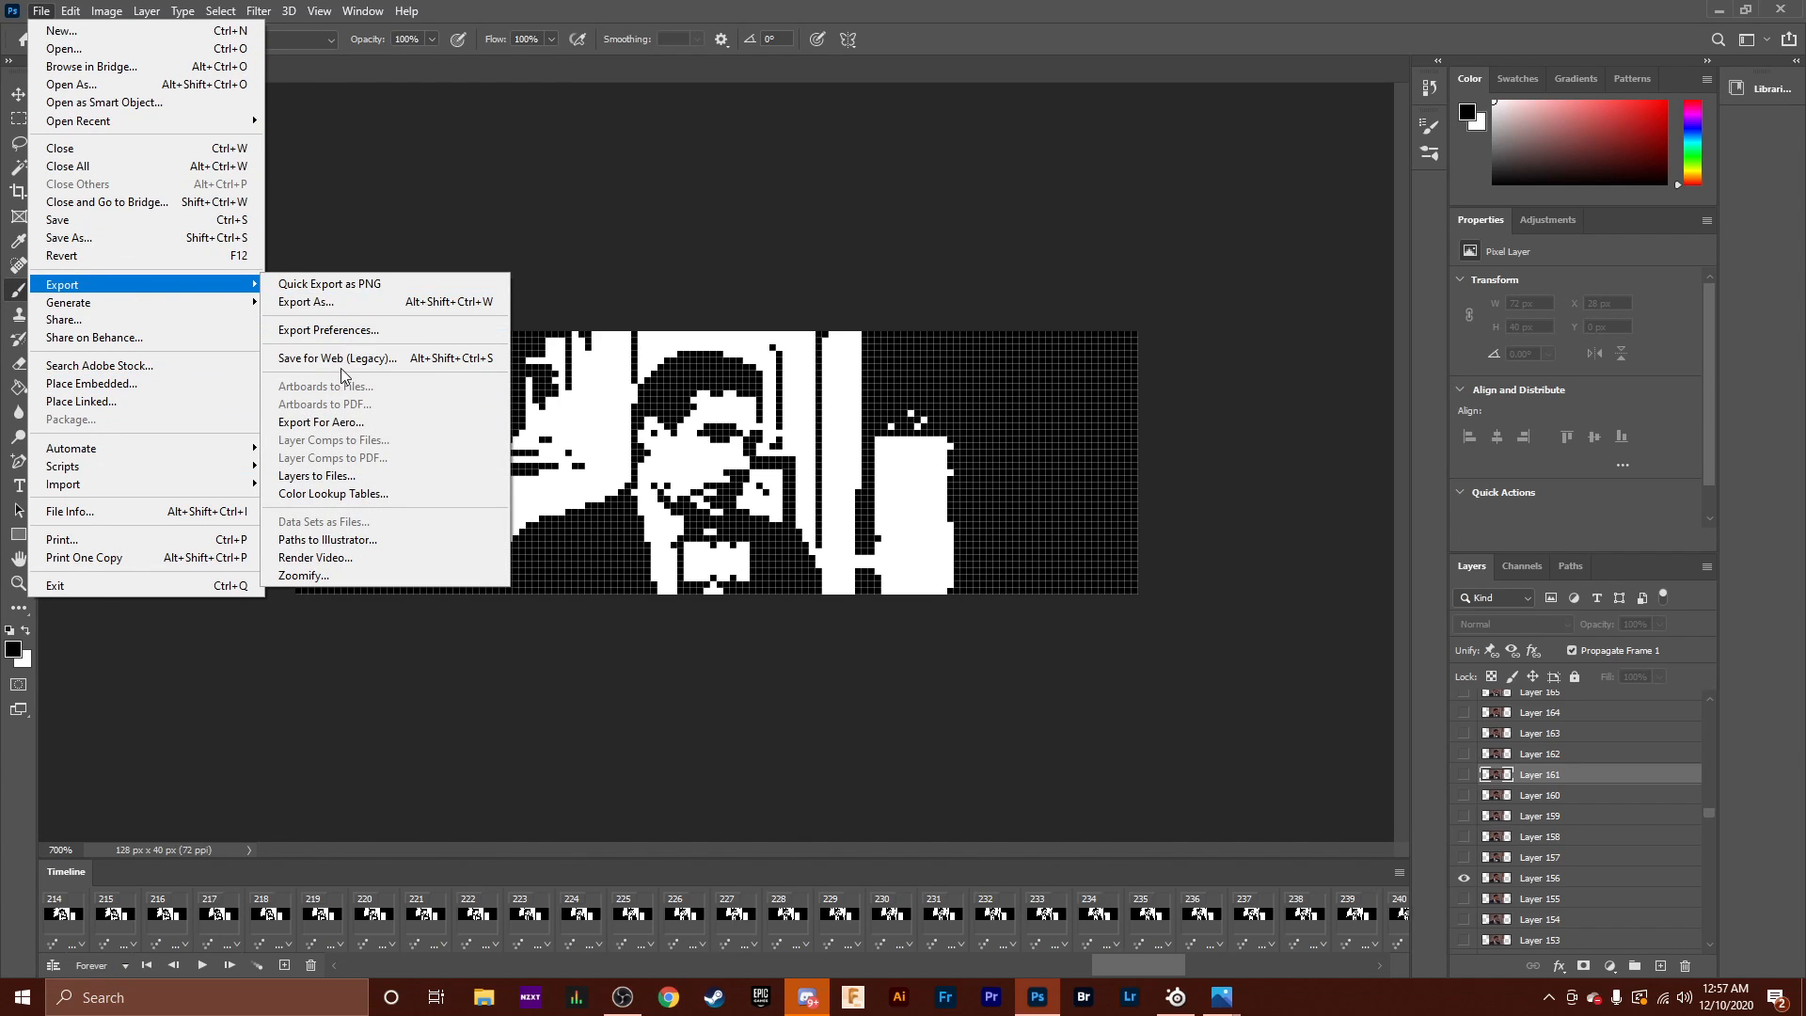
click(367, 358)
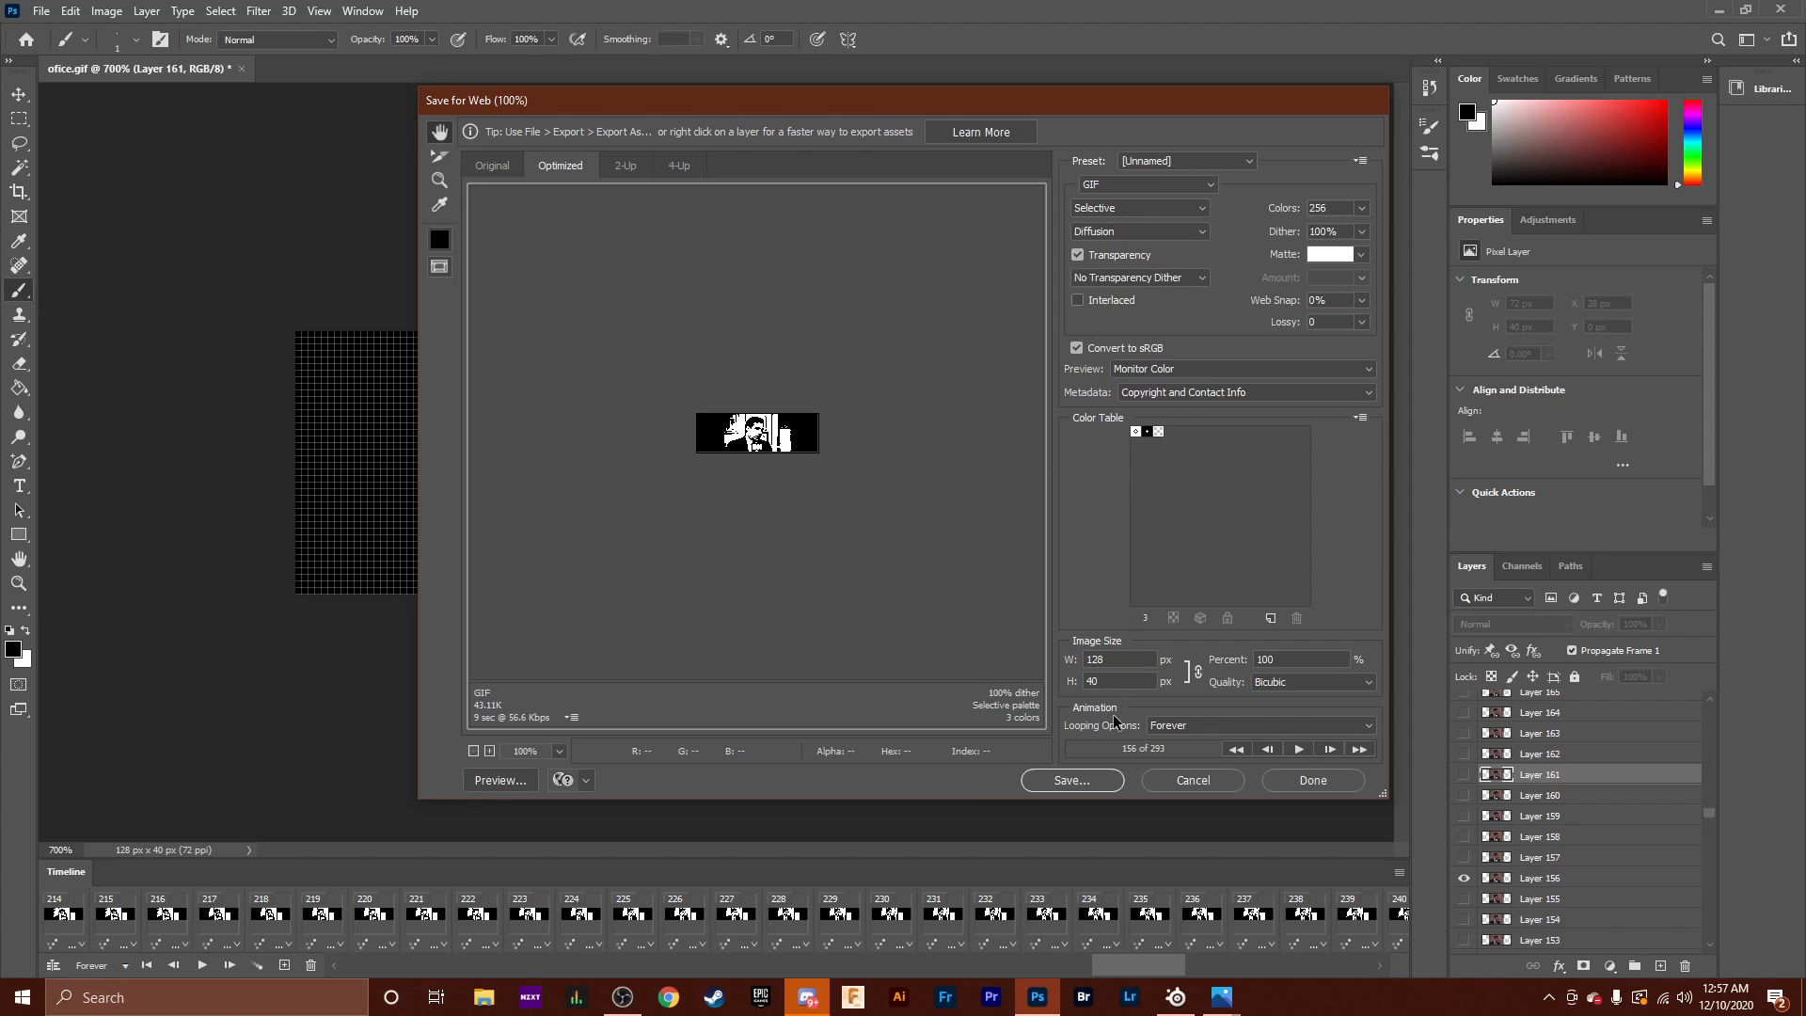
click(1084, 788)
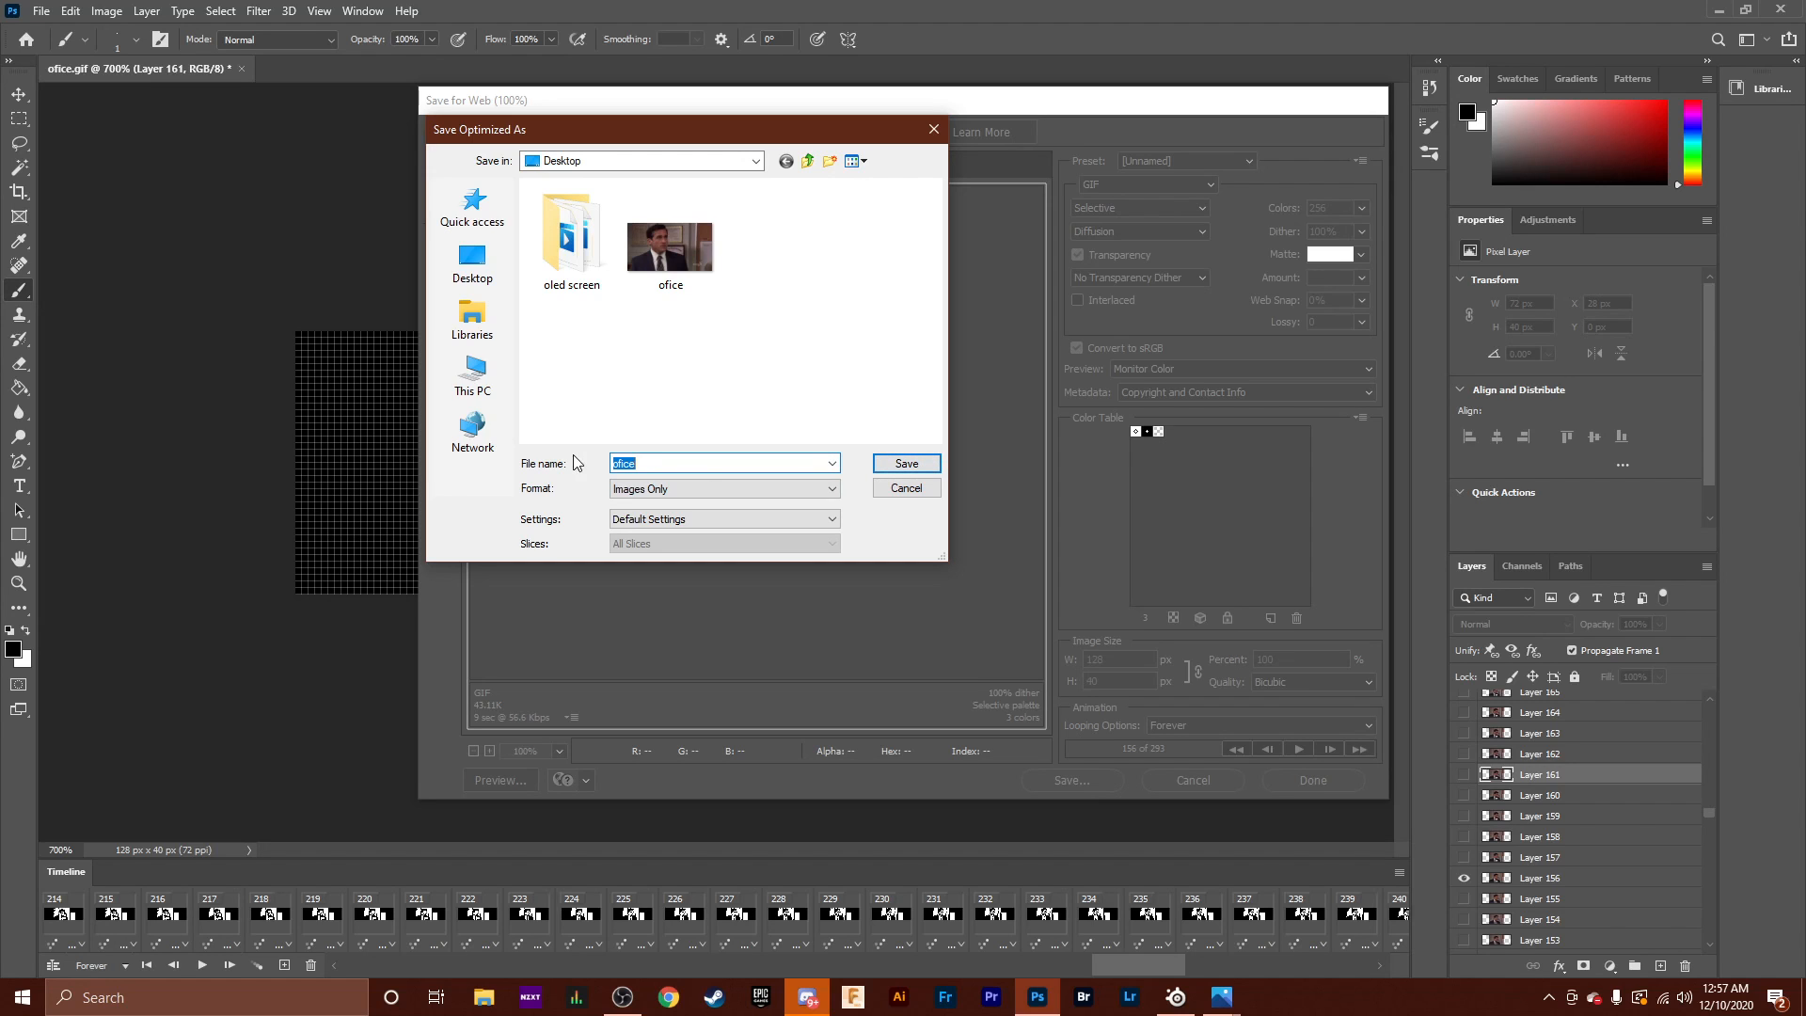
click(621, 467)
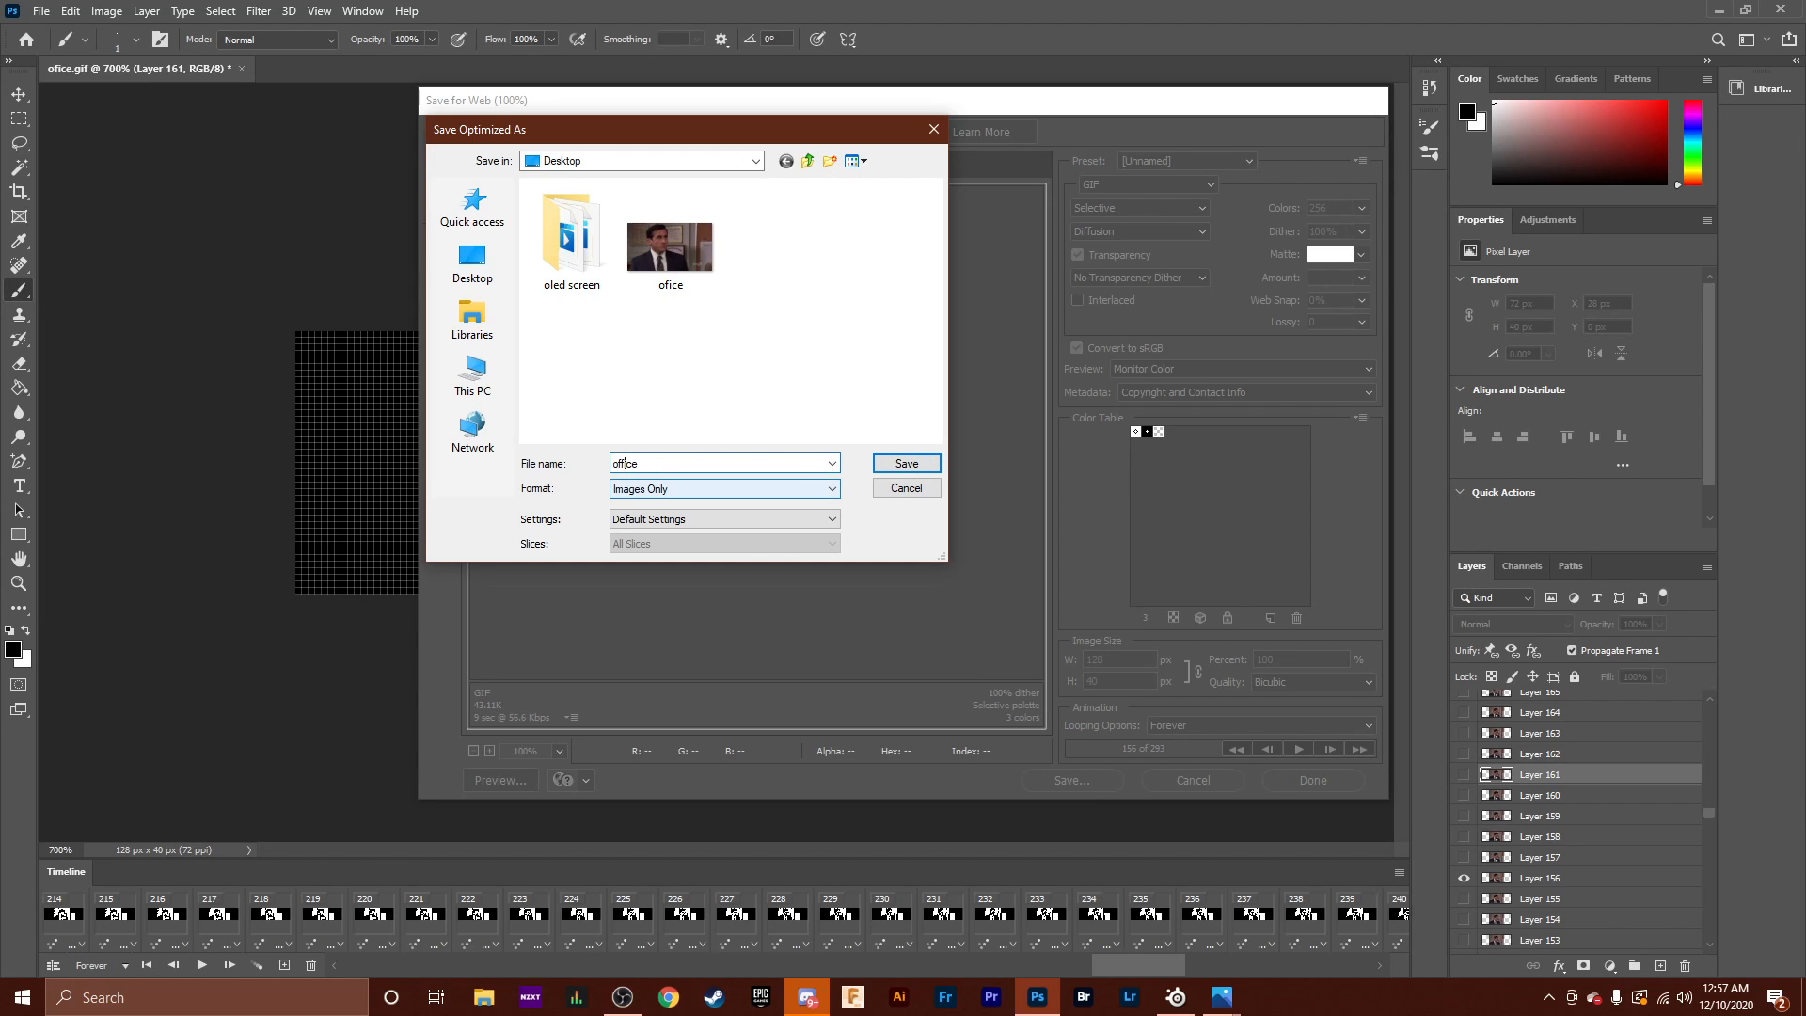
text(f)
click(906, 463)
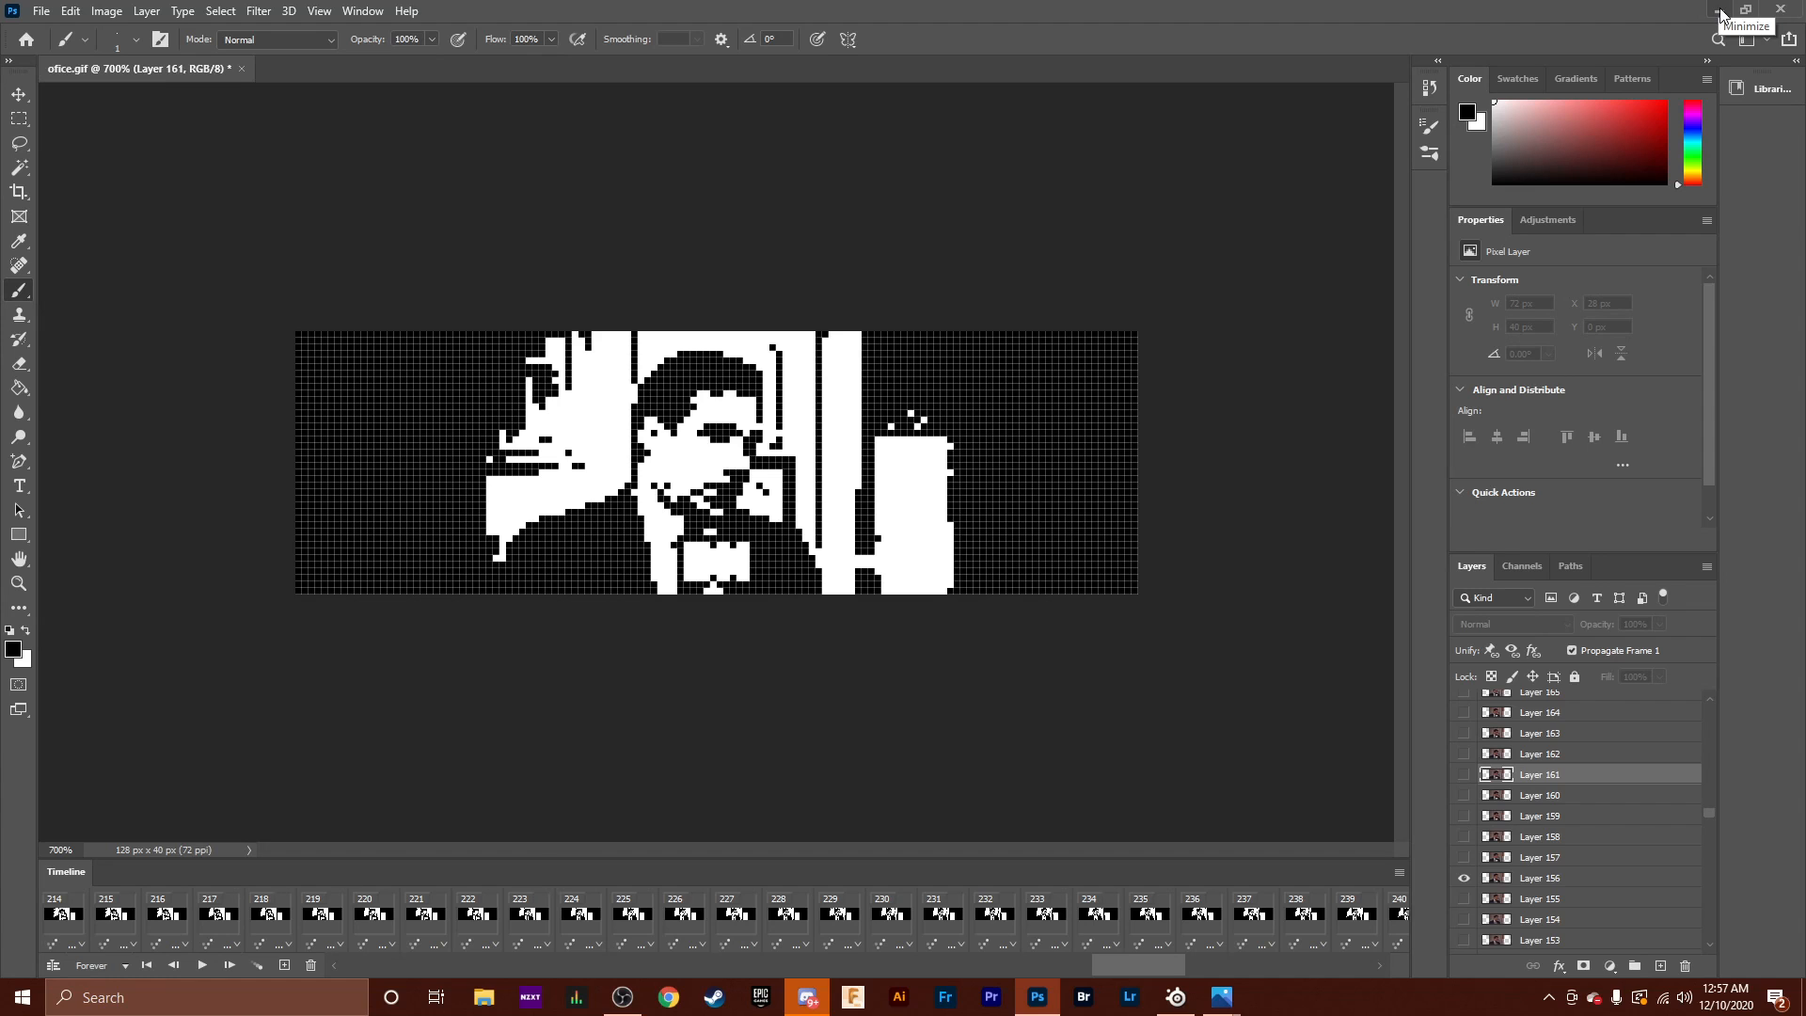
Switch to the desktop, move the office file into open space, and view it in Photos to check the animation.
click(1718, 13)
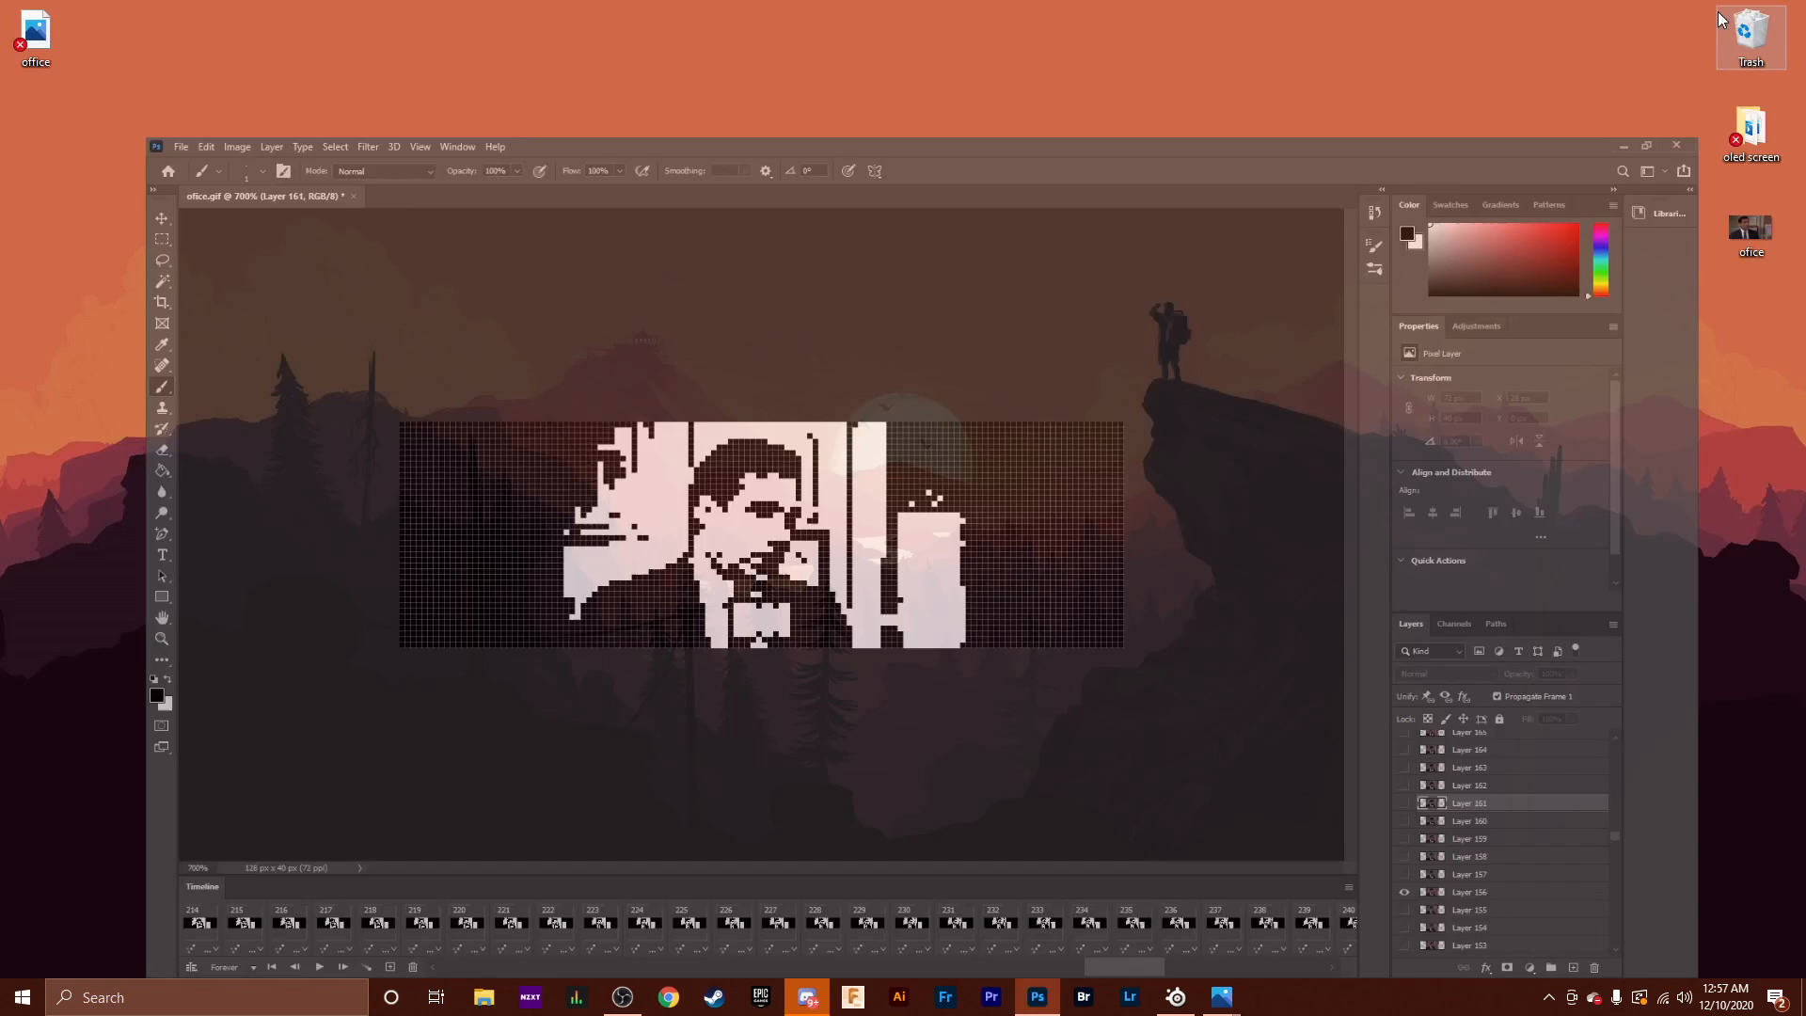
drag(36, 33, 1247, 226)
double_click(1247, 226)
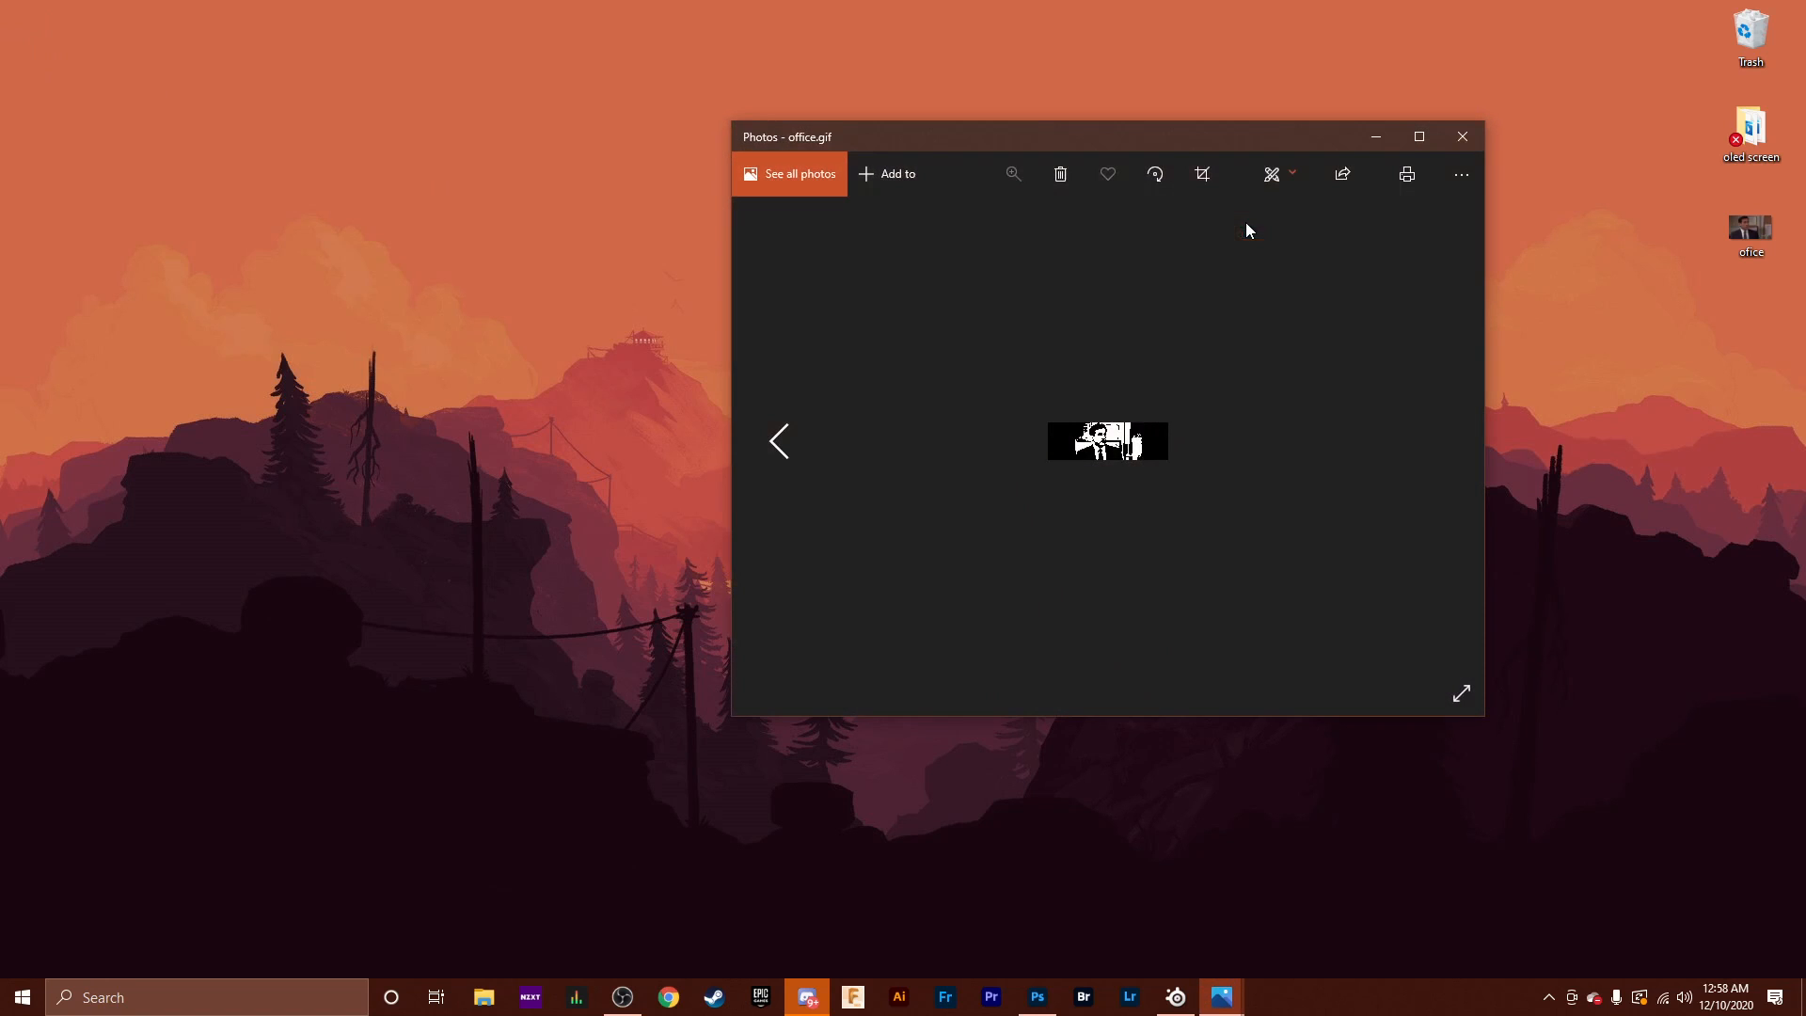
click(1463, 137)
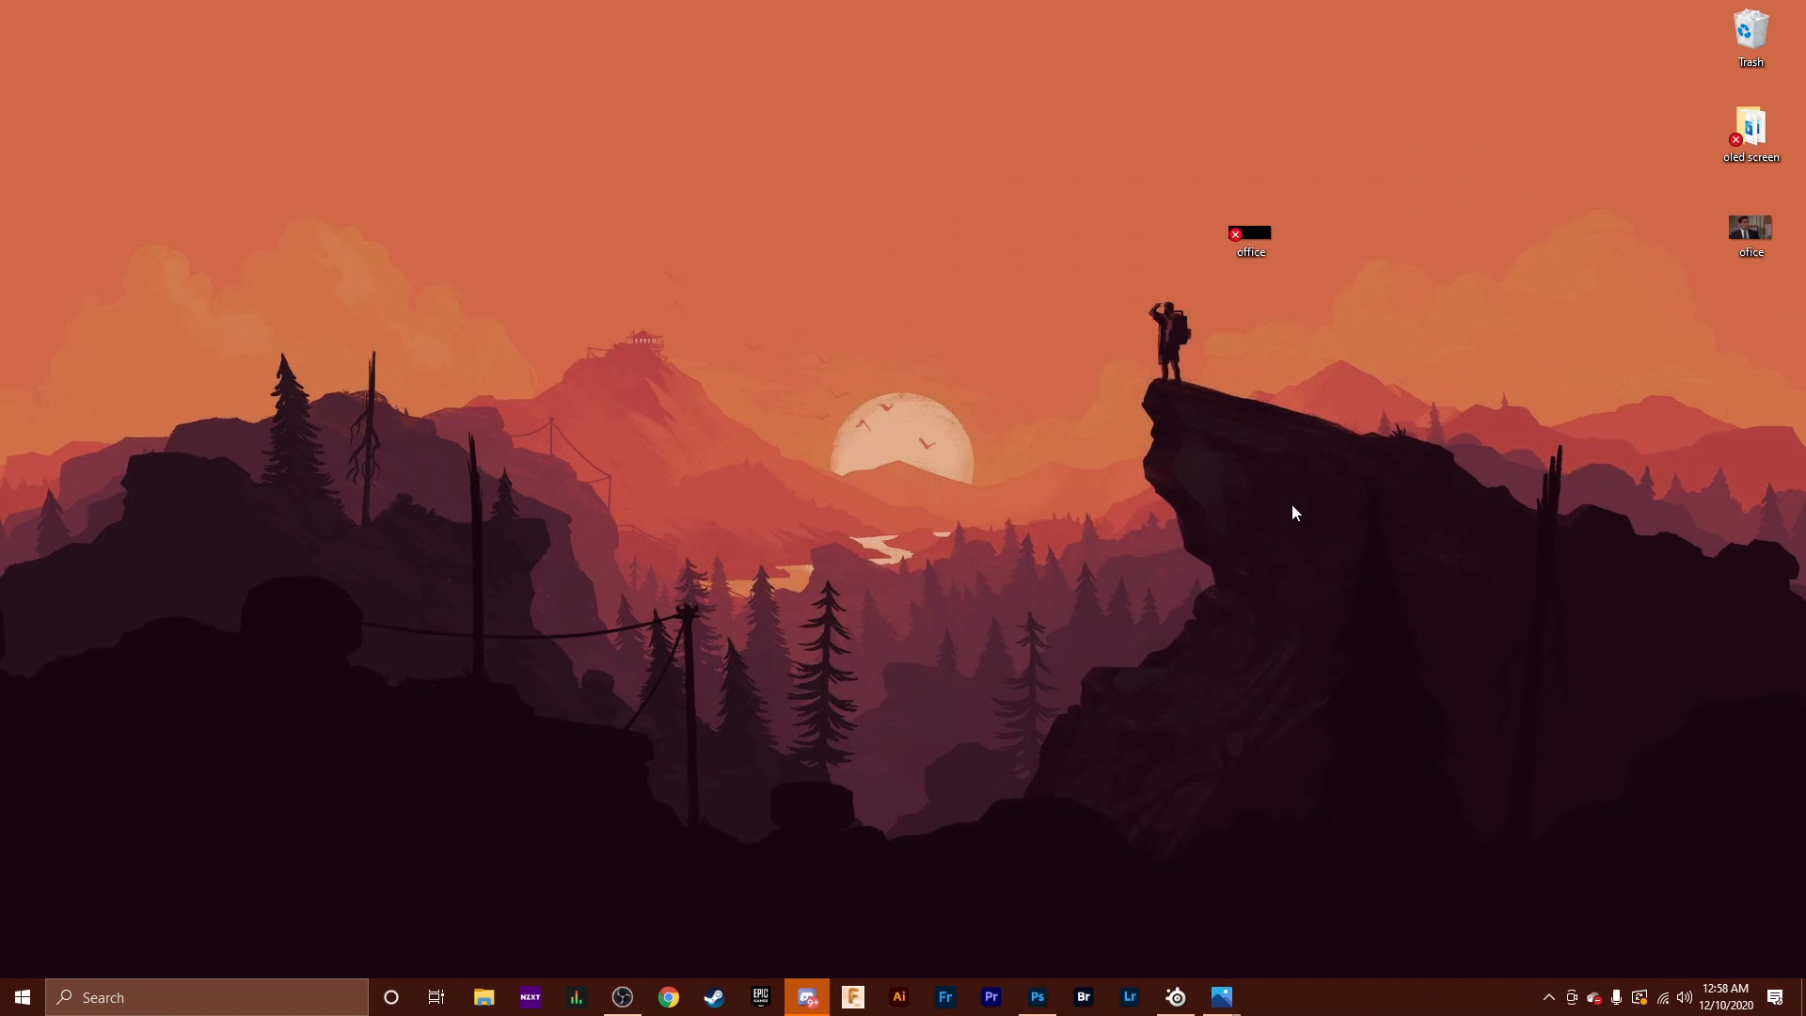
Switch to SteelSeries Engine, reopening its window, and open the OLED image editor for Config 1 of the Apex 7 TKL.
click(1176, 997)
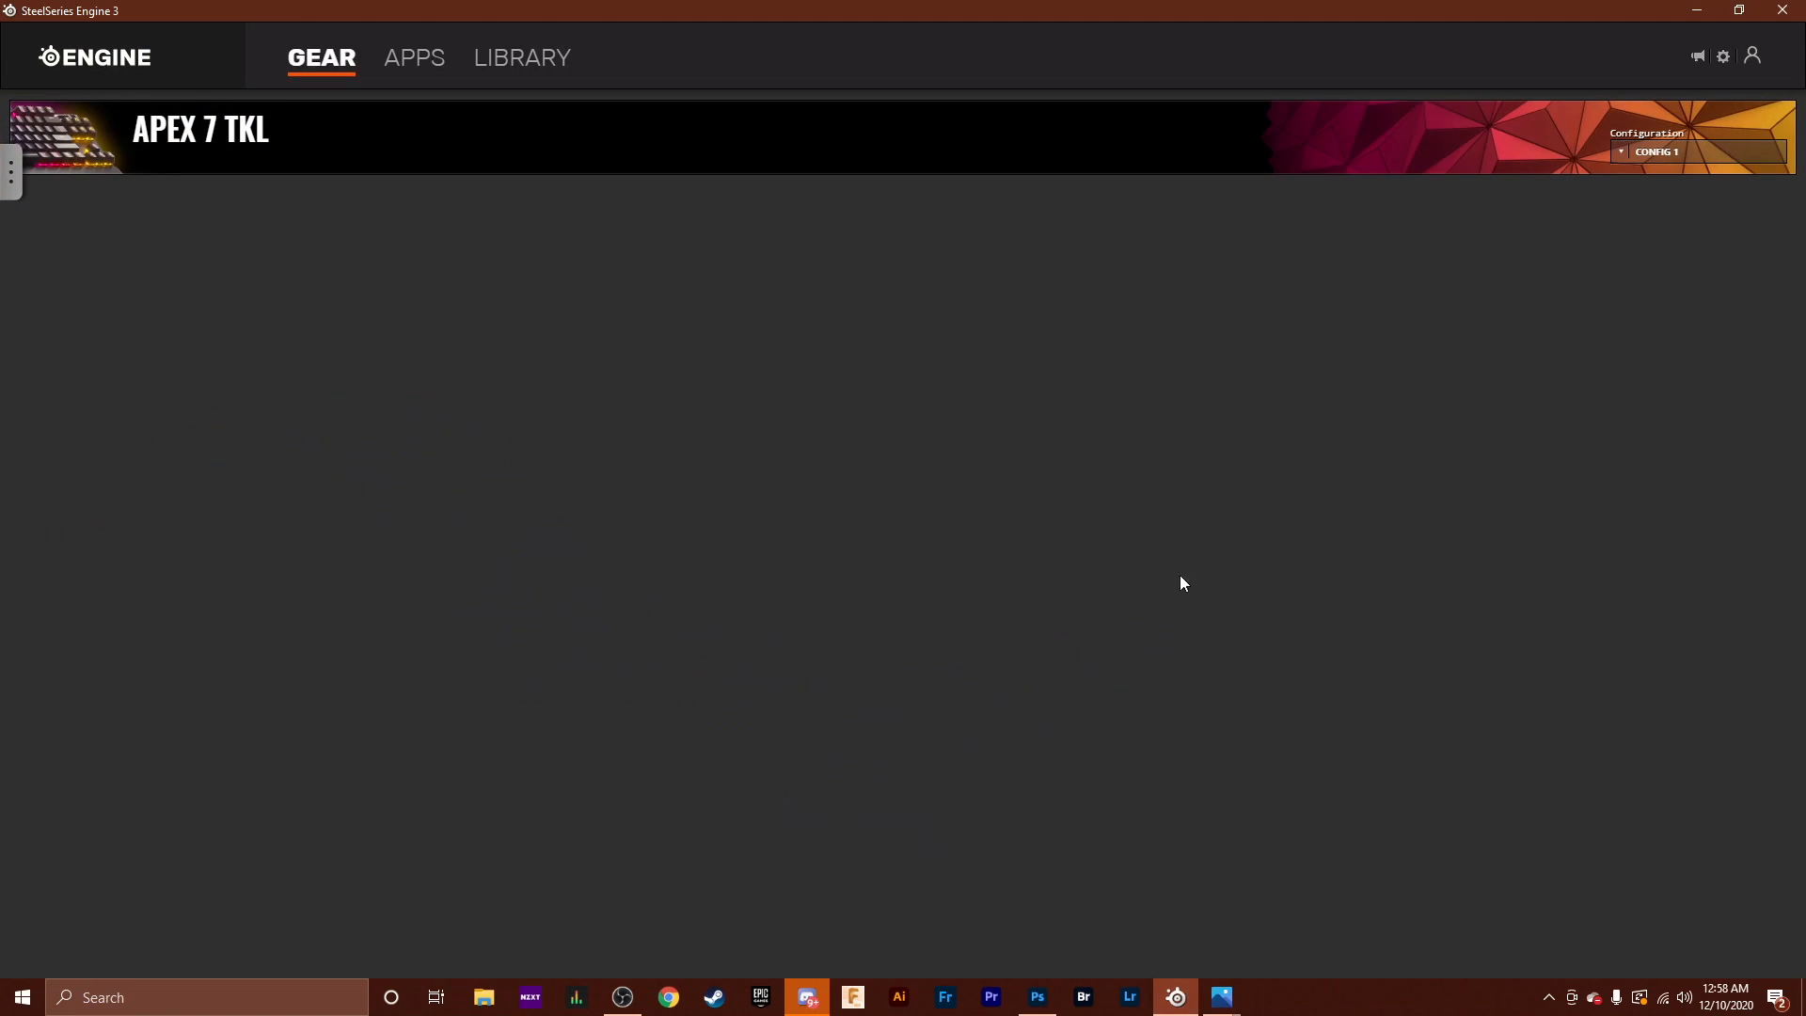
click(1783, 11)
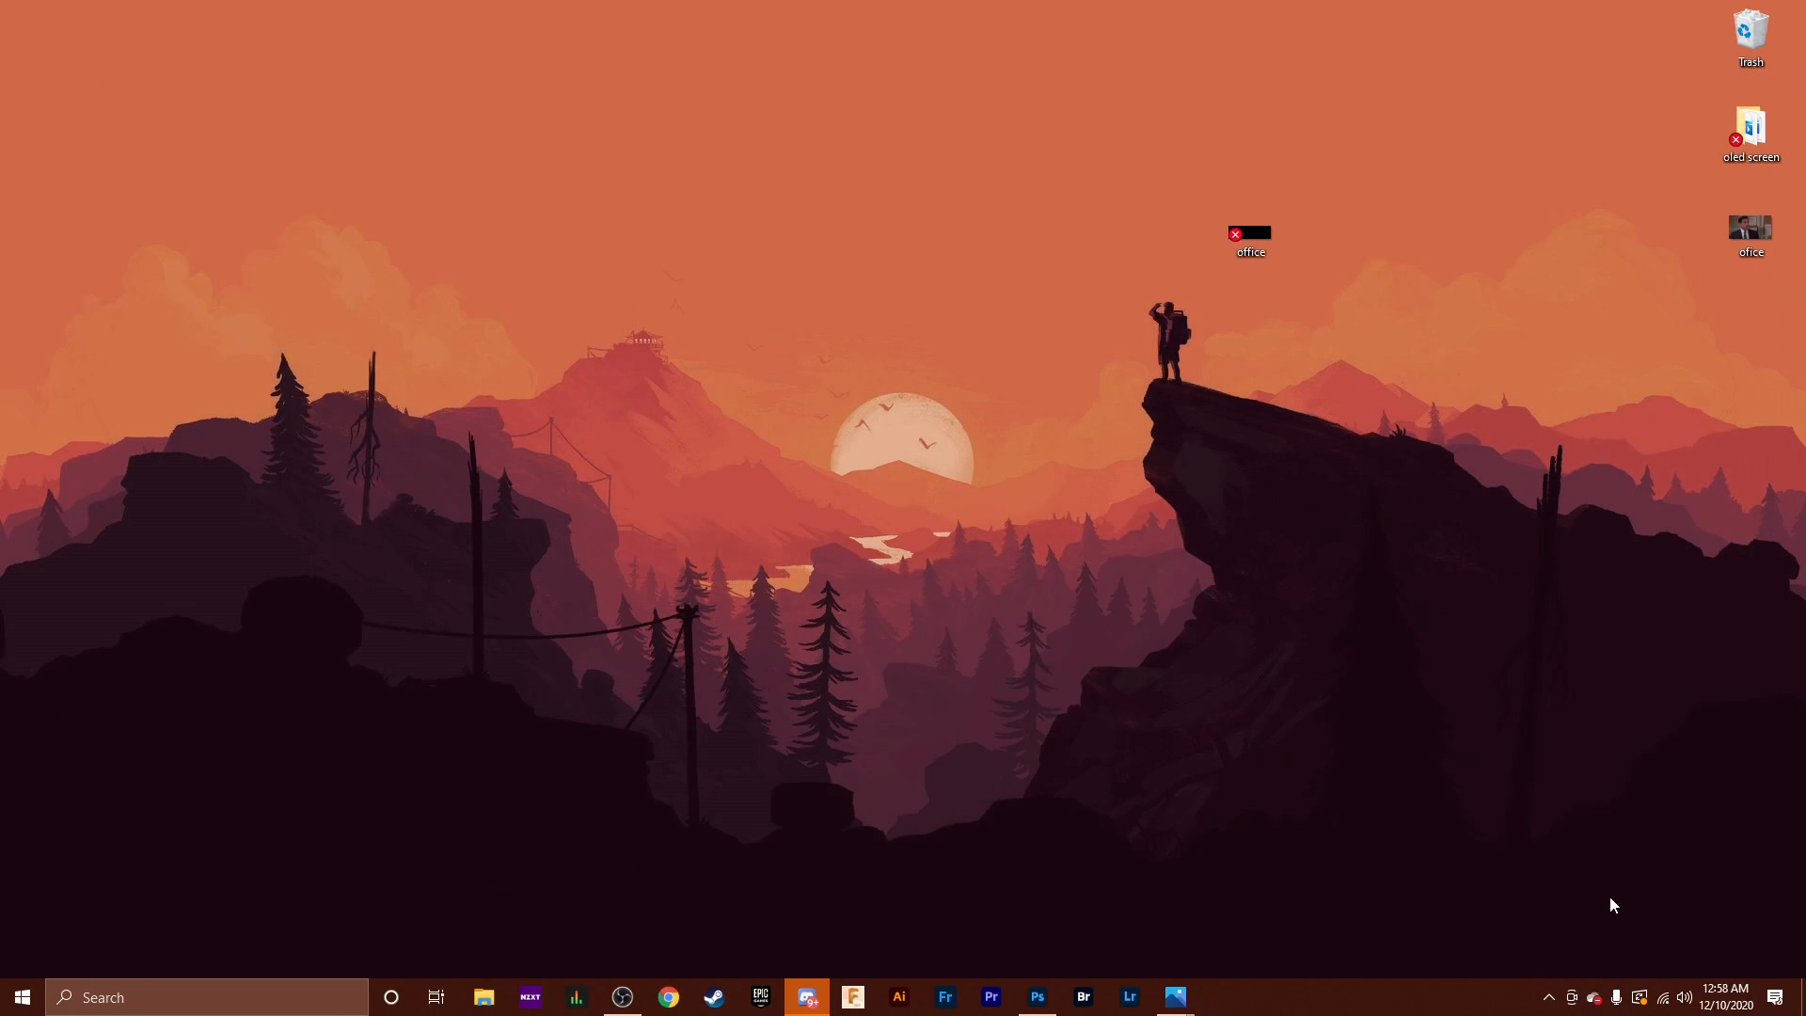
click(1550, 997)
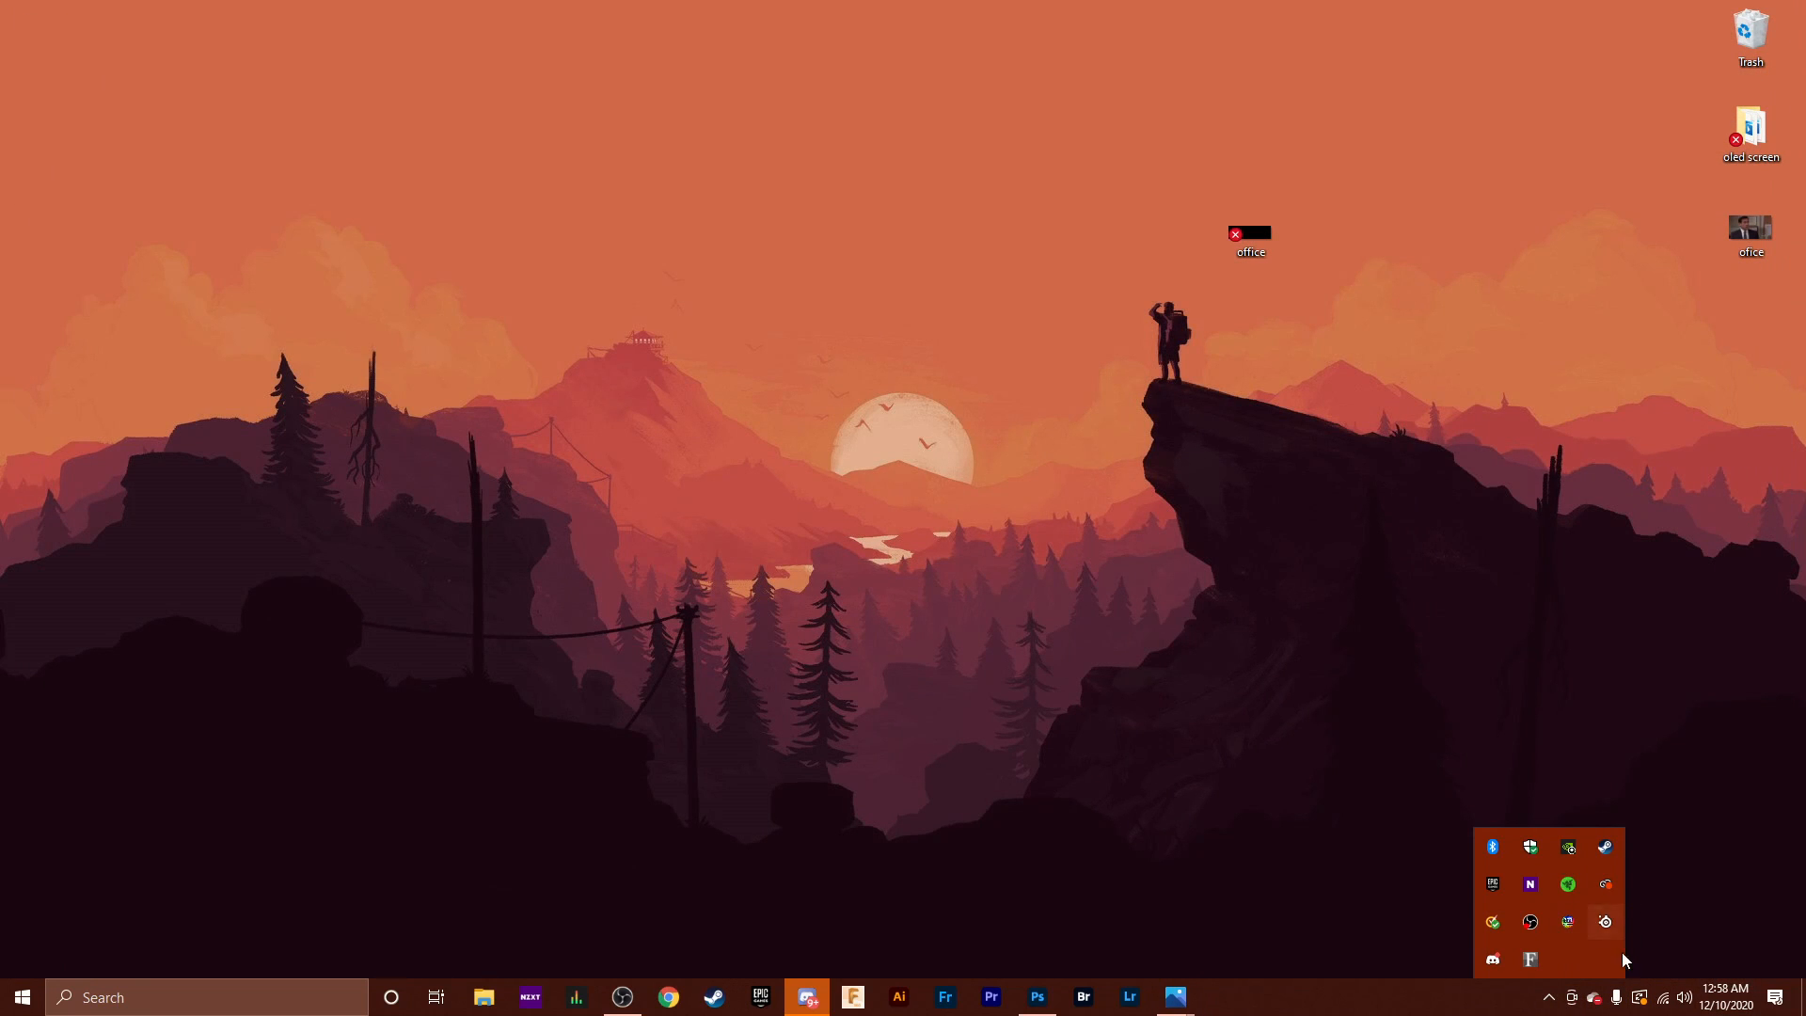
click(1605, 922)
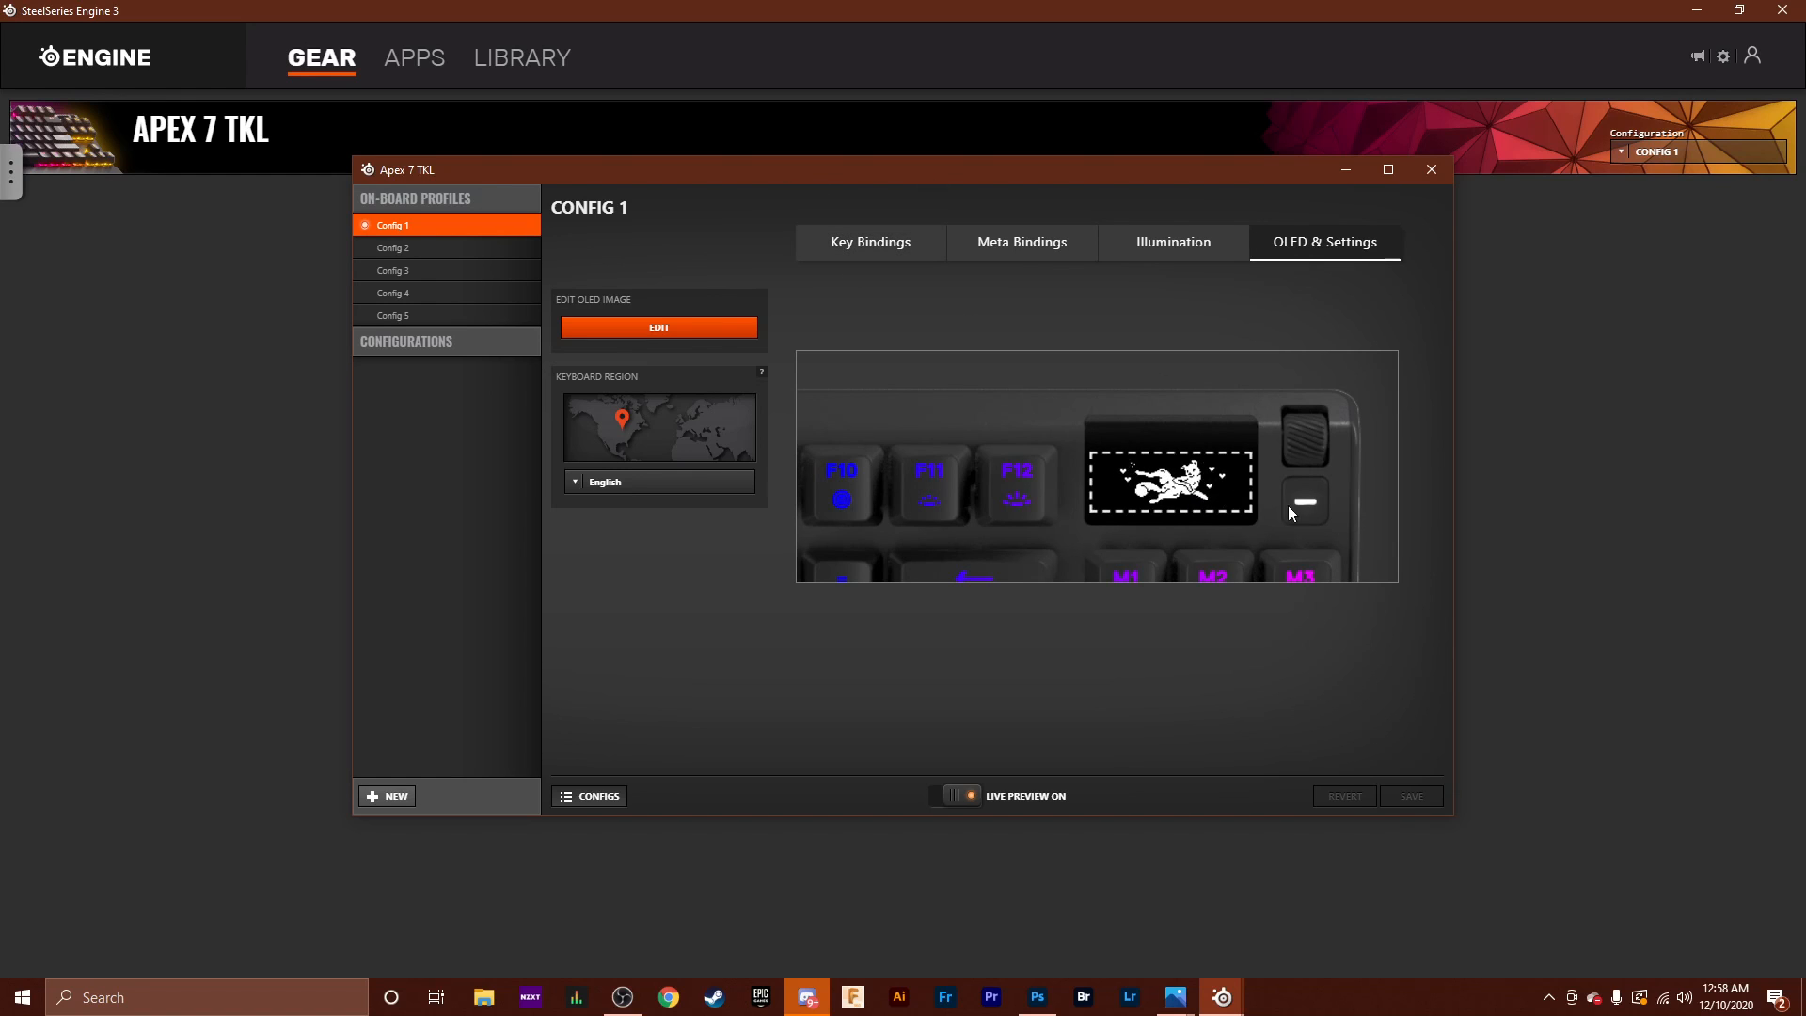
click(1192, 490)
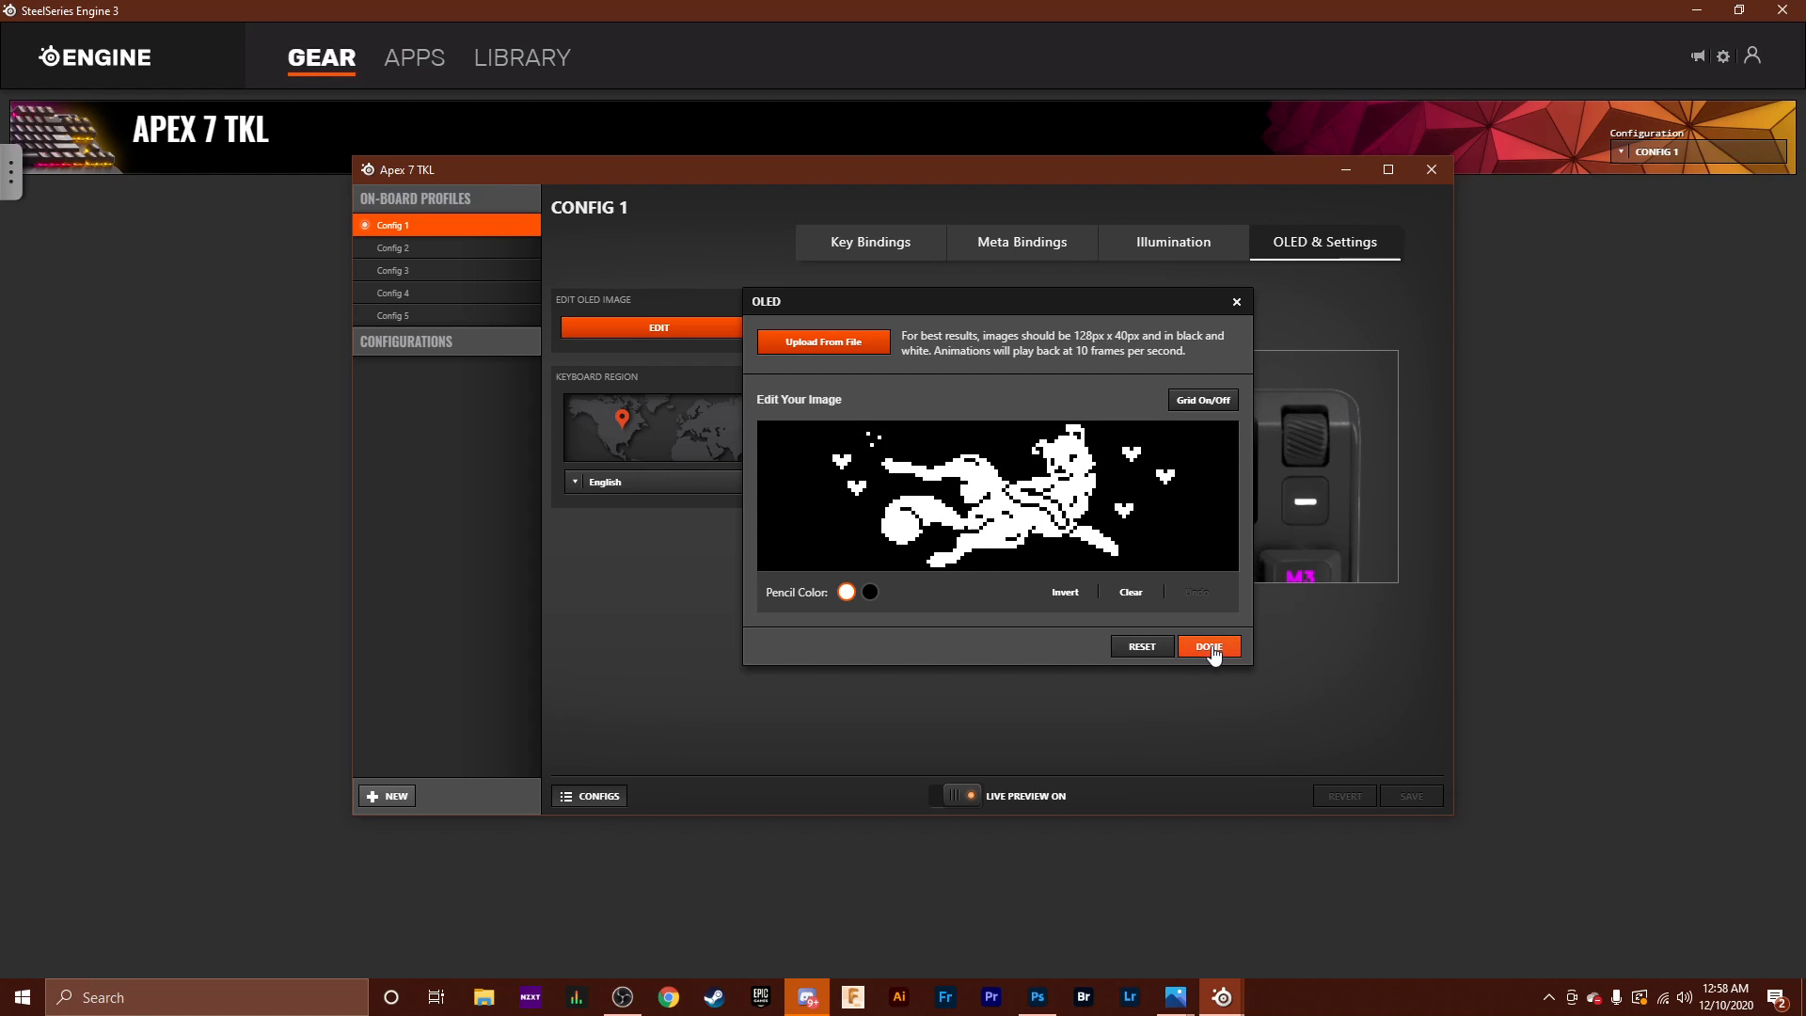
Upload the office GIF from the Desktop as the keyboard's OLED image.
click(843, 342)
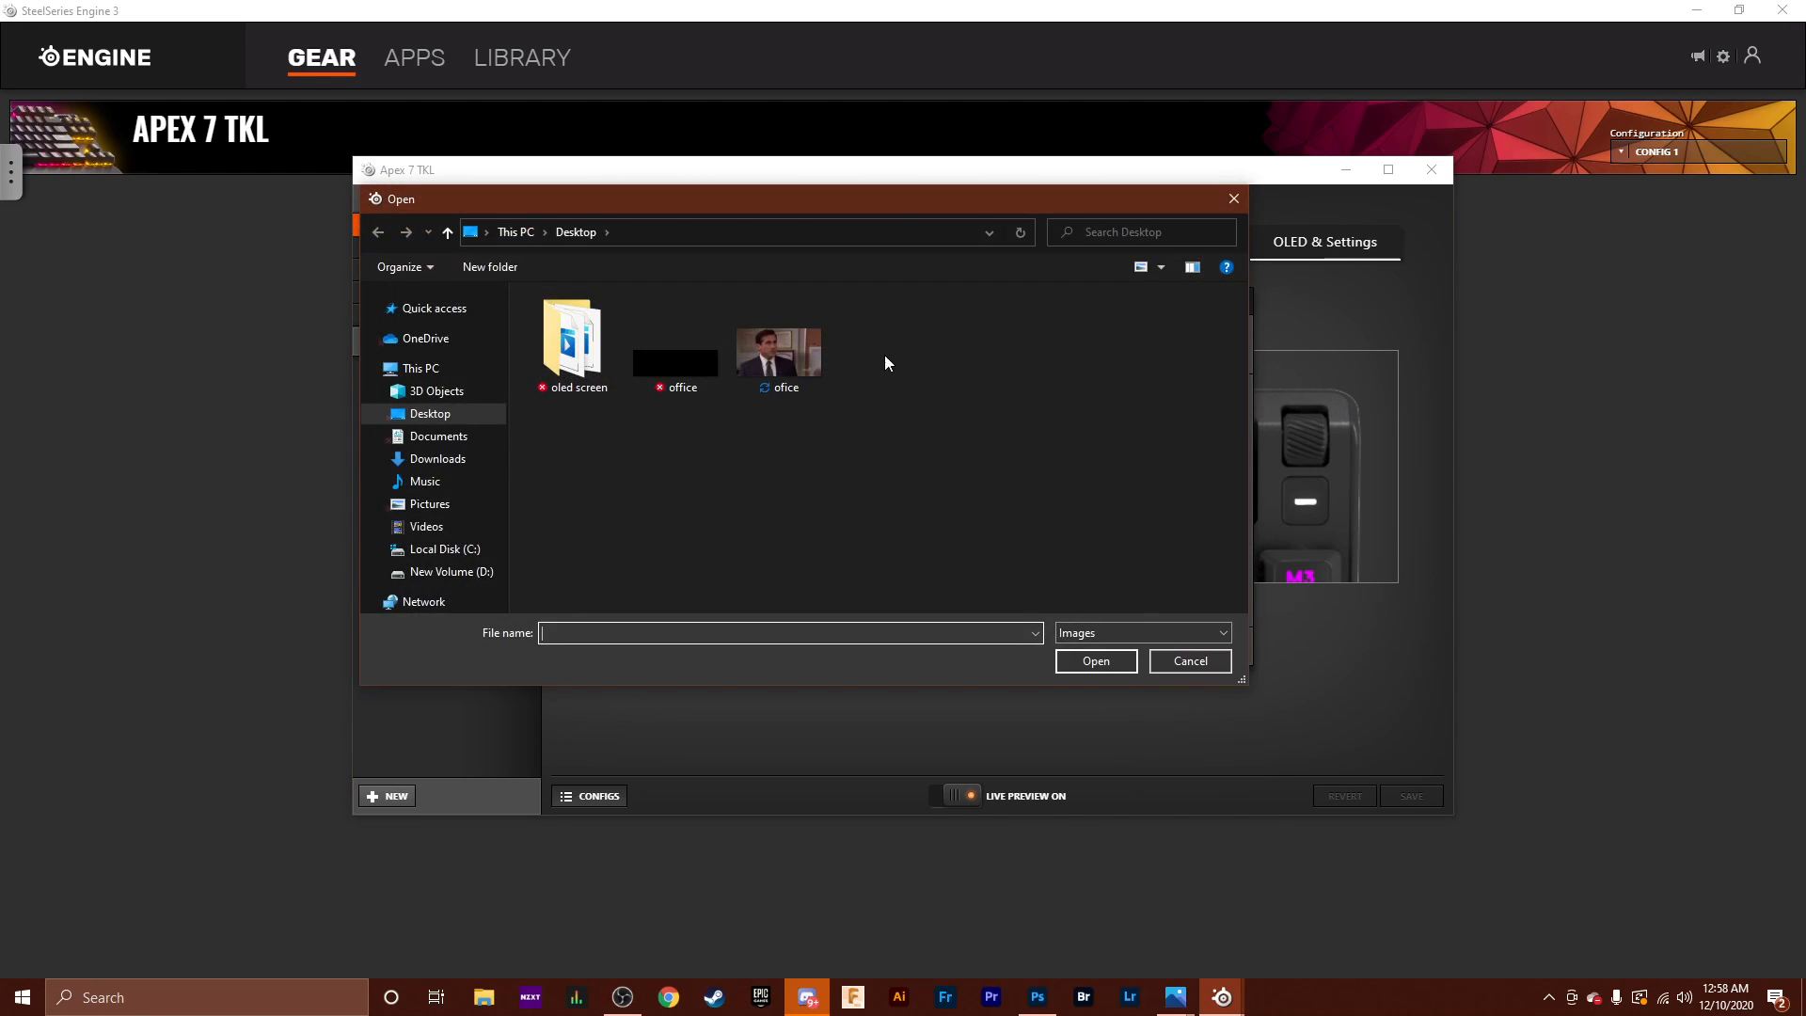
click(696, 371)
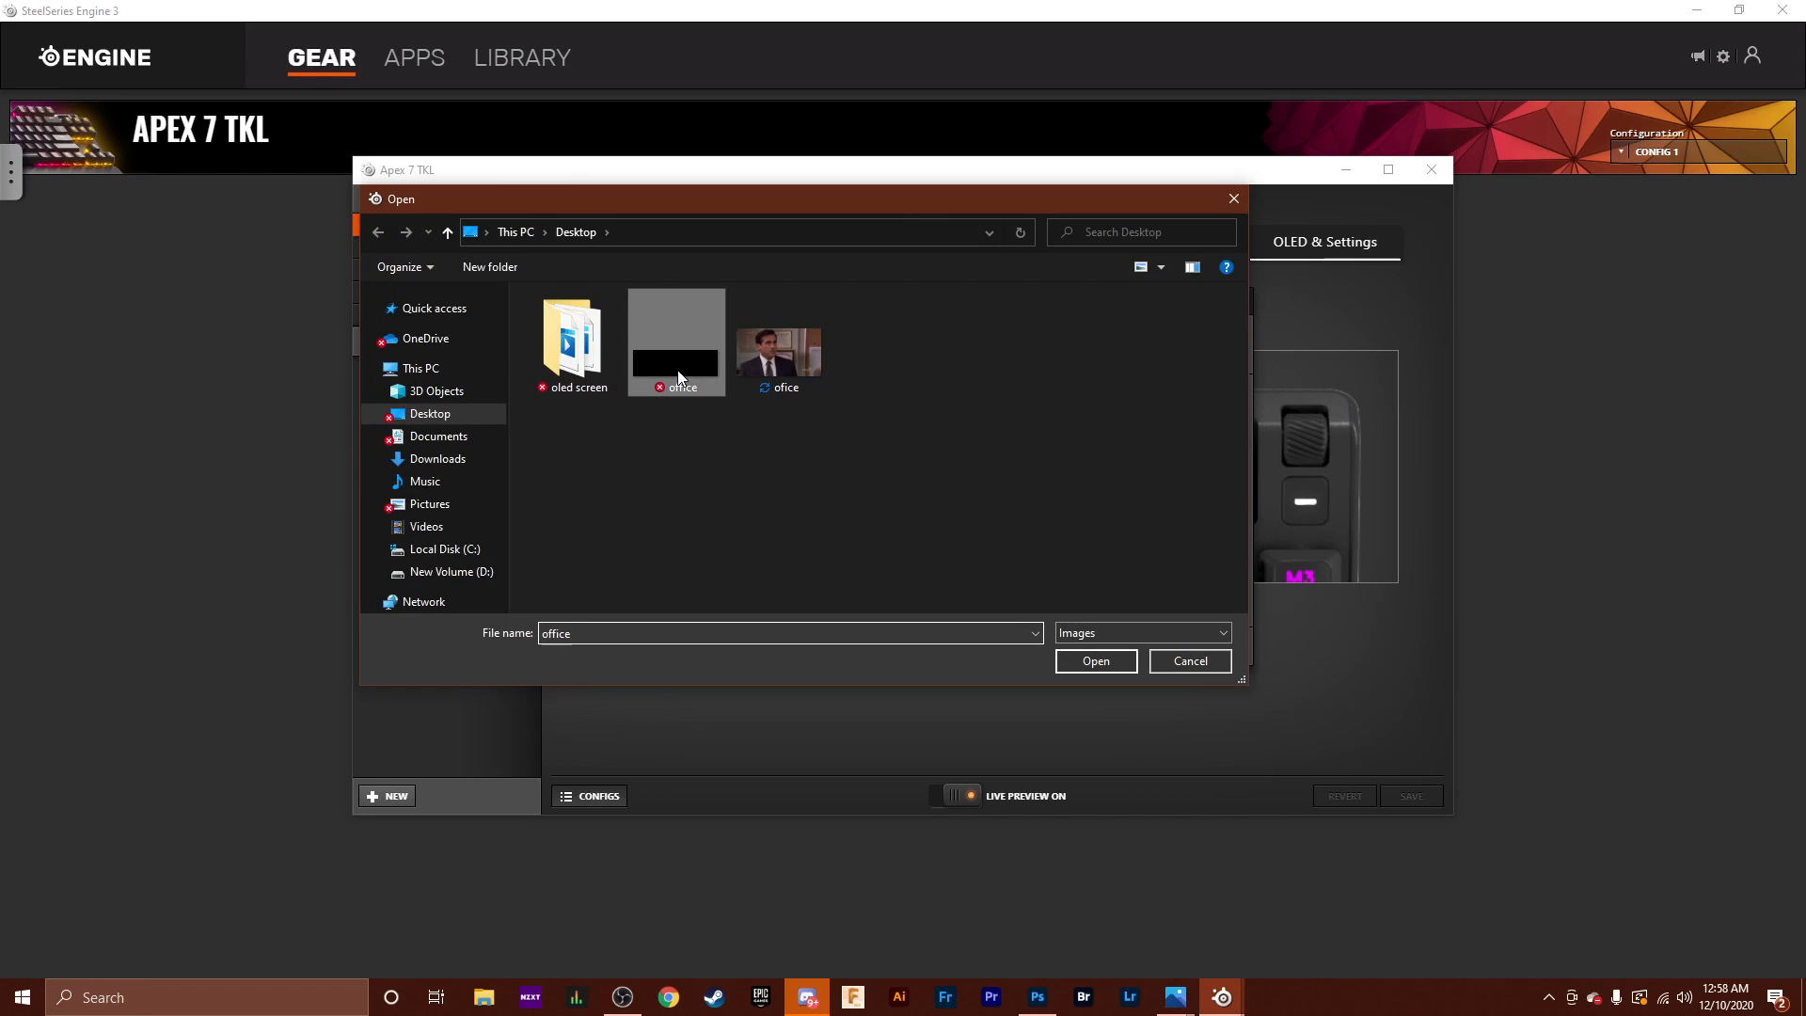
click(1101, 663)
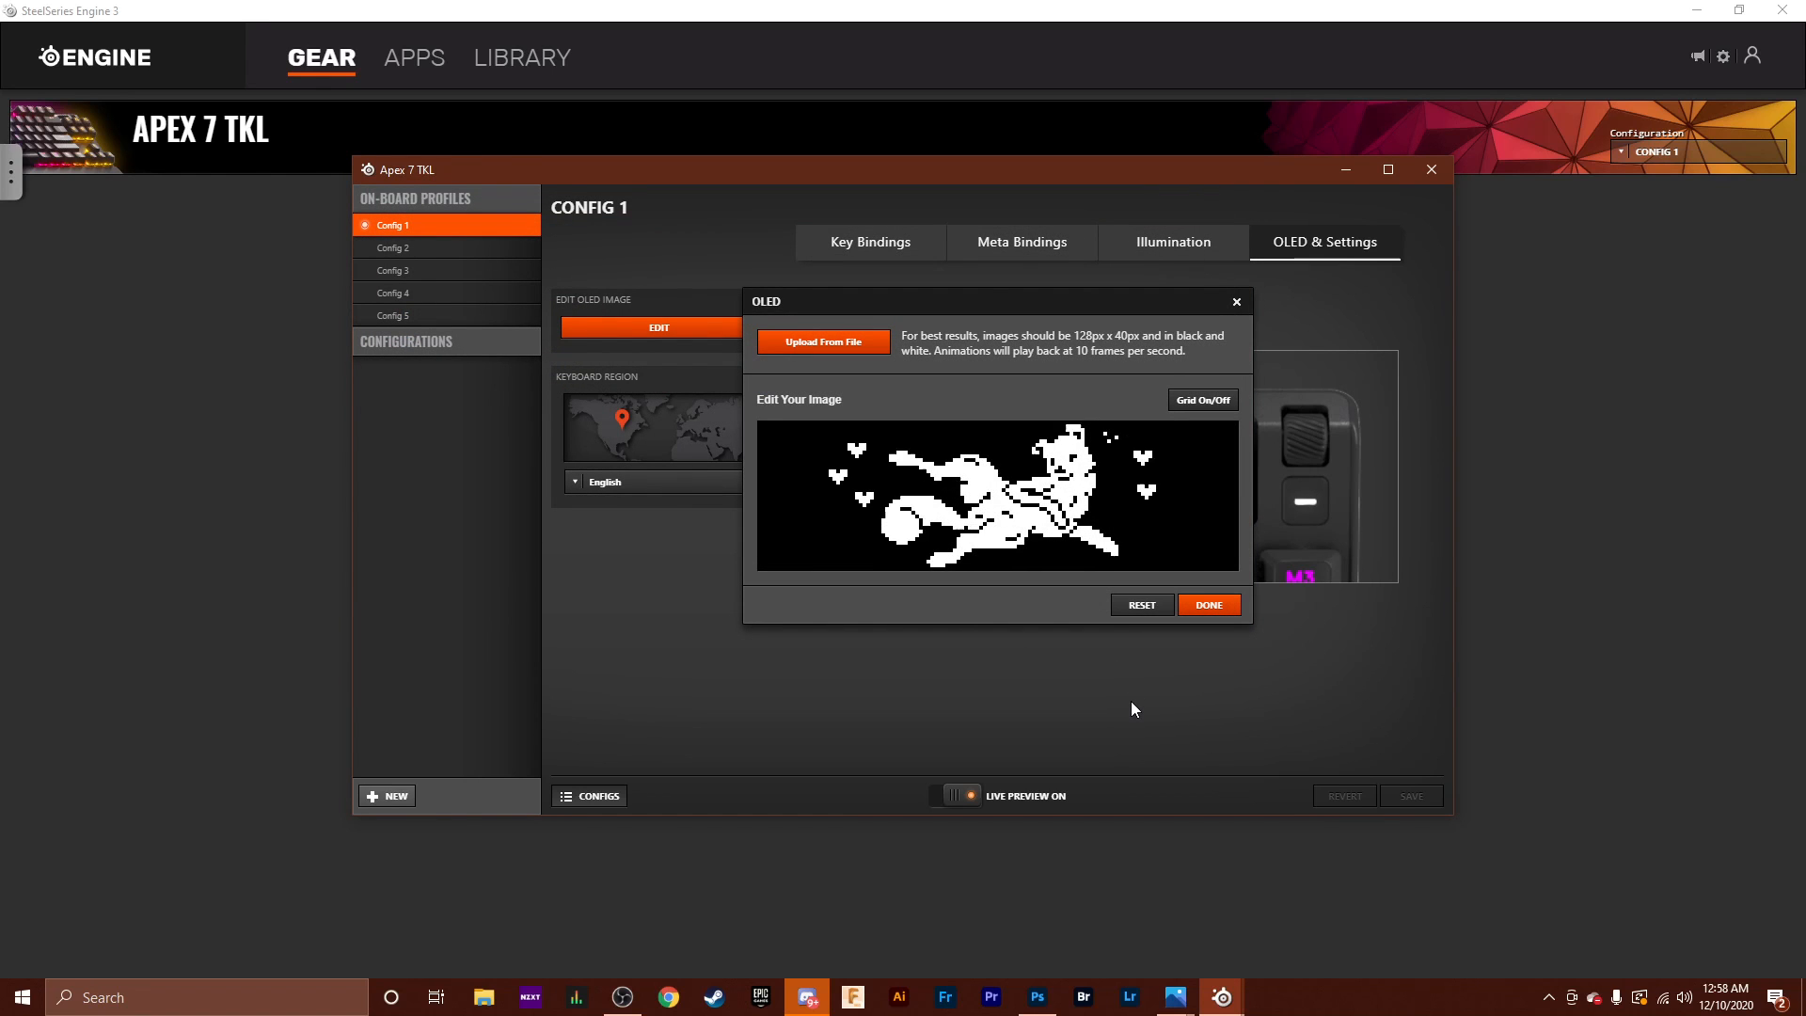